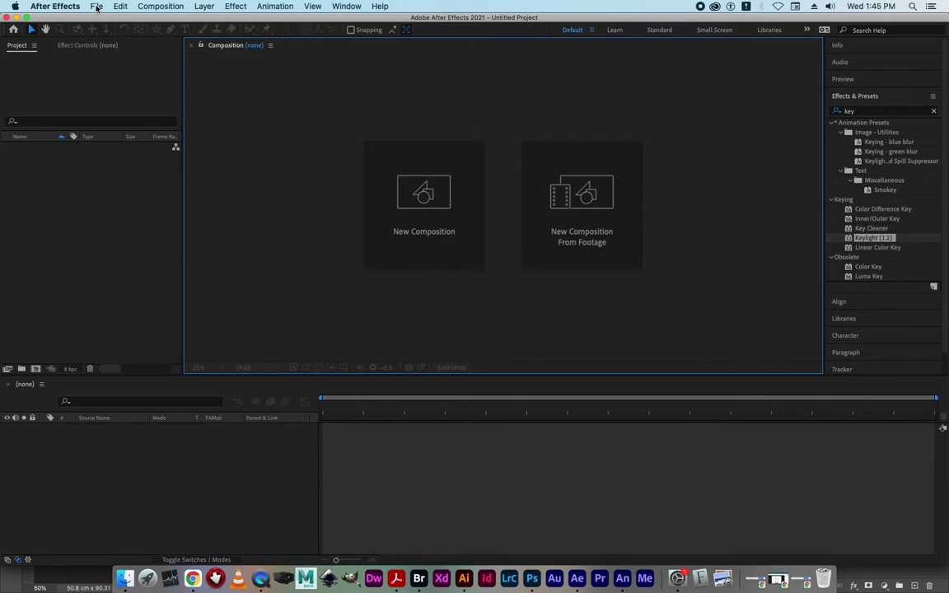
Create a new empty project
left_click(97, 6)
mouse_move(159, 23)
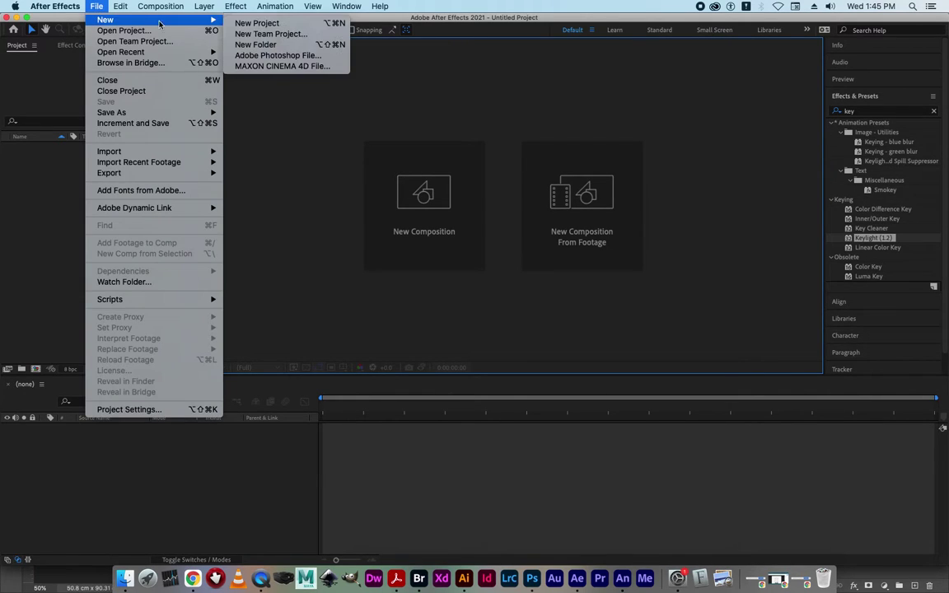
left_click(264, 24)
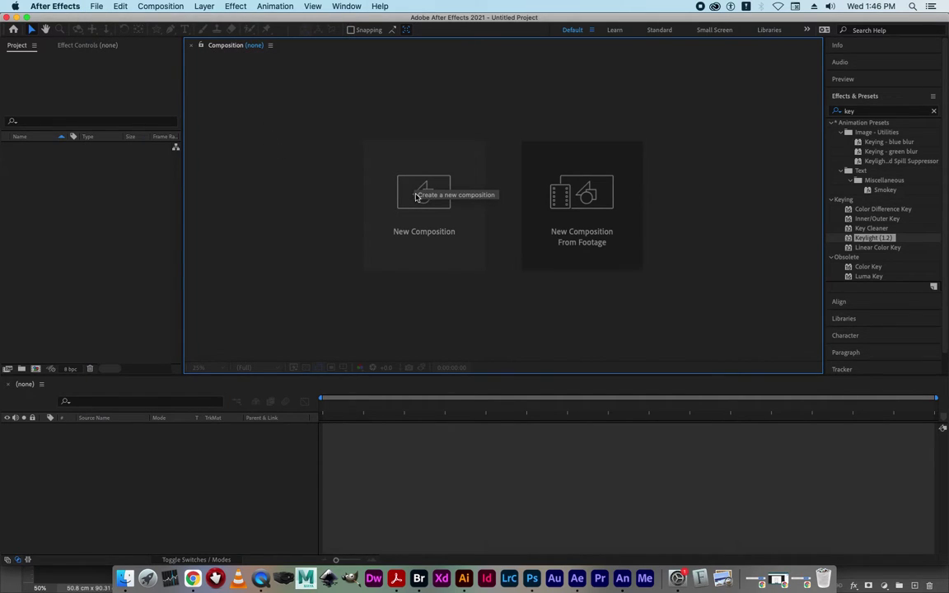
Start a new composition named basics with the HDTV 1080 29.97 preset
left_click(152, 8)
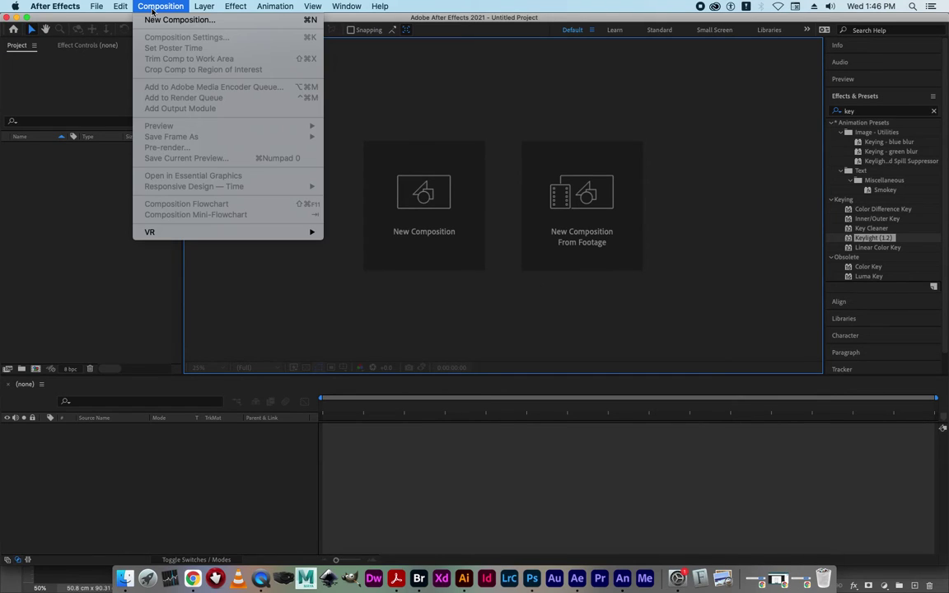
left_click(374, 119)
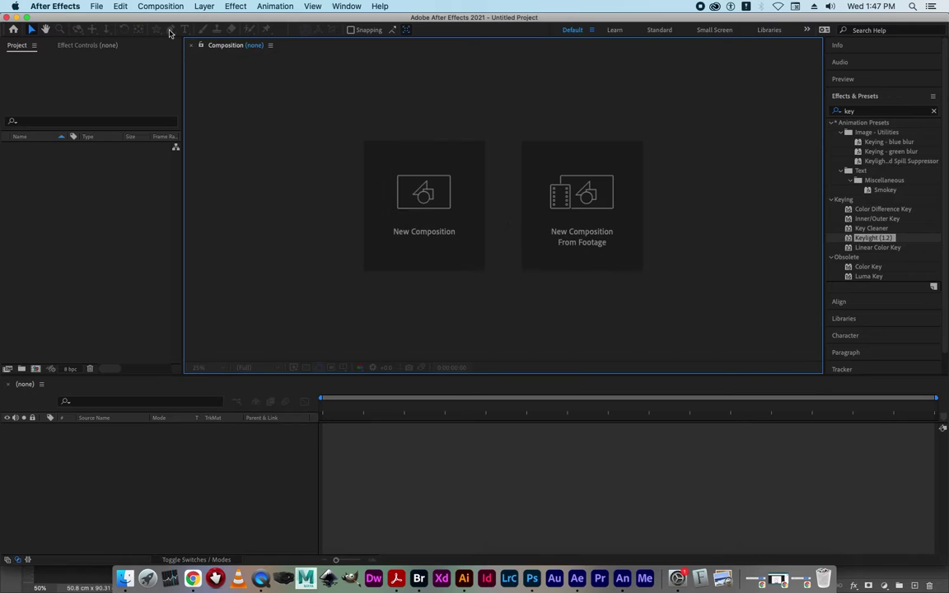
left_click(153, 7)
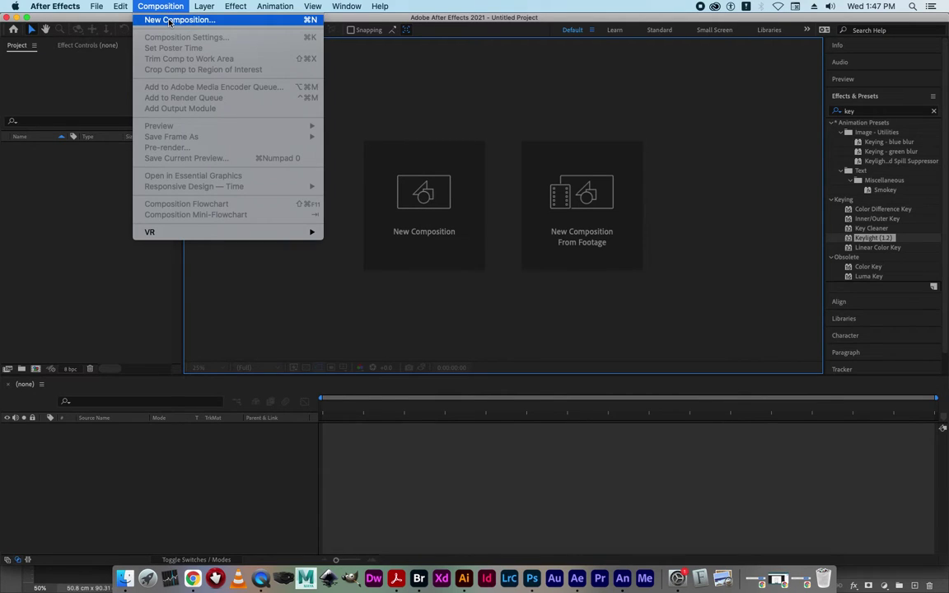
left_click(169, 20)
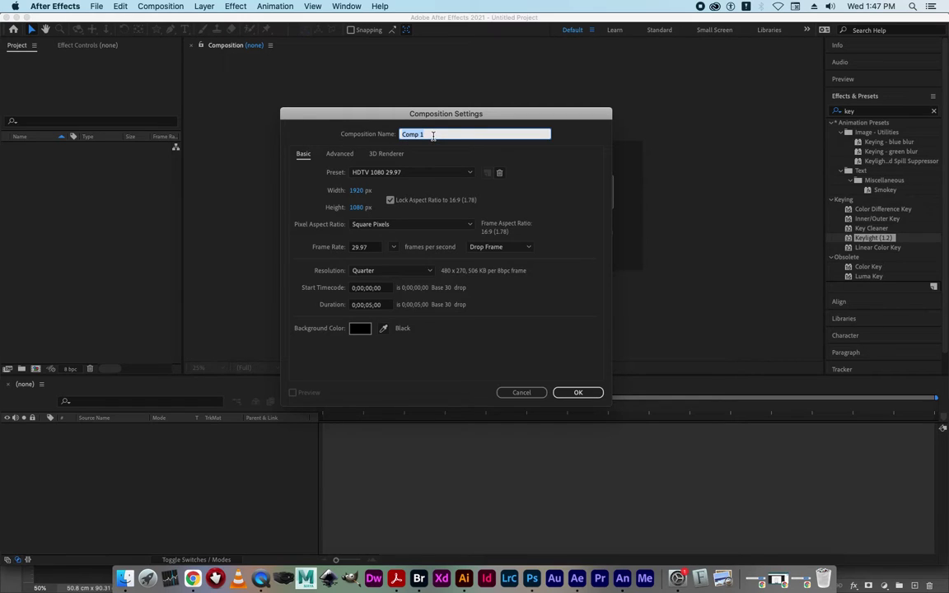
type("basics")
left_click(412, 173)
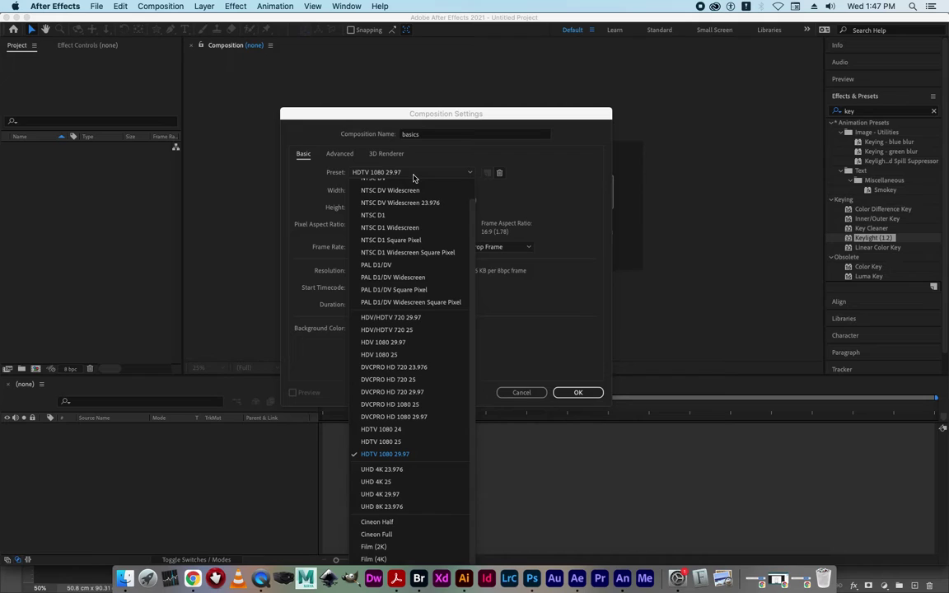
mouse_move(472, 212)
left_mouse_down()
mouse_move(472, 249)
mouse_move(470, 226)
left_mouse_up()
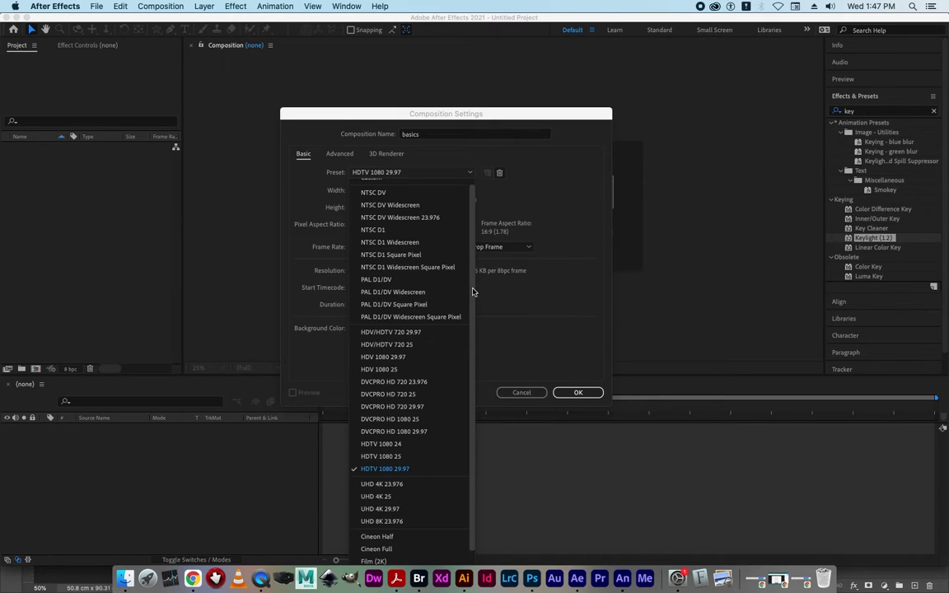
left_click_drag(473, 291, 471, 300)
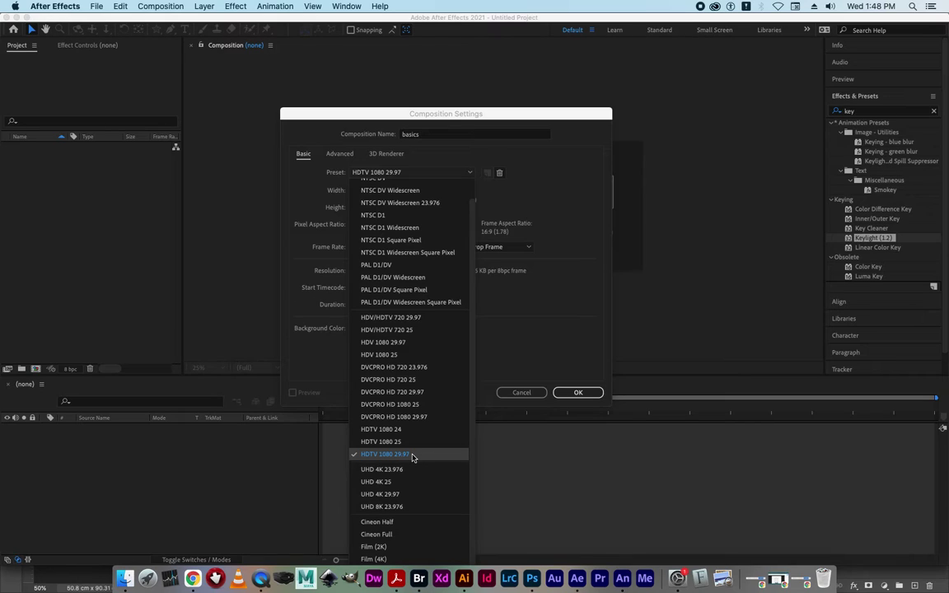
left_click(398, 454)
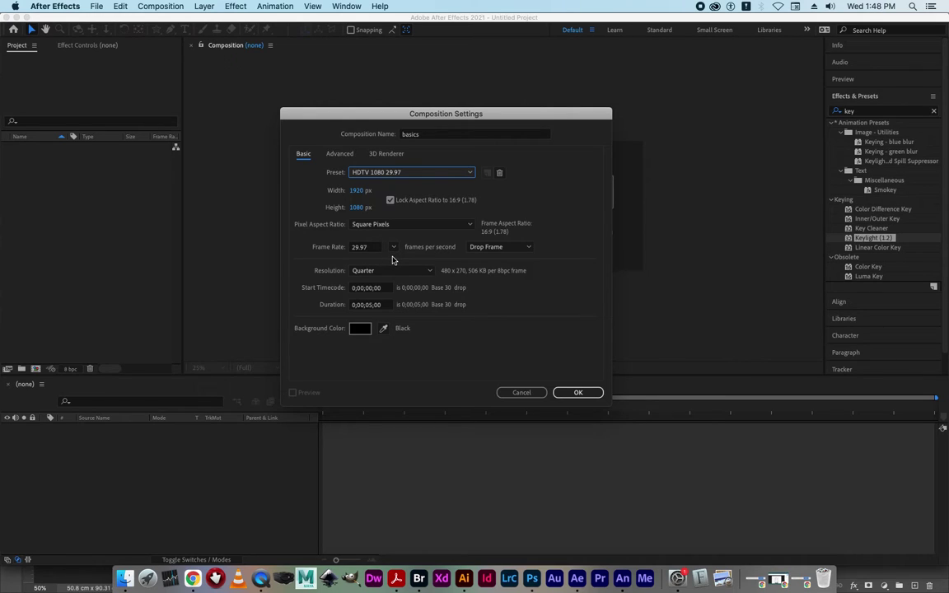
Set the composition's duration to 0;00;05;00 and create it
left_click(370, 306)
left_click(364, 305)
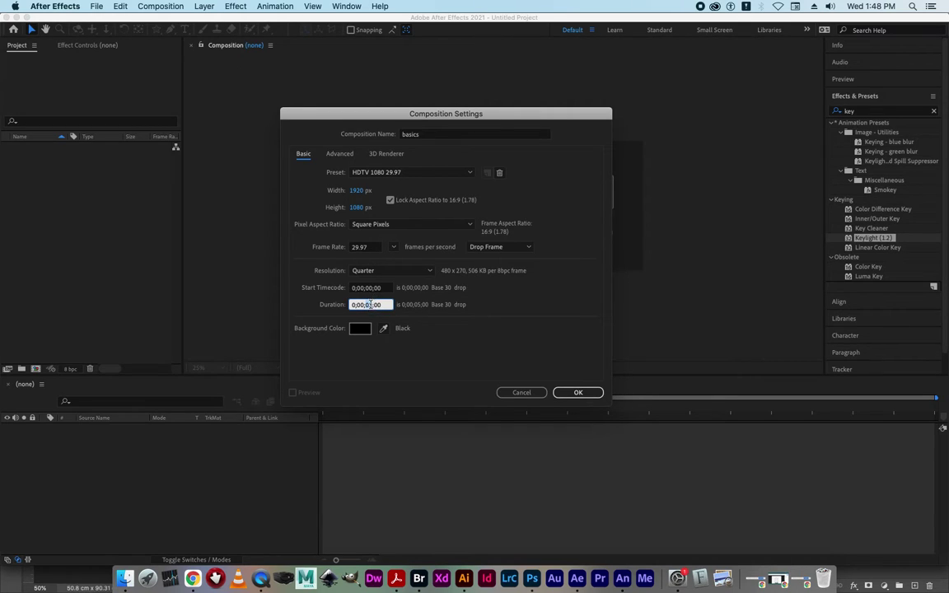
type("1000")
left_click_drag(383, 305, 328, 306)
type("500")
key("Return")
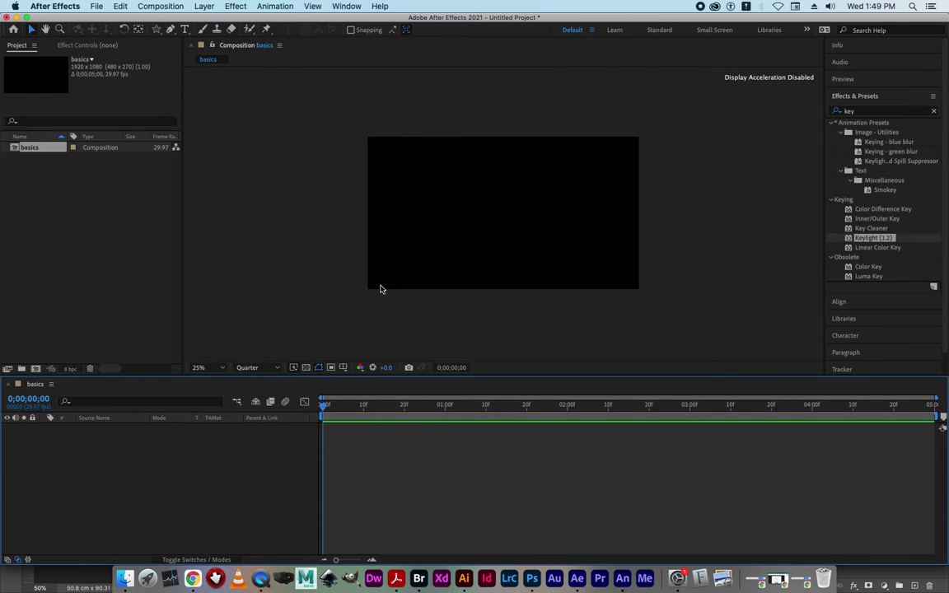
Change the basics composition's background color to deep red, 7D0000, in its composition settings
left_click(155, 8)
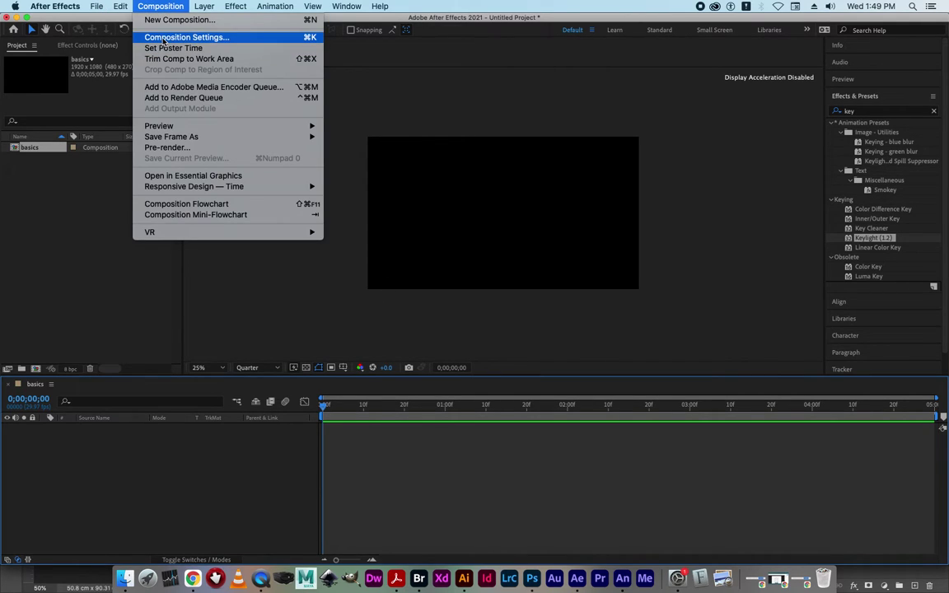
left_click(164, 38)
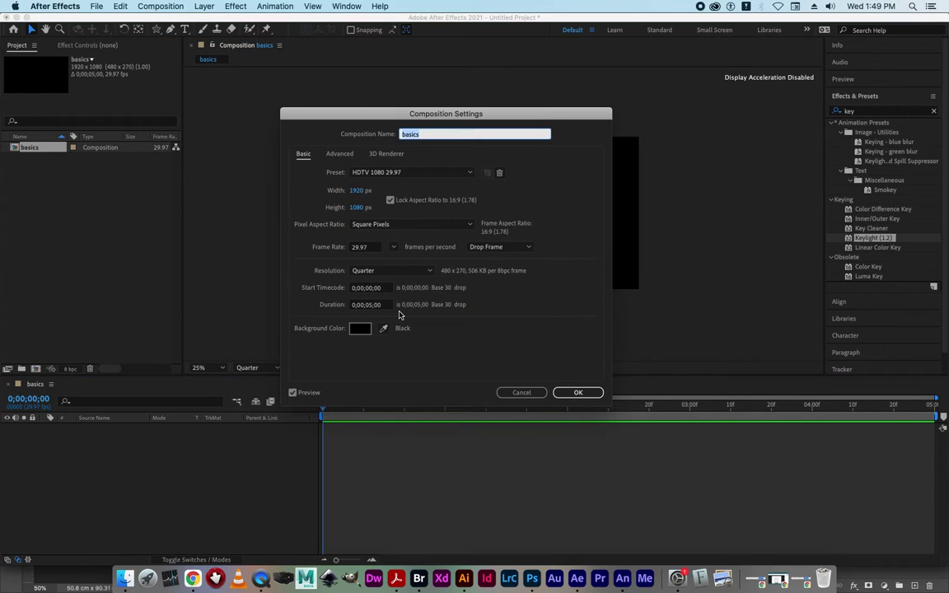
left_click(357, 331)
left_click(429, 270)
left_click_drag(430, 271, 459, 252)
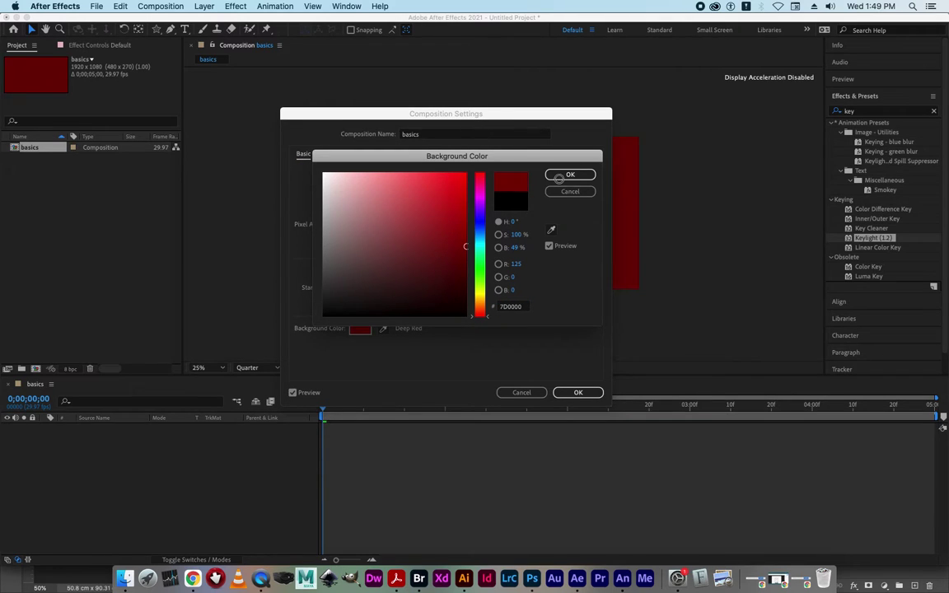
left_click(568, 175)
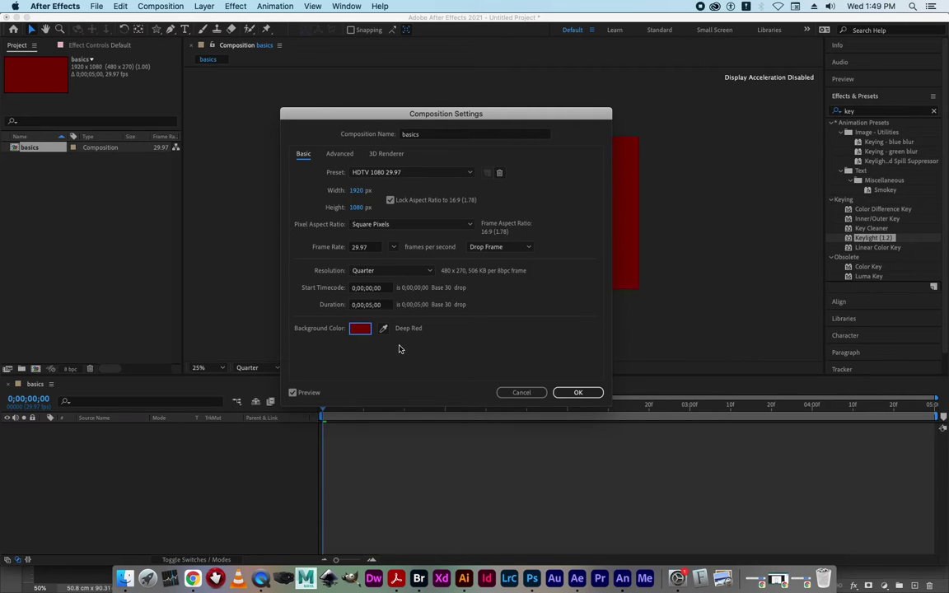
Set the composition's background color back to black, 000000, and apply the composition settings
left_click(361, 329)
left_click(334, 298)
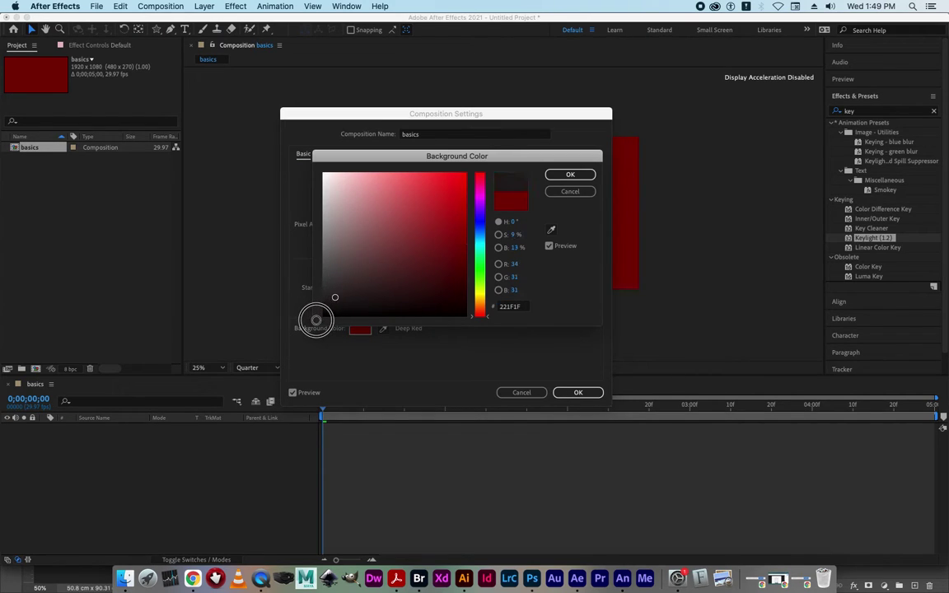
left_click(316, 319)
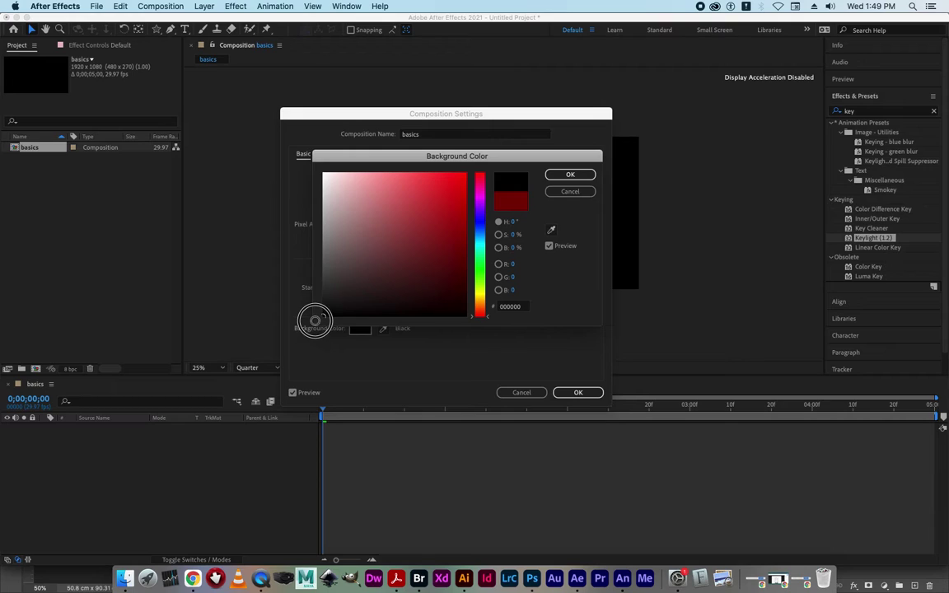
left_click(569, 174)
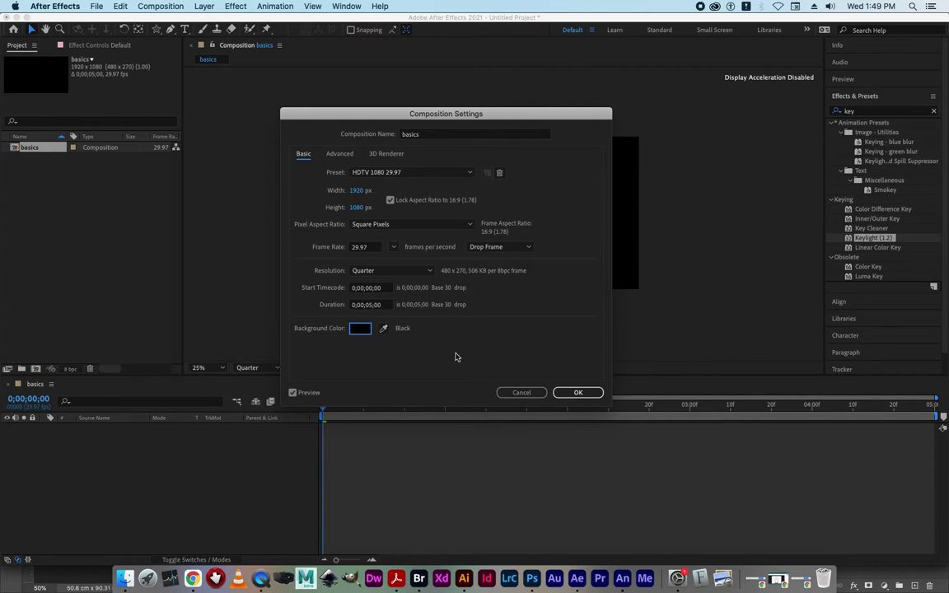
left_click(575, 393)
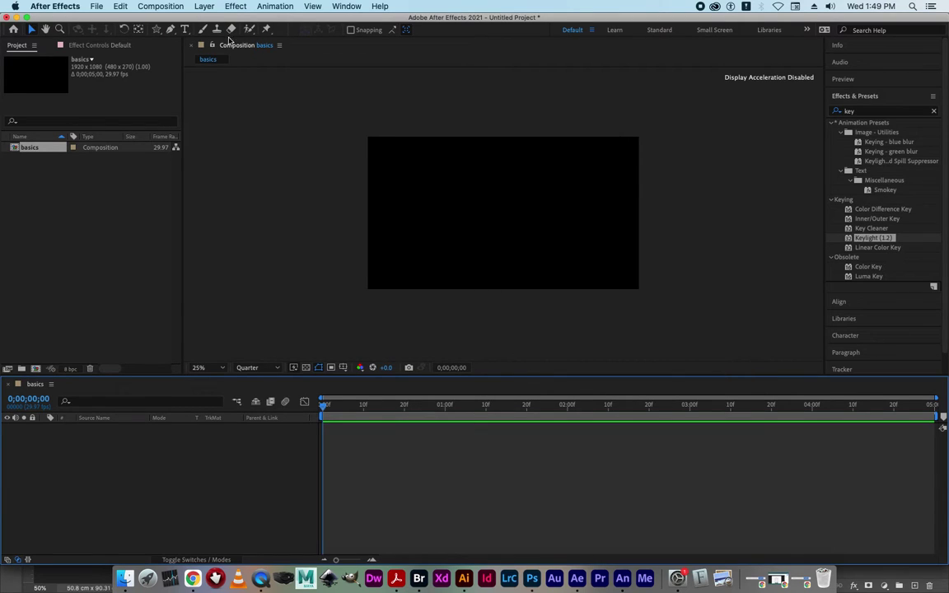
Set the composition viewer's magnification to Fit
left_click(161, 7)
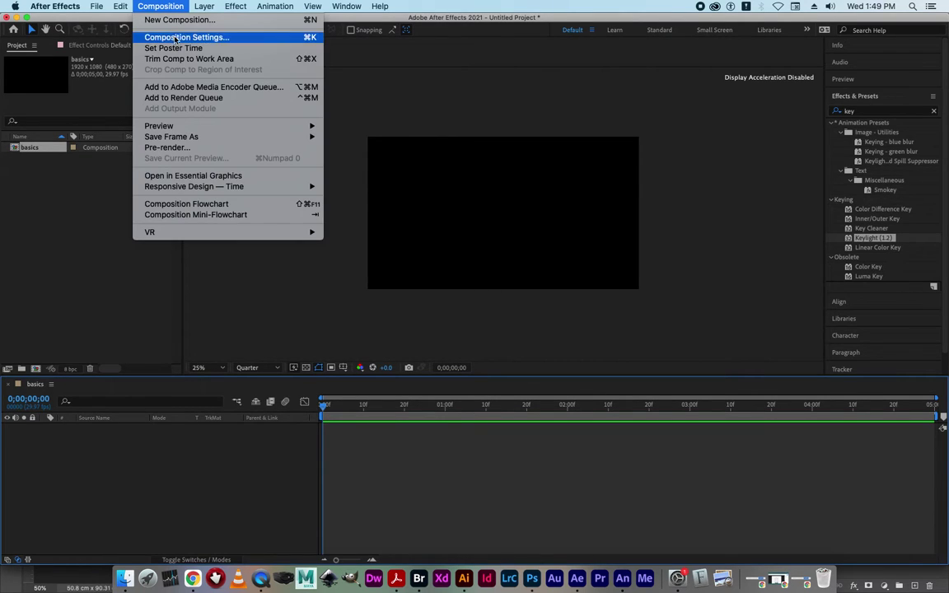
left_click(356, 96)
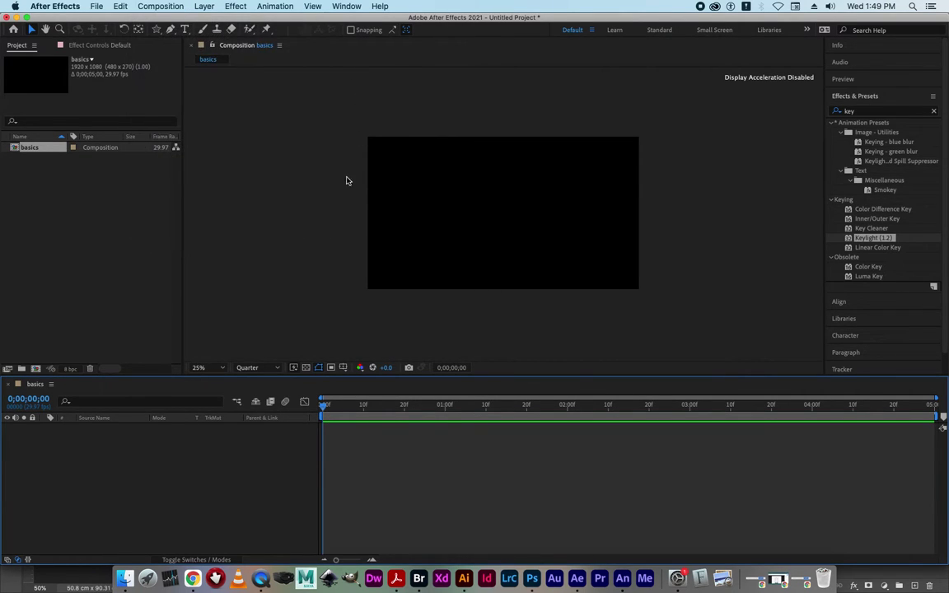
left_click(221, 370)
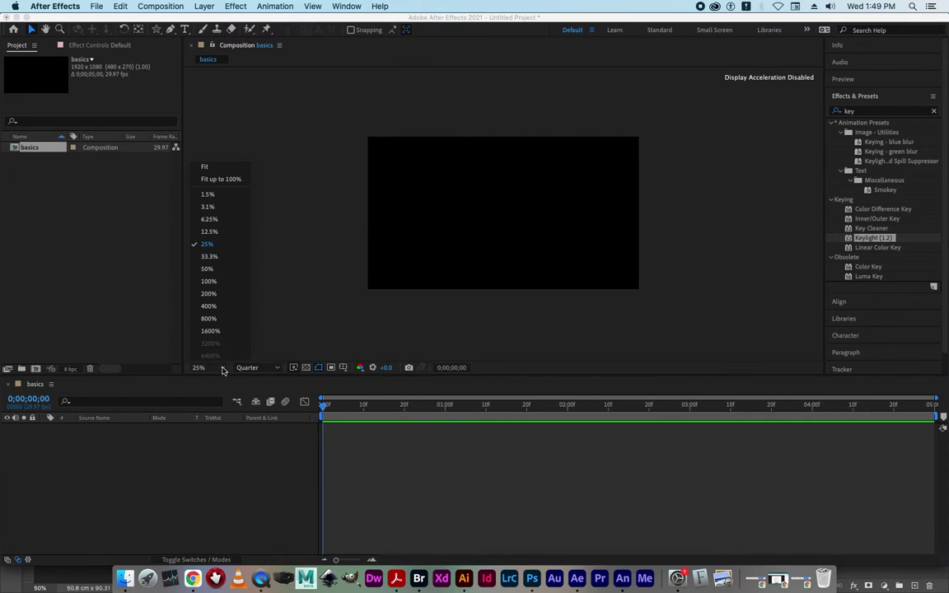
left_click(224, 168)
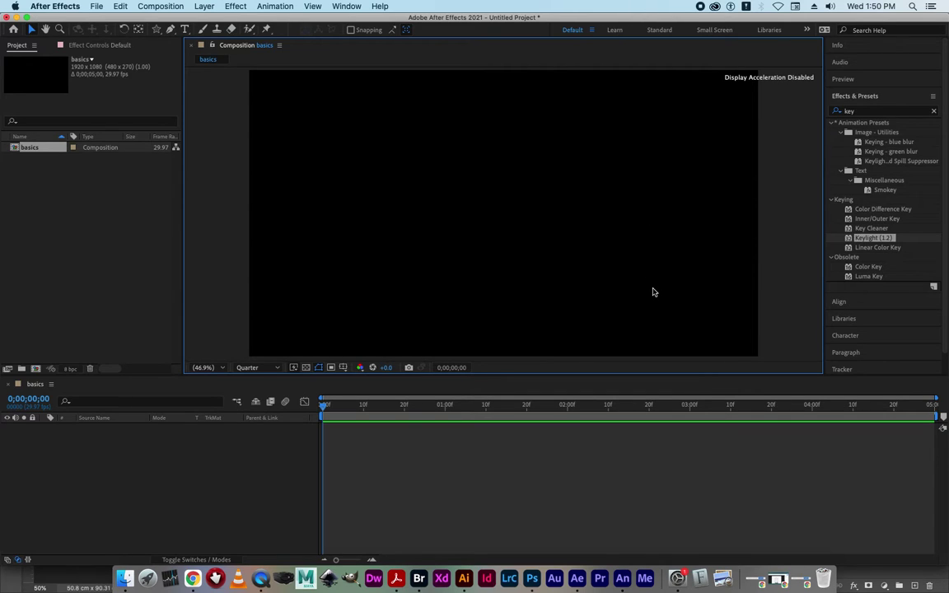
Choose the Illustrator logo file modified today at 10:00 AM in SCHOOL STUFF 2021 for import into the project
left_click(116, 237)
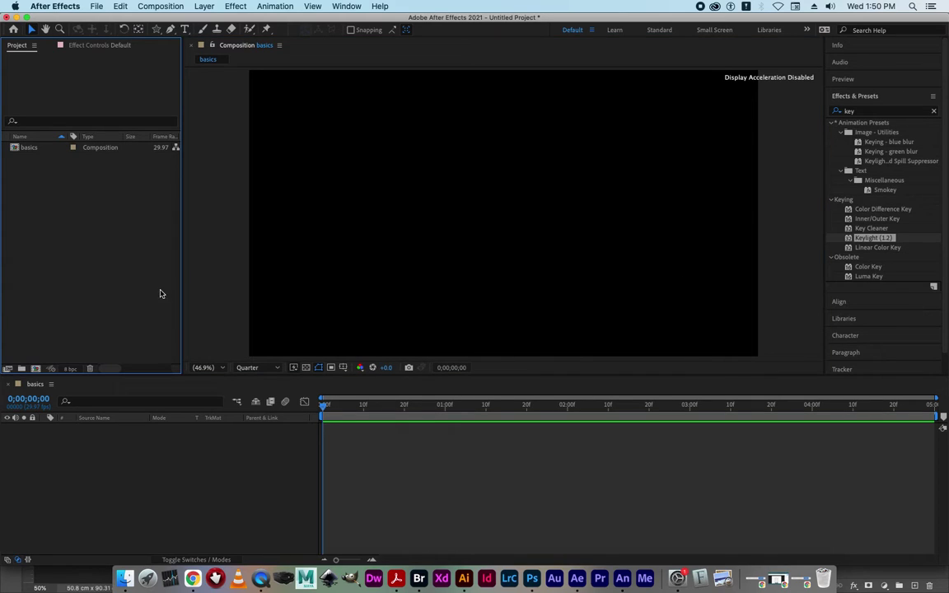
left_click(19, 147)
left_click(51, 226)
left_click(95, 171)
left_click(104, 196)
double_click(103, 196)
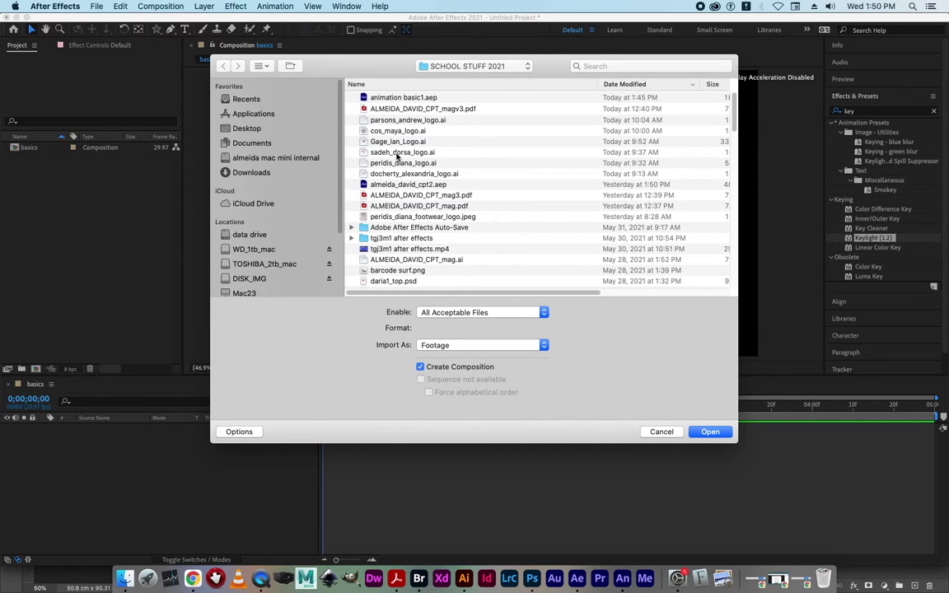
left_click(398, 131)
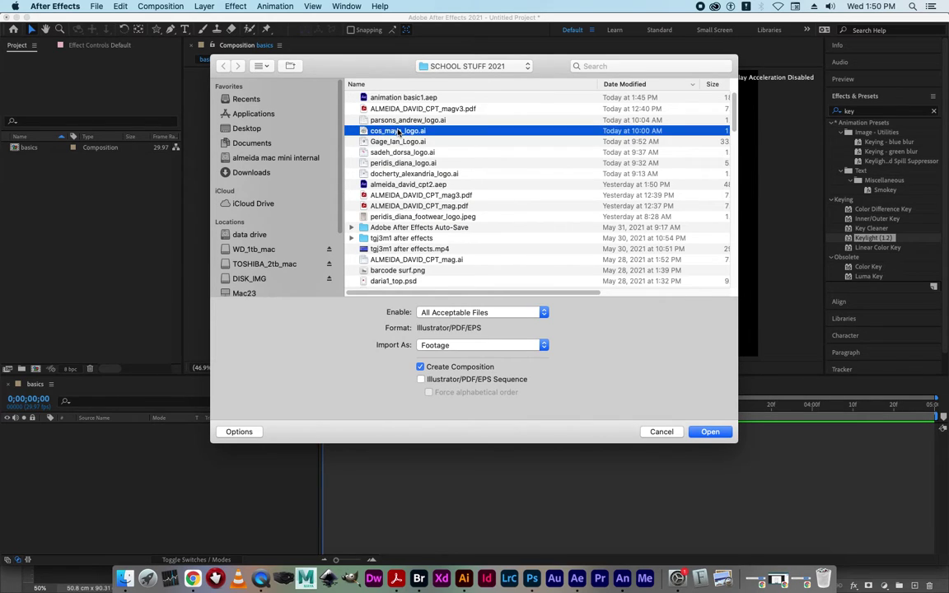
left_click(709, 433)
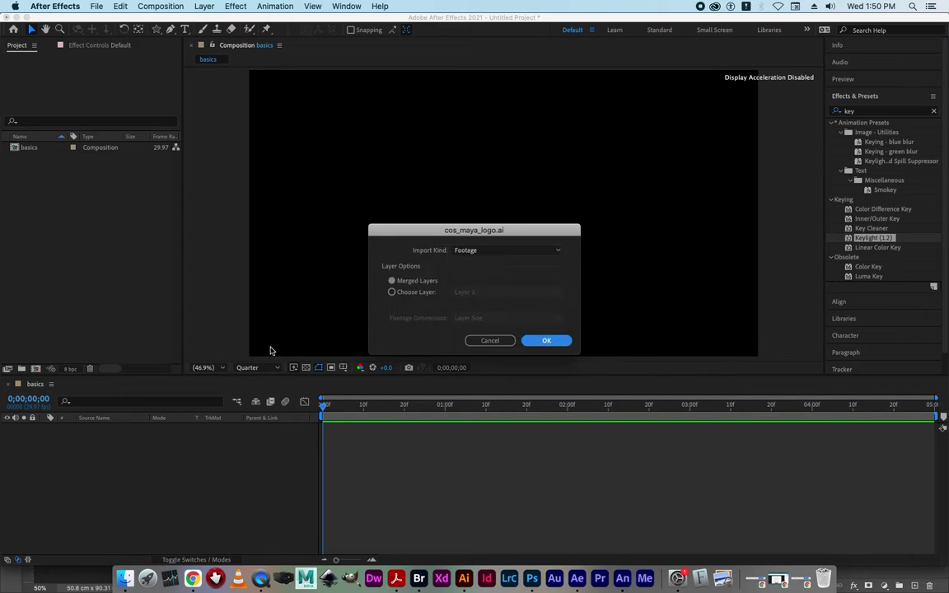
Import the logo file as a Composition with footage dimensions set to Document Size
left_click(495, 252)
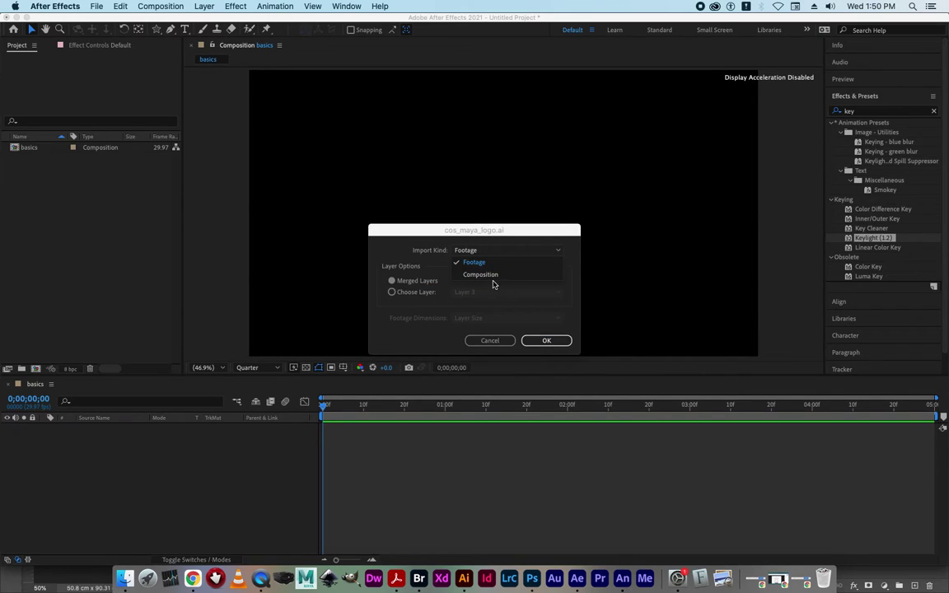
left_click(492, 276)
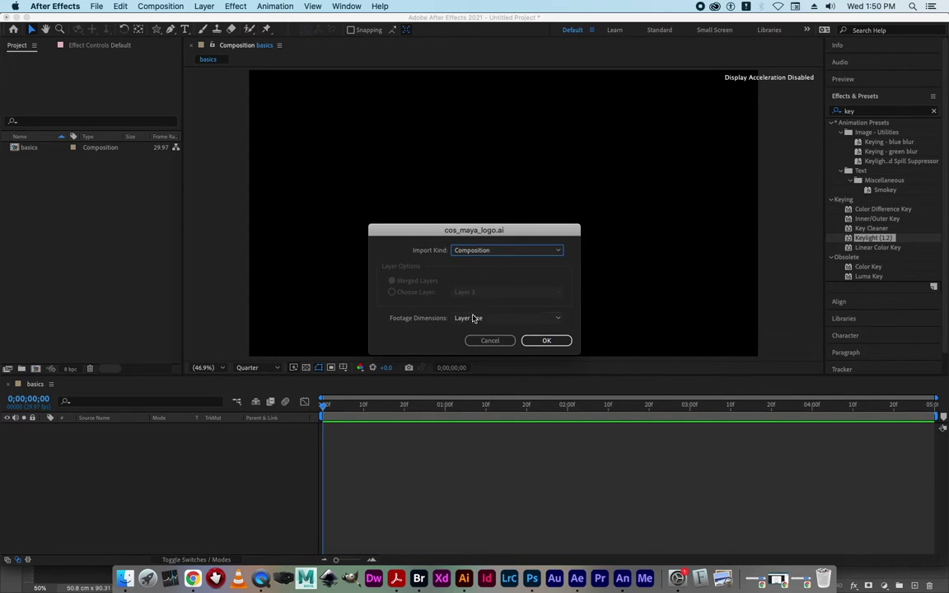
left_click(546, 341)
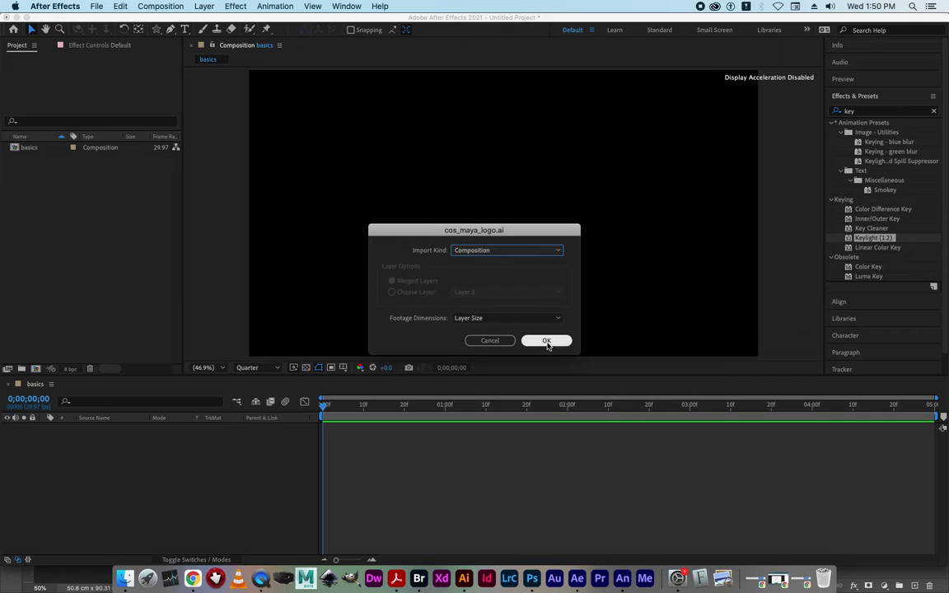
left_click(500, 320)
left_click(495, 343)
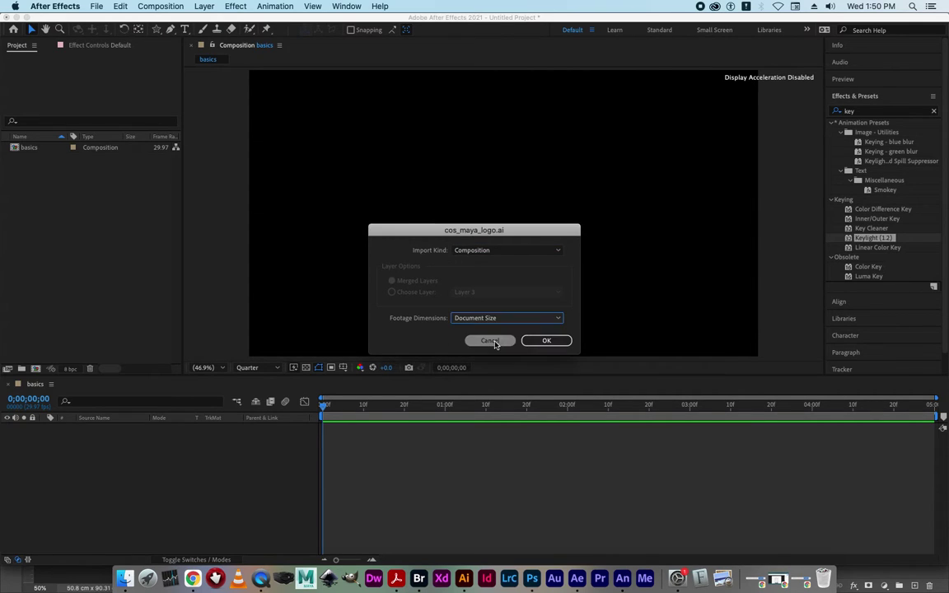
left_click(547, 341)
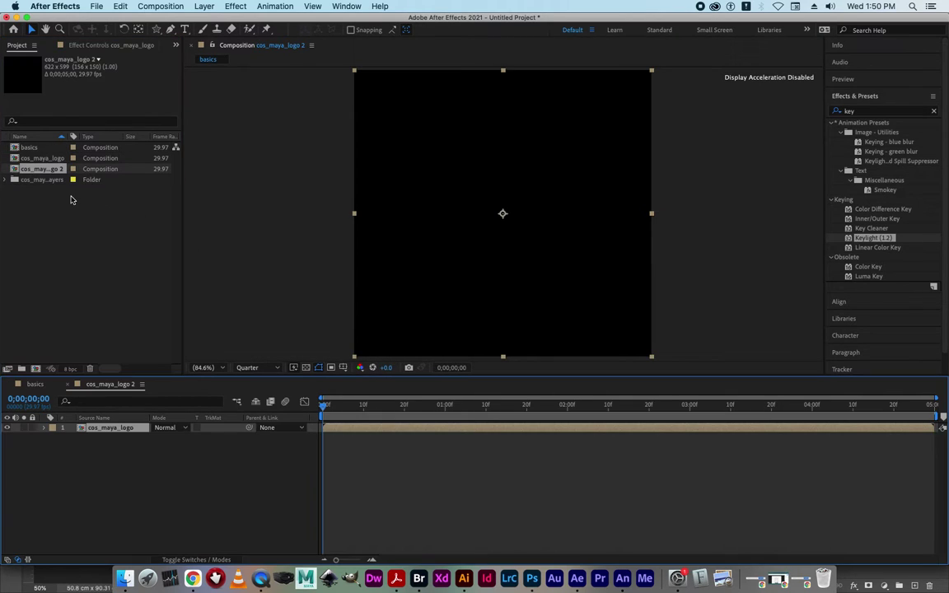
View the second imported logo composition and return to the basics composition
double_click(12, 170)
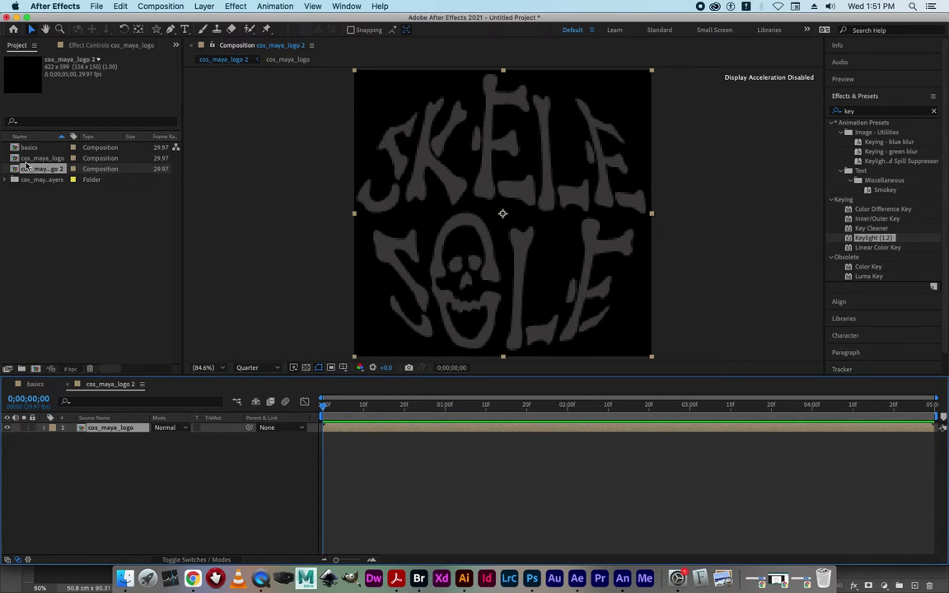
left_click(27, 159)
double_click(24, 148)
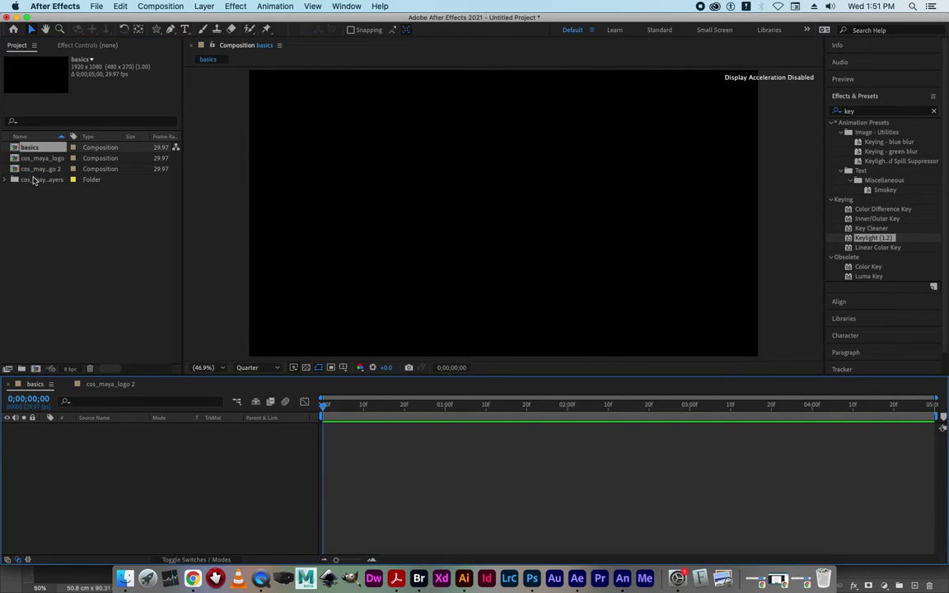
Add the second imported logo composition as a layer in the basics composition
left_click(15, 169)
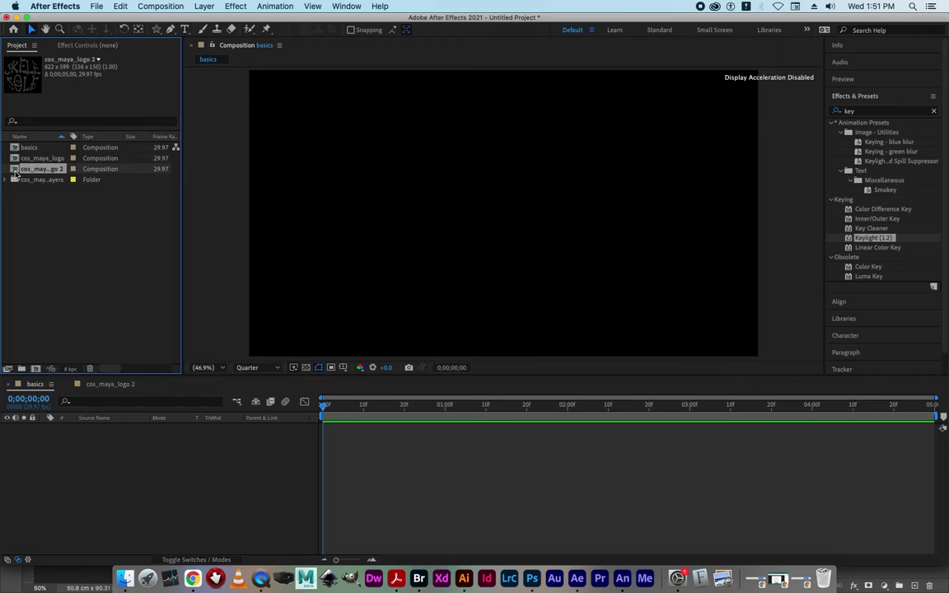
left_click_drag(12, 172, 69, 478)
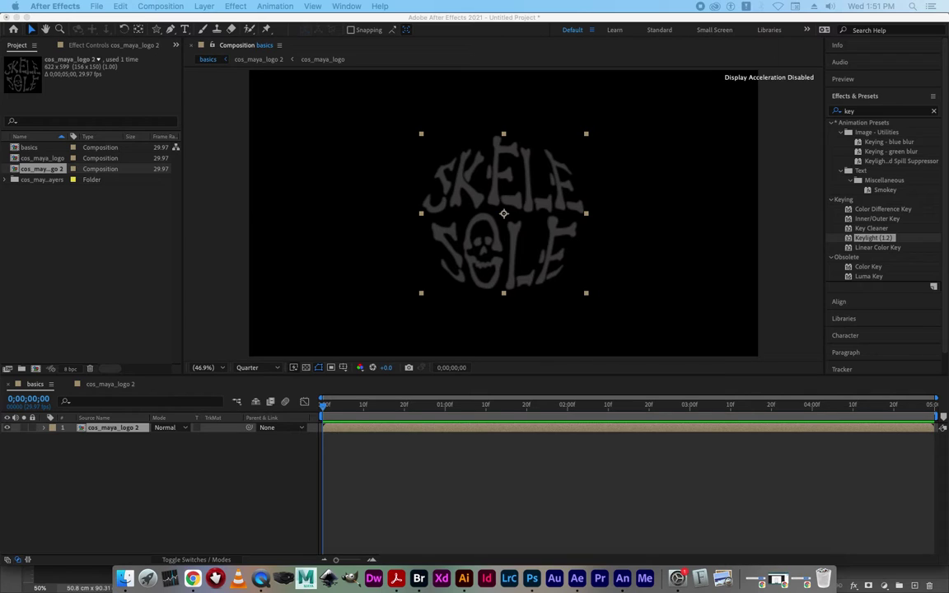
left_click(57, 211)
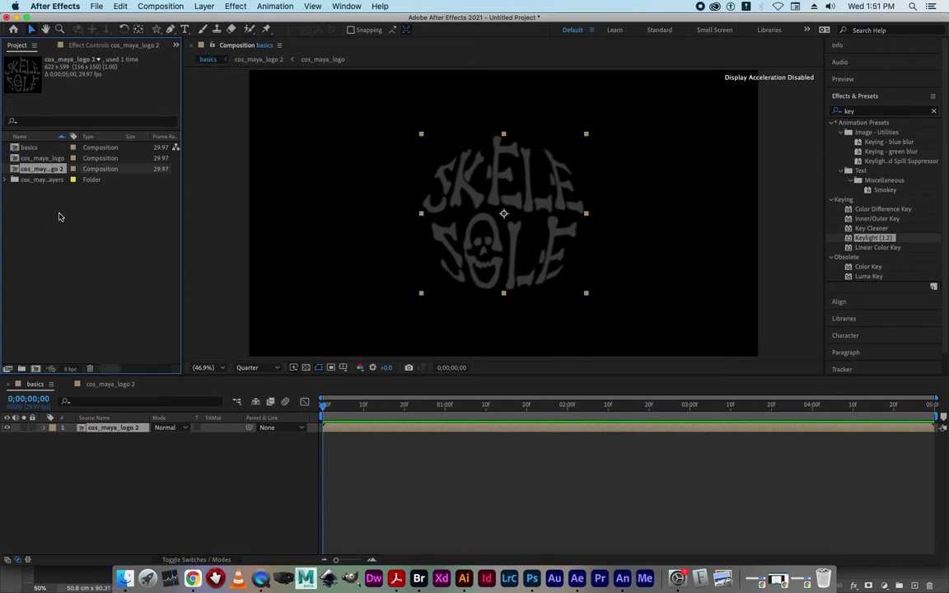
left_click(58, 217)
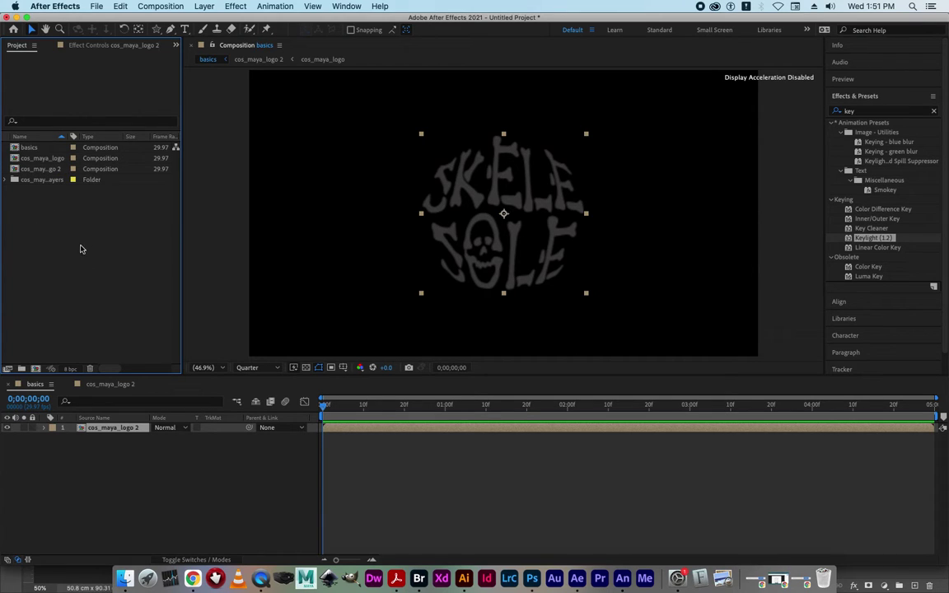
Import CON HI TOP.jpeg from SCHOOL STUFF 2021 as footage with Create Composition enabled
left_click(96, 6)
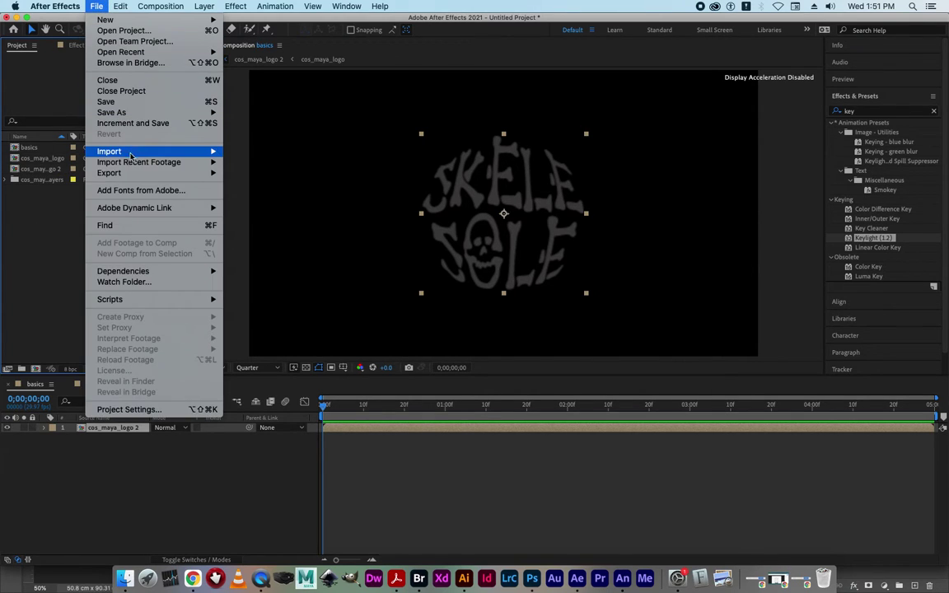
mouse_move(128, 152)
left_click(252, 153)
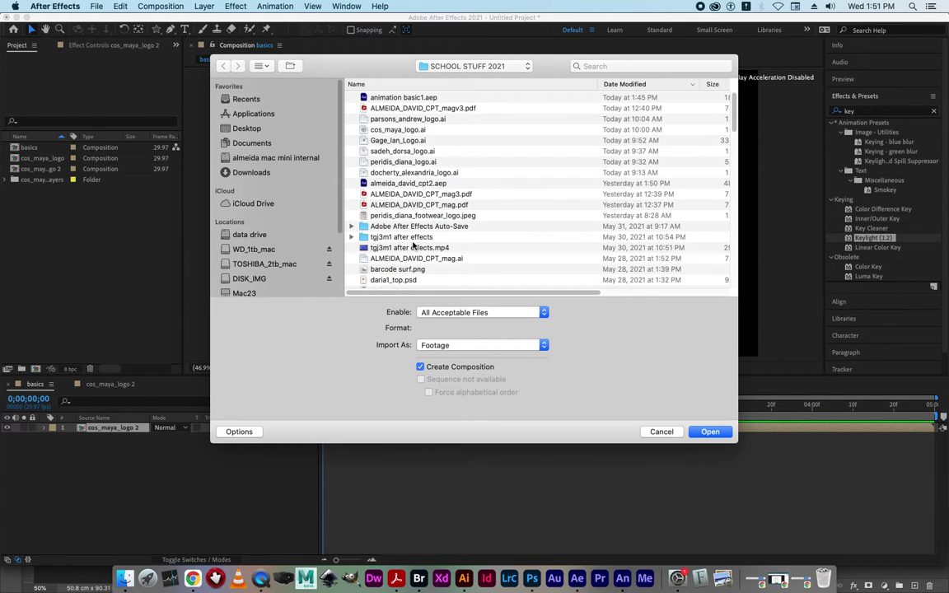
scroll(416, 231, "down", 5)
scroll(416, 246, "down", 1)
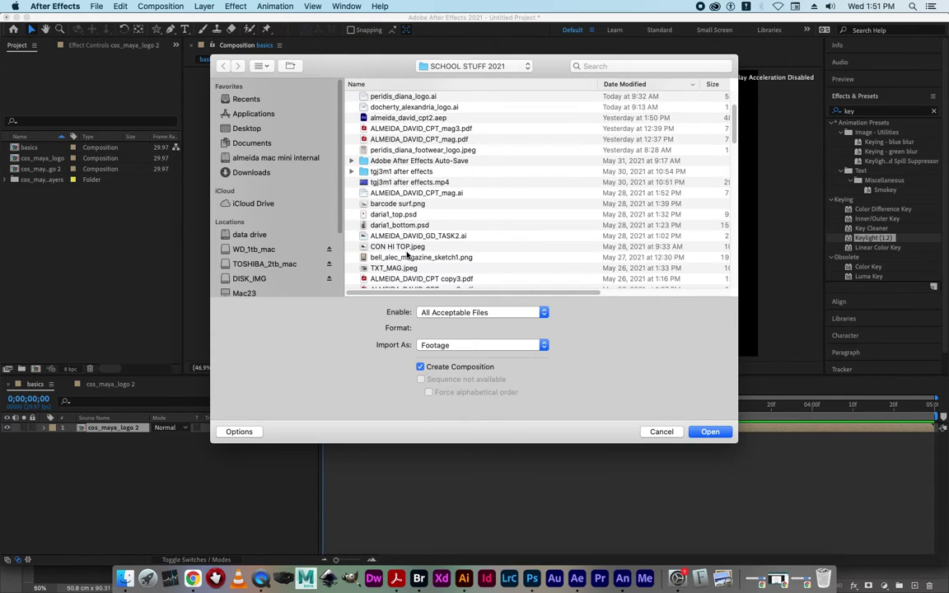
left_click(393, 246)
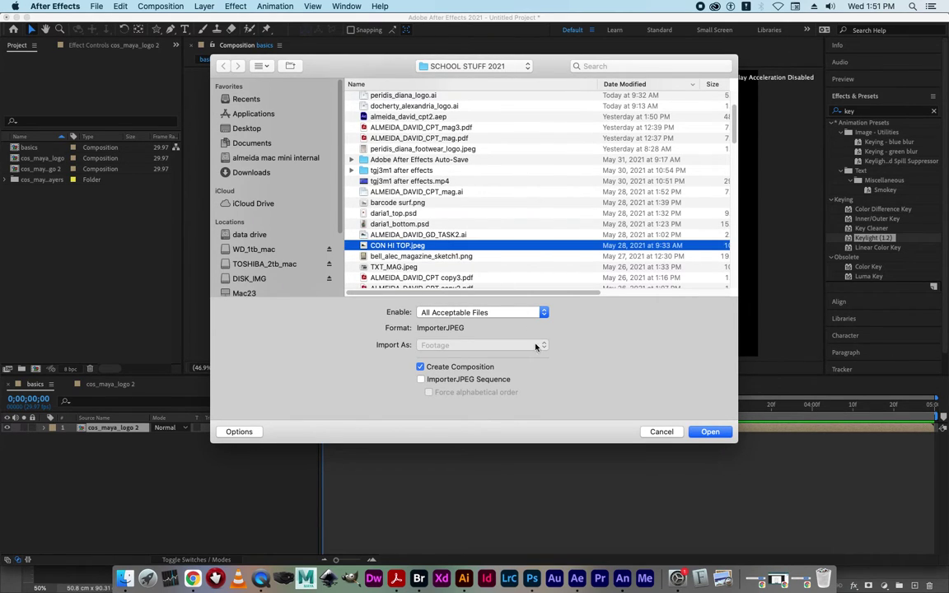
left_click(710, 432)
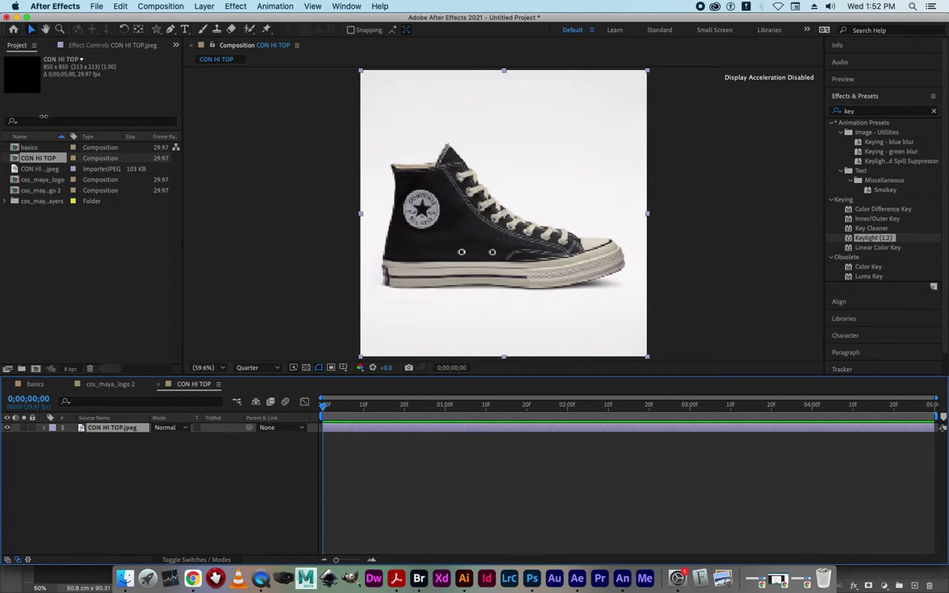
left_click(28, 149)
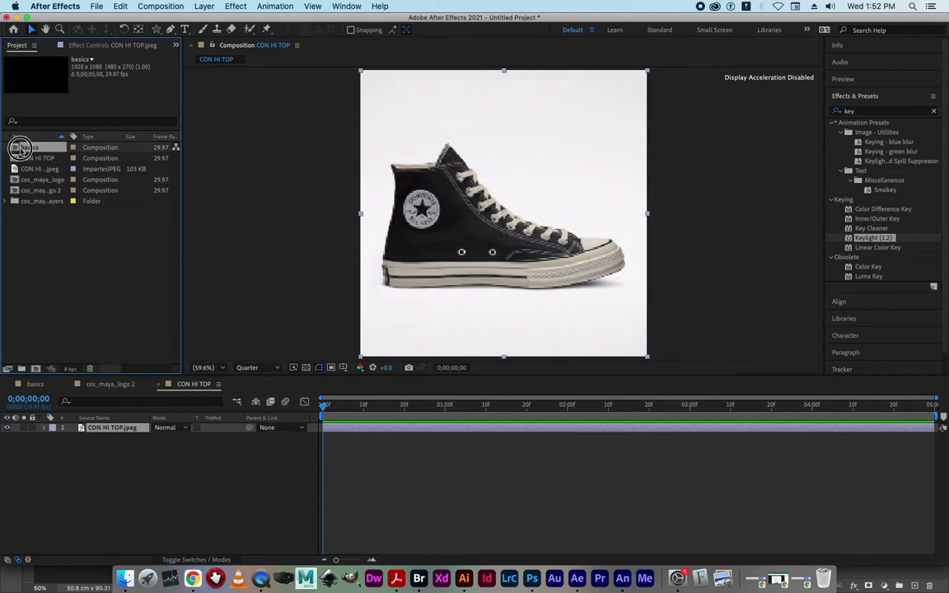
left_click(21, 150, "super")
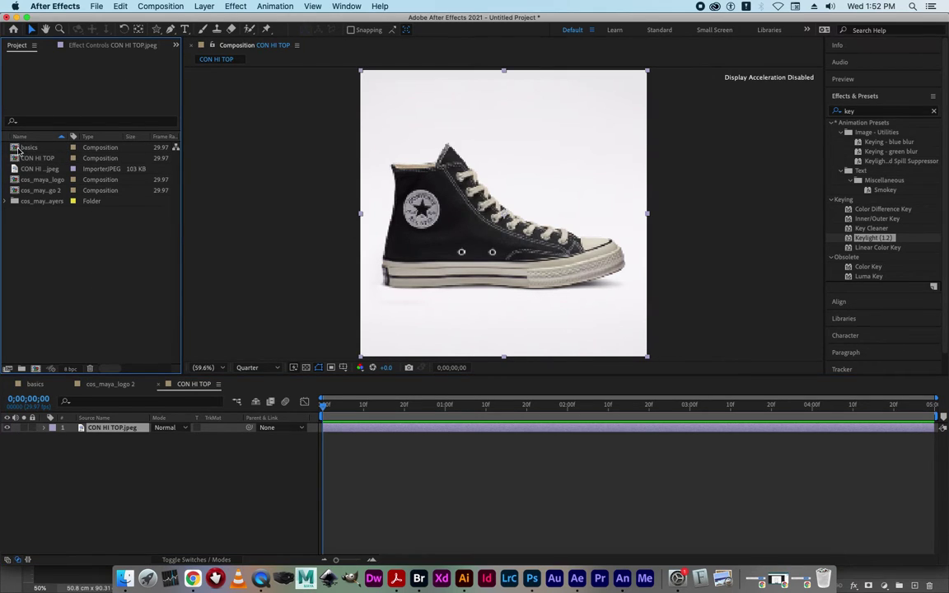
key("super+i")
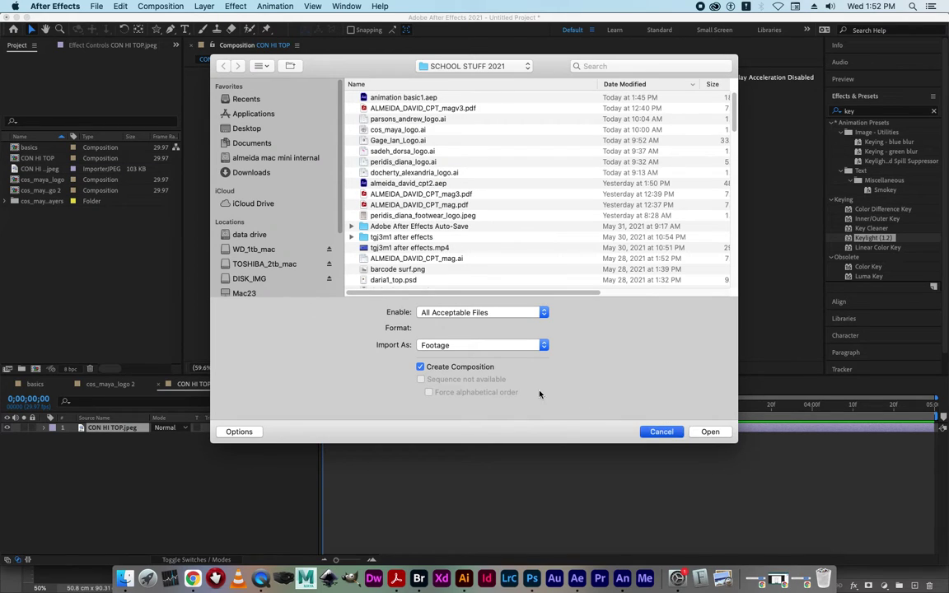
key("Escape")
Return to the basics composition and place the CON HI TOP.jpeg footage in the left half of its frame
left_click(15, 147)
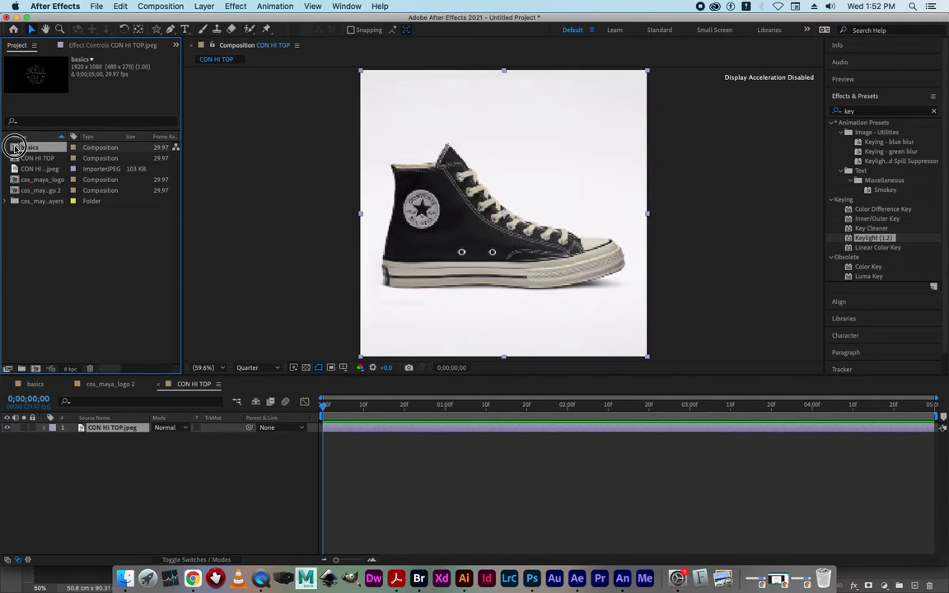
left_click(36, 385)
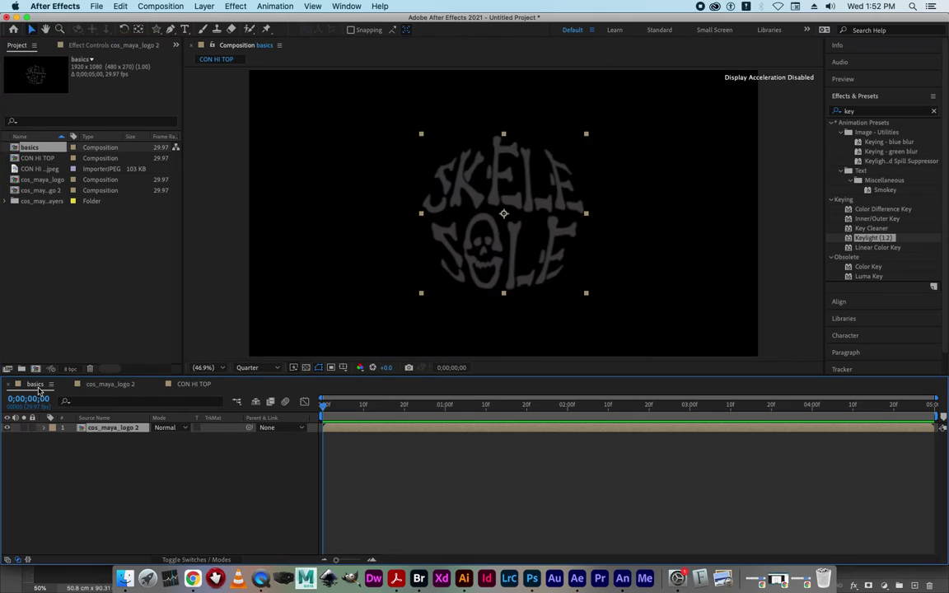
left_click(32, 170)
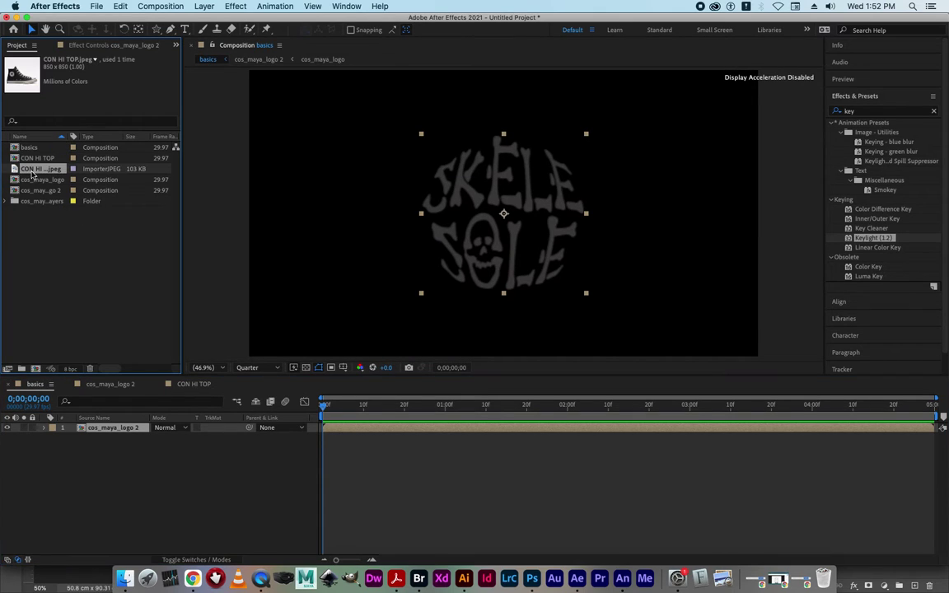
left_click_drag(14, 170, 377, 223)
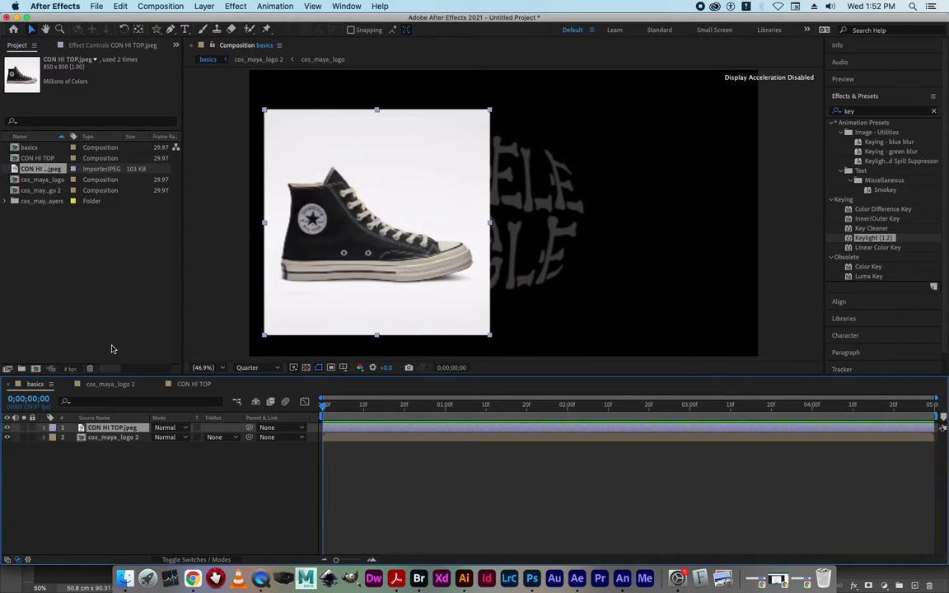
left_click(93, 291)
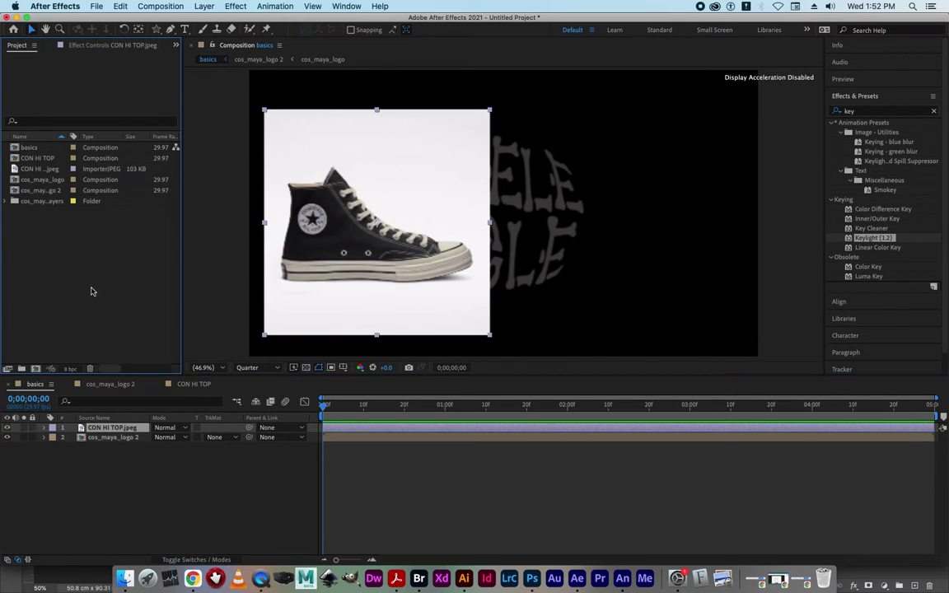
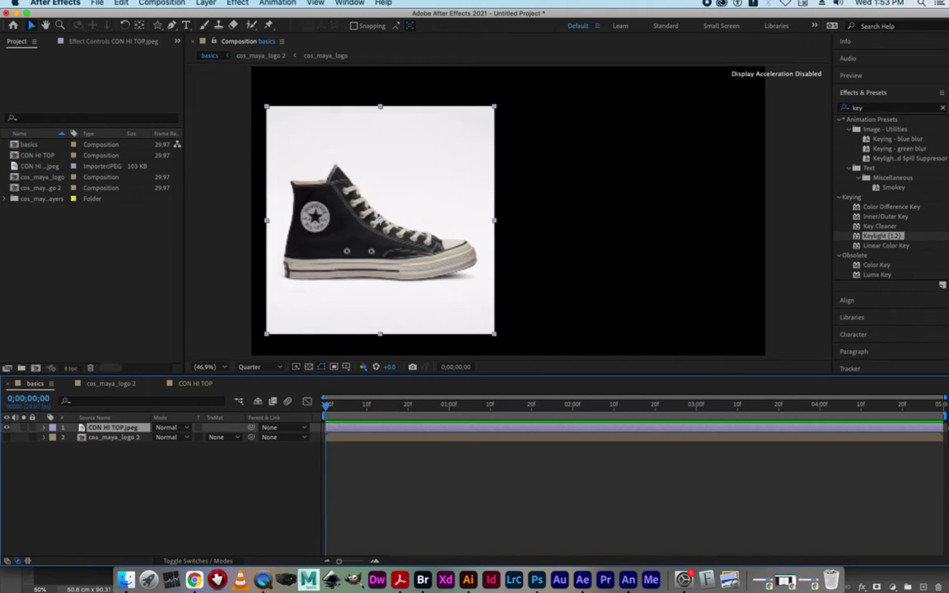
Select the CON HI TOP.jpeg layer and expand its Transform properties in the timeline
key("super+shift+a")
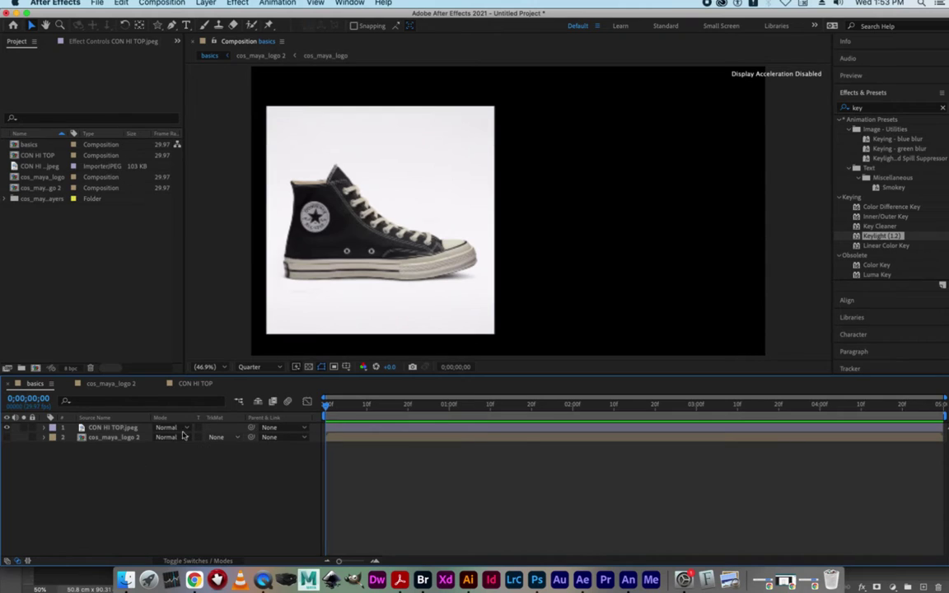
left_click(45, 428)
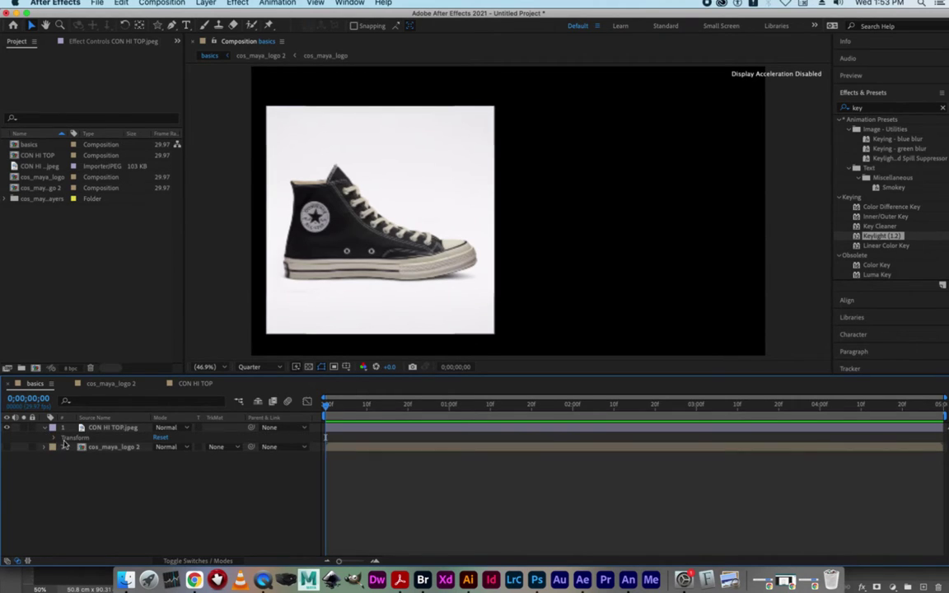
left_click(55, 438)
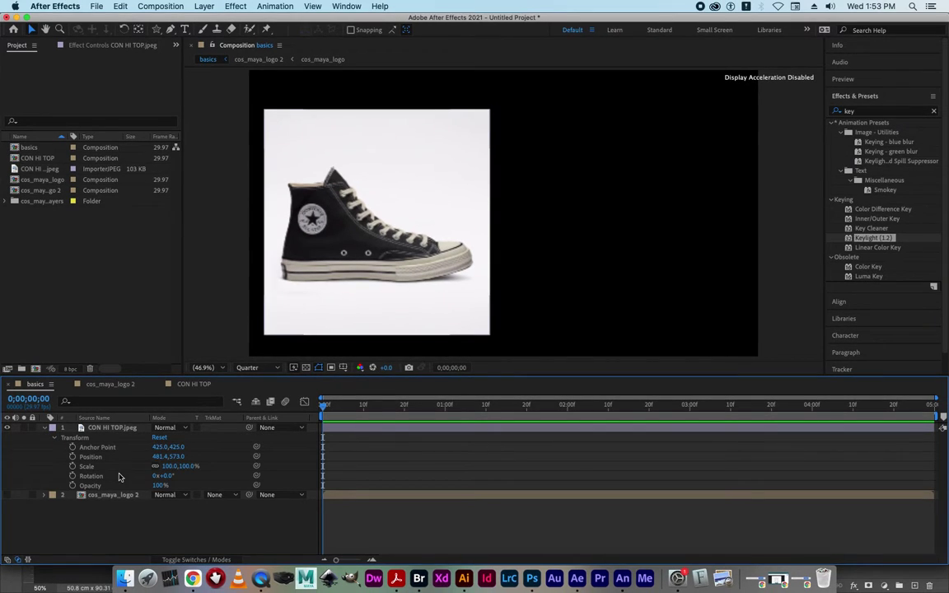
left_click(116, 429)
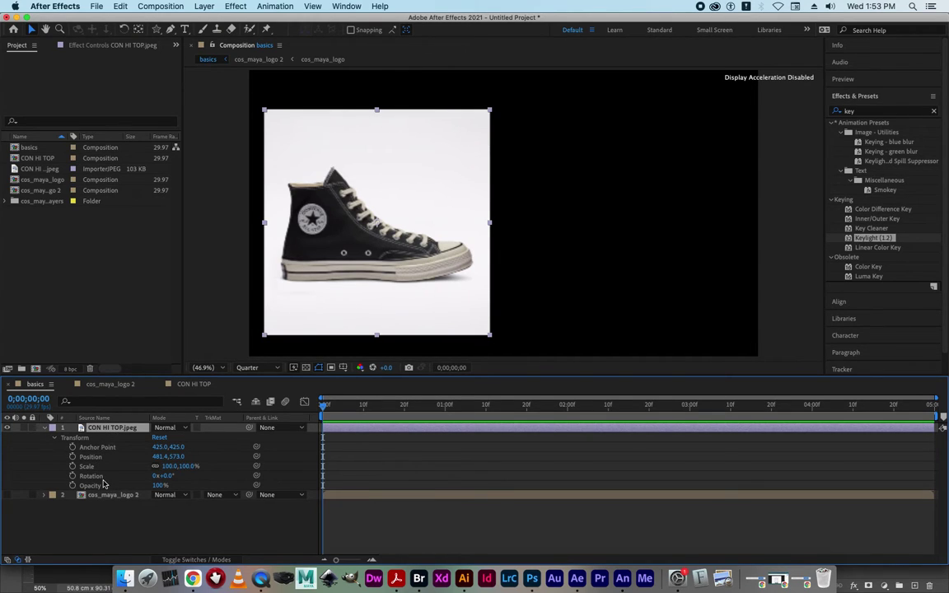
left_click(45, 429)
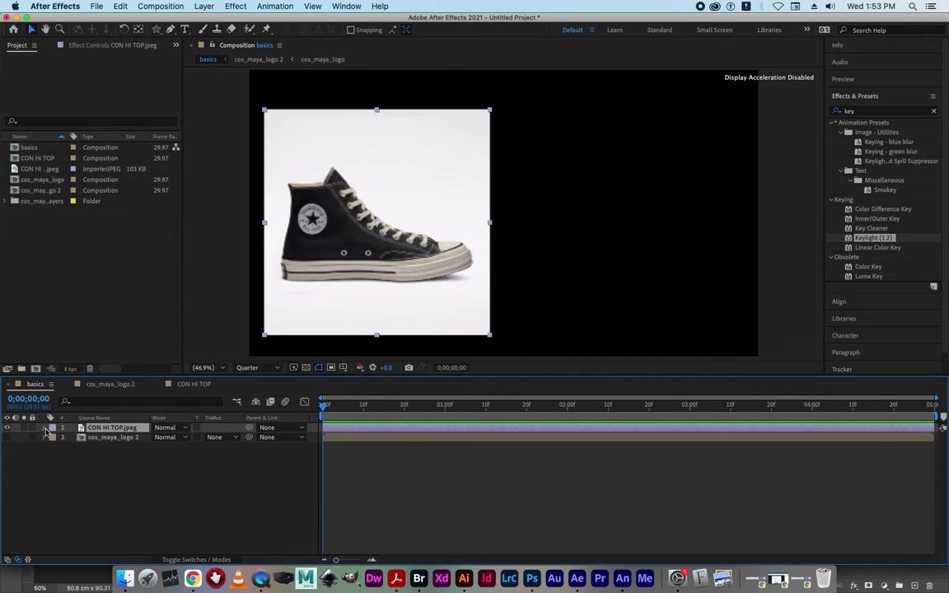
left_click(45, 429)
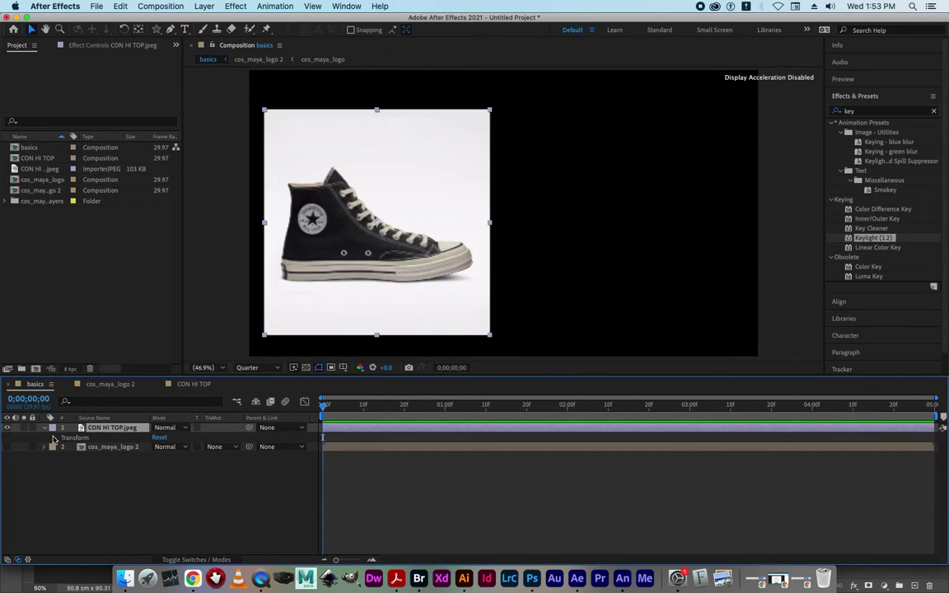
left_click(54, 438)
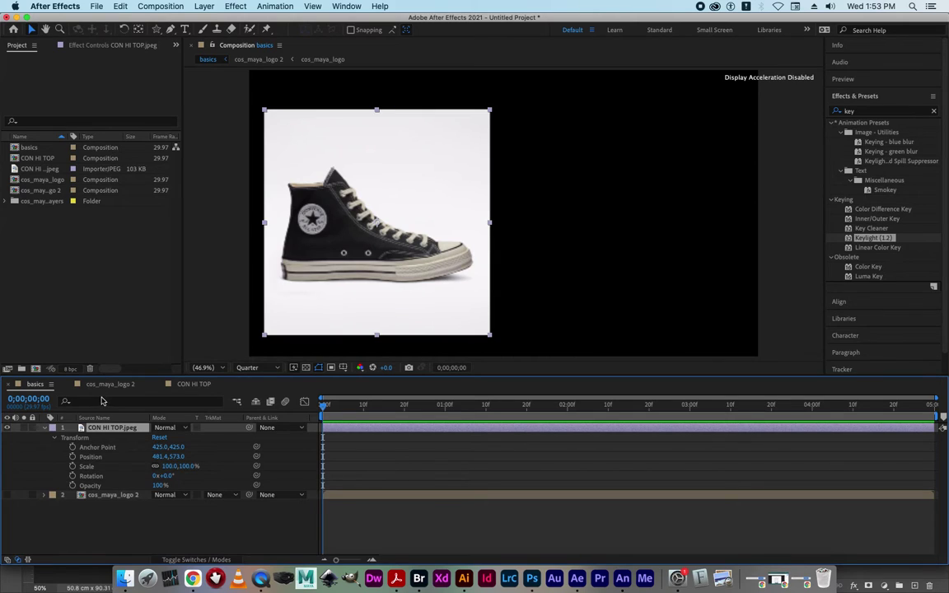
Show the Effect Controls for the CON HI TOP.jpeg layer and review its Transform properties
left_click(87, 47)
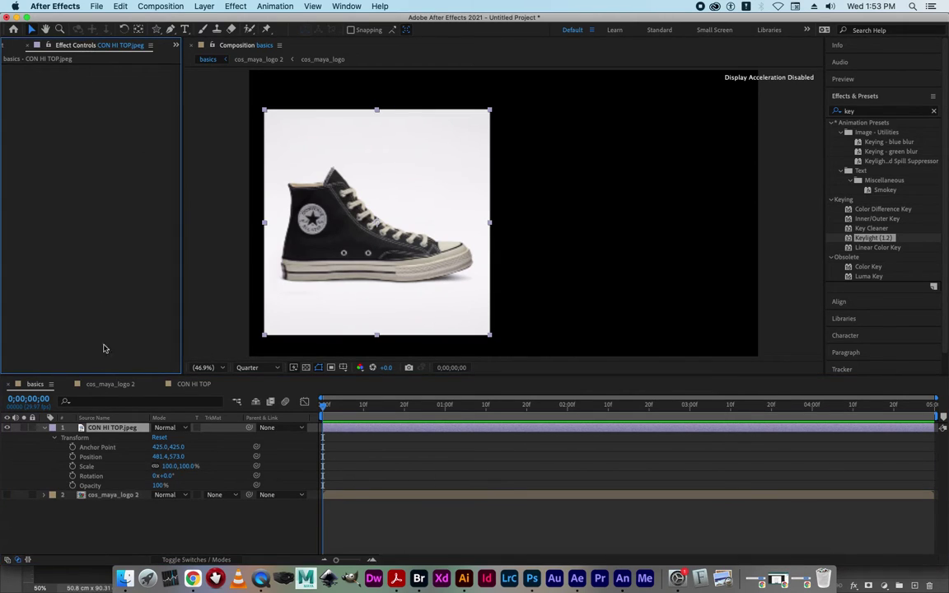
left_click(68, 363)
left_click(21, 55)
left_click(56, 441)
left_click(56, 439)
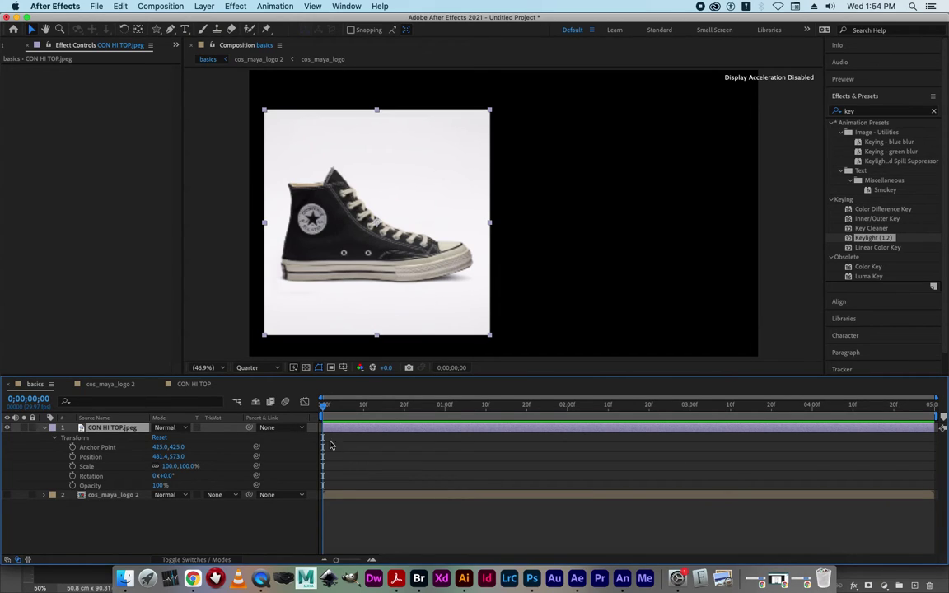
Keyframe the shoe layer's Position at 0;00 and at 2;00, moving it to the frame's right side at about 1480, 560
left_click(72, 457)
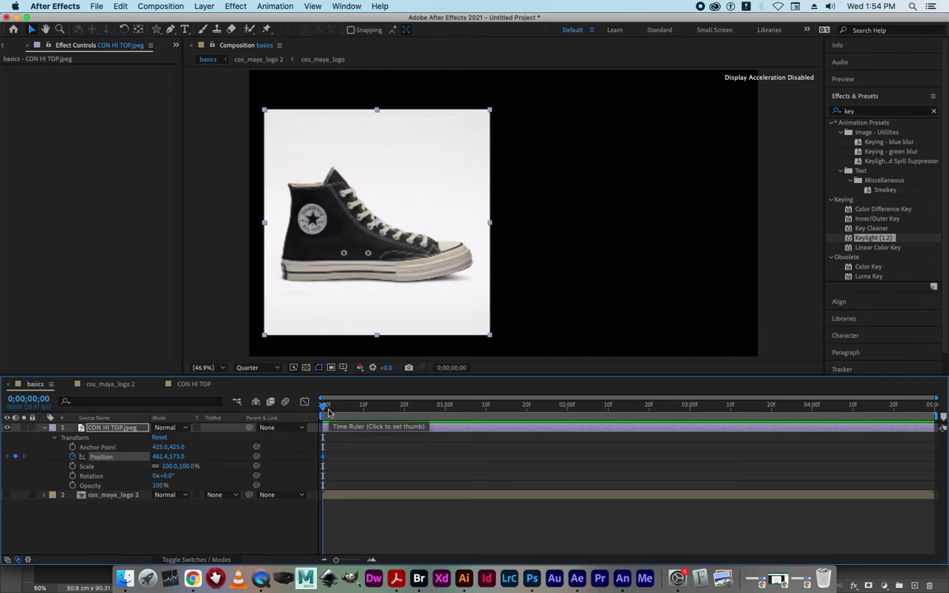
left_click_drag(324, 408, 568, 408)
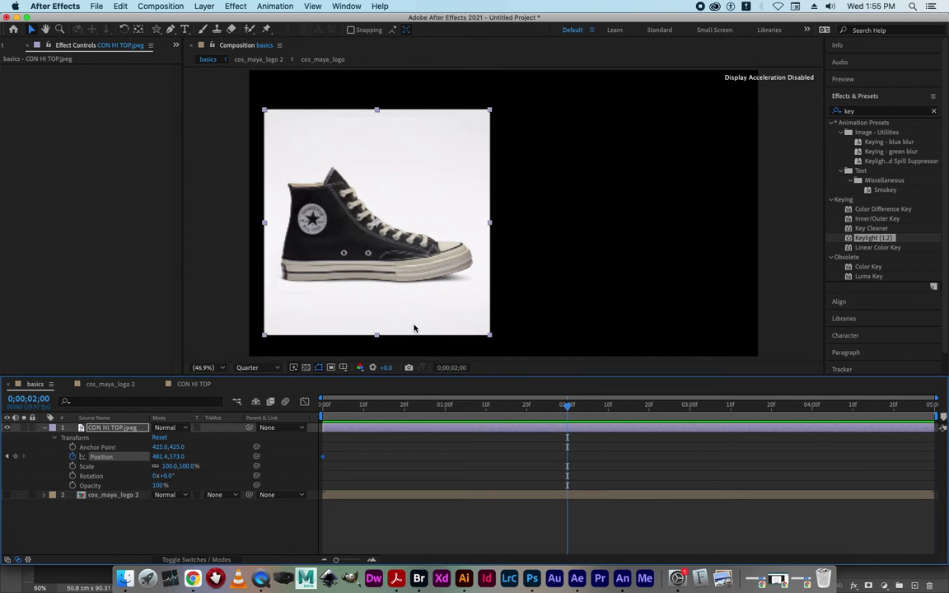
left_click_drag(399, 270, 664, 266)
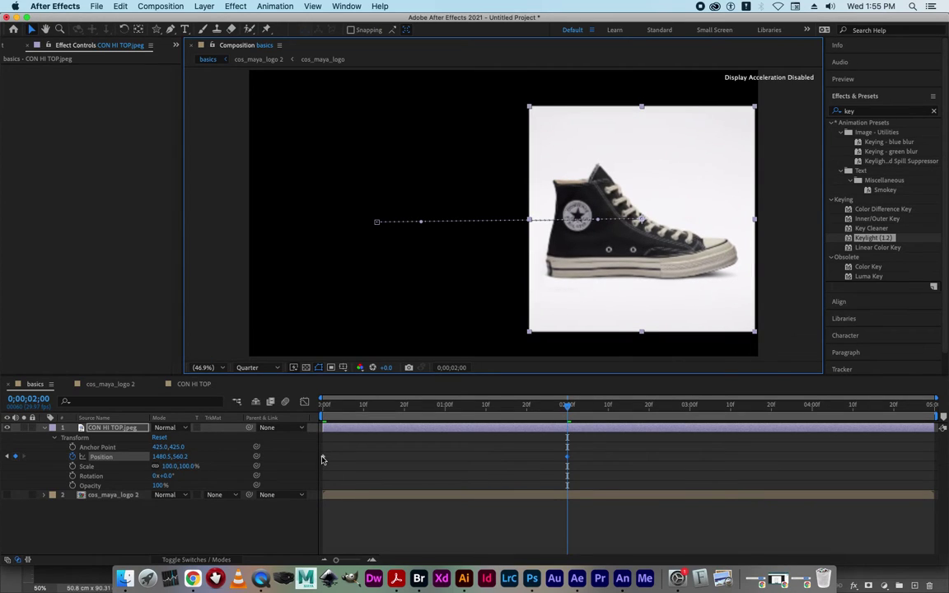
mouse_move(323, 461)
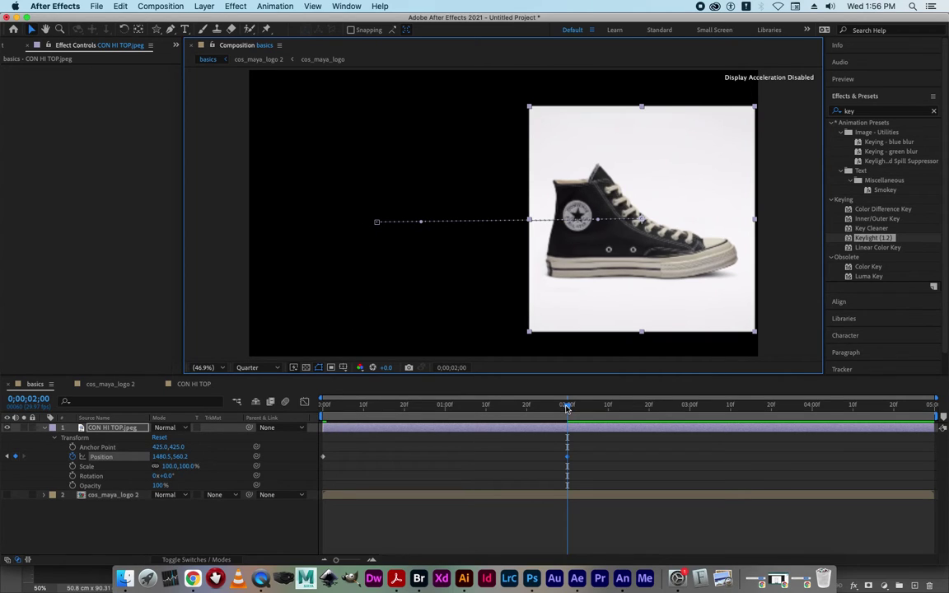
Scrub the shoe's movement back to the first frame and play the animation from there
left_click_drag(567, 410, 289, 390)
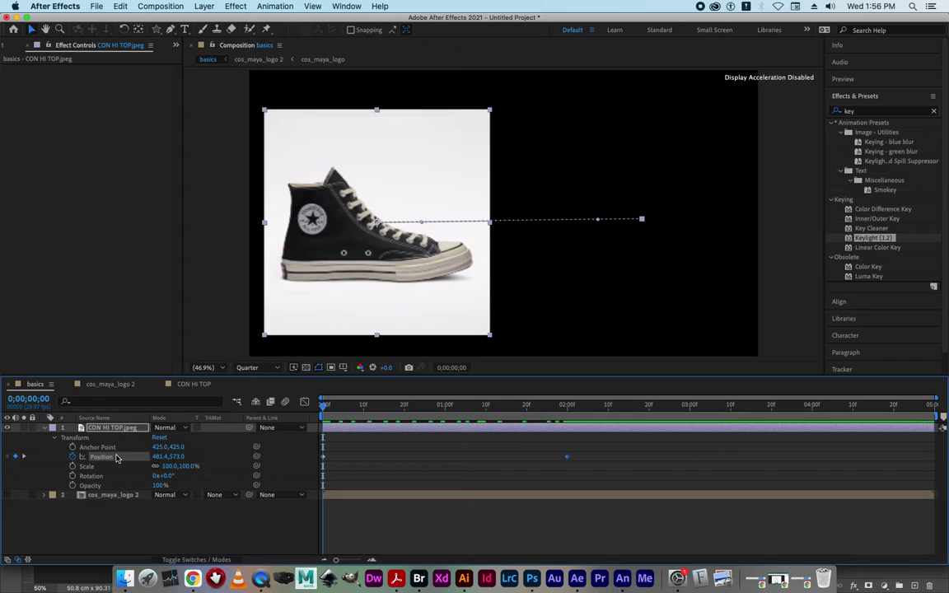
left_click(288, 361)
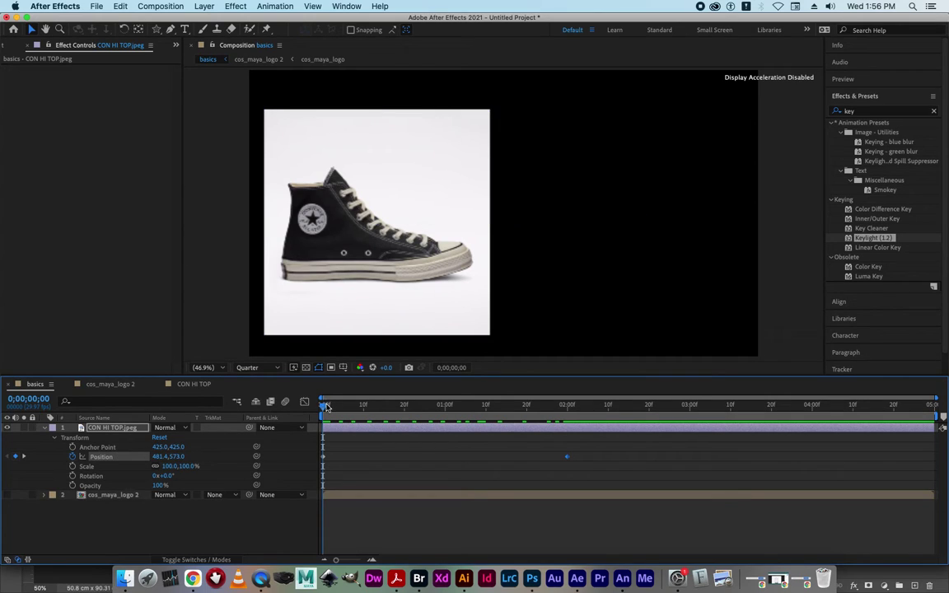
left_click(328, 407)
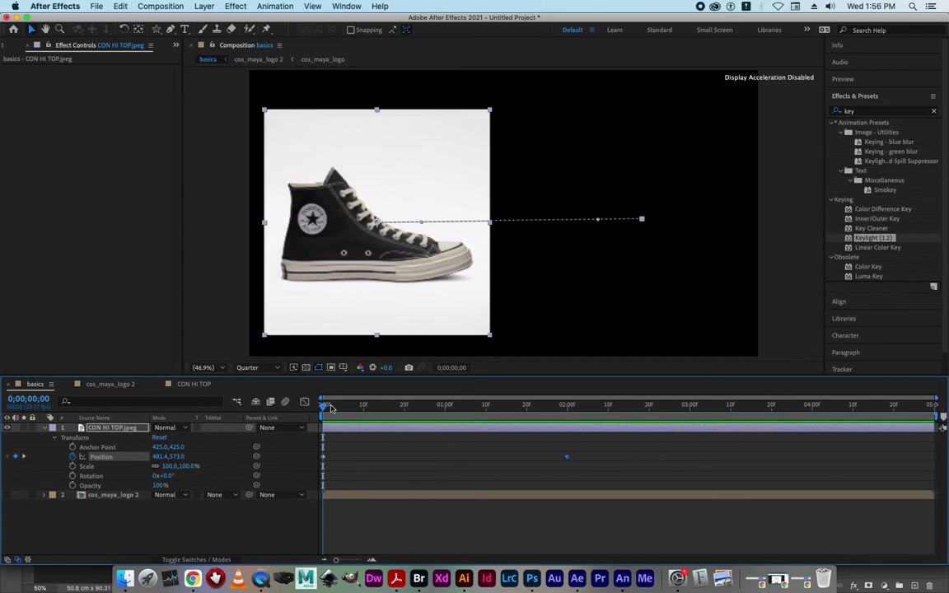
left_click(336, 408)
left_click(330, 406)
key("space")
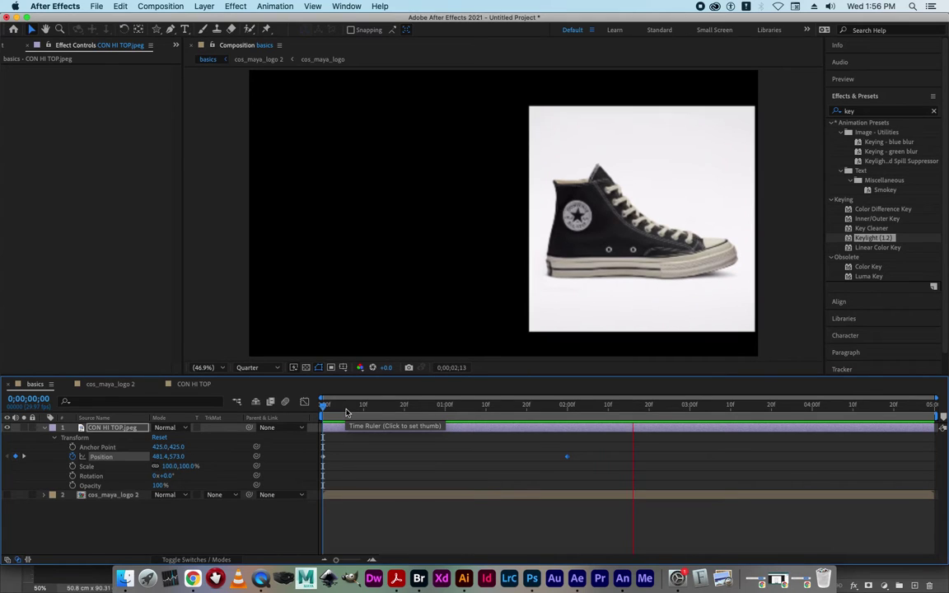
Stop the playback, return to the first frame, and collapse the CON HI TOP.jpeg layer's properties
key("space")
left_click(321, 405)
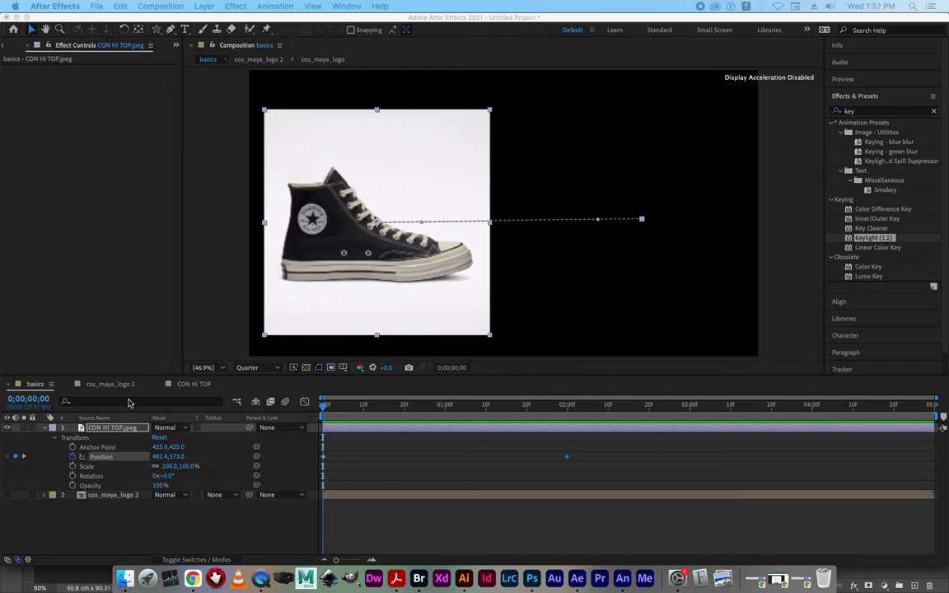
left_click(45, 429)
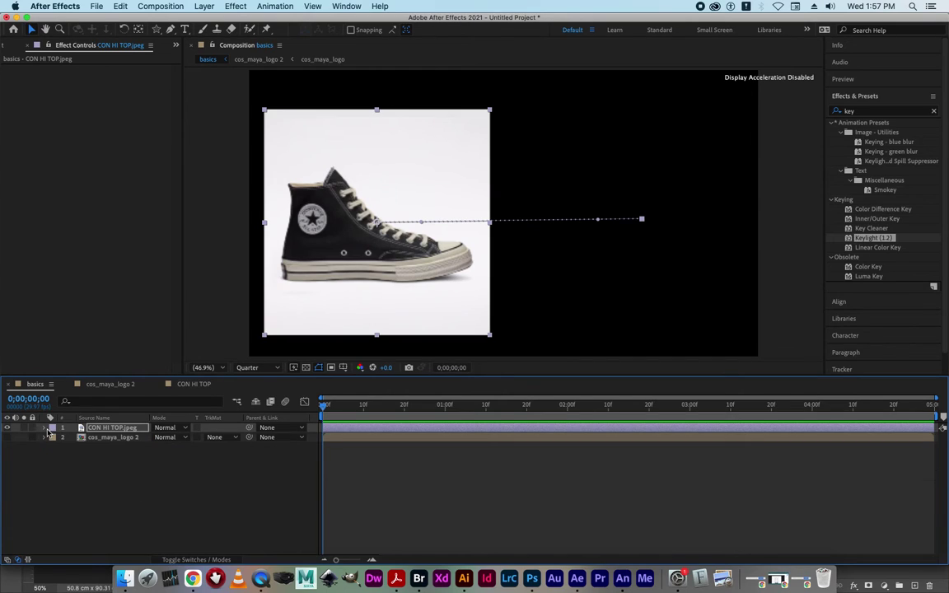
left_click(105, 451)
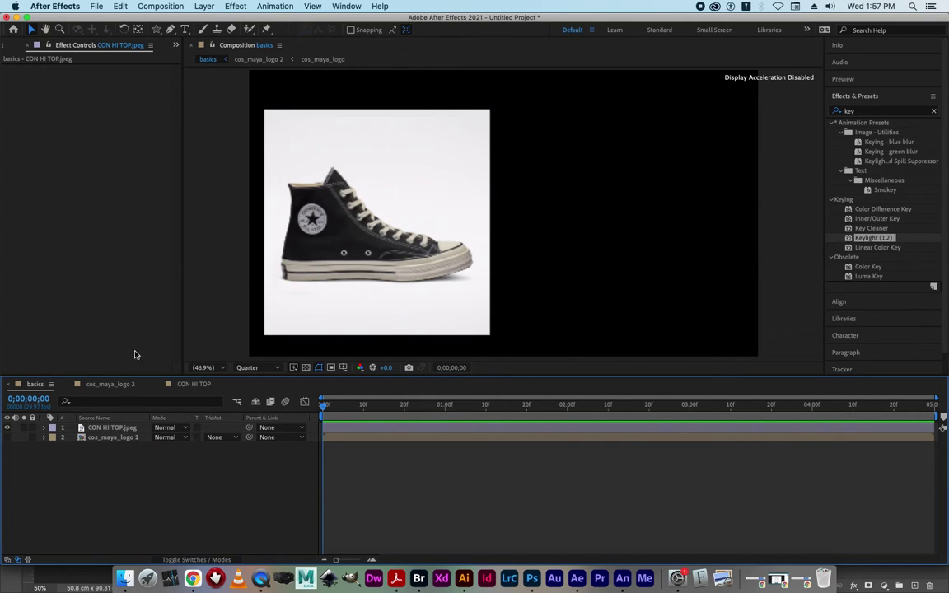
Create a 1920 x 1080 px solid layer in magenta, color D100BE
left_click(203, 6)
mouse_move(208, 20)
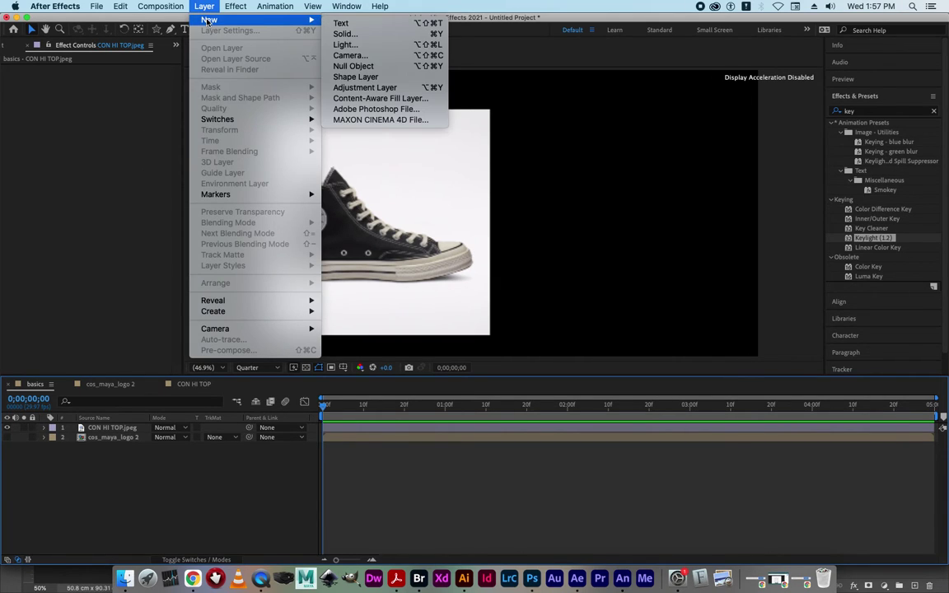
left_click(345, 34)
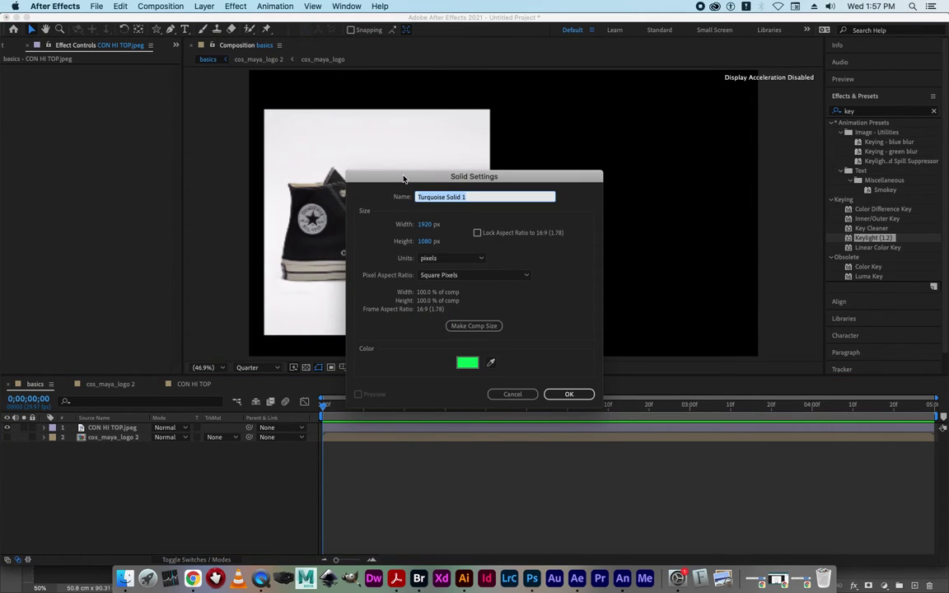
left_click_drag(403, 178, 378, 112)
left_click(443, 297)
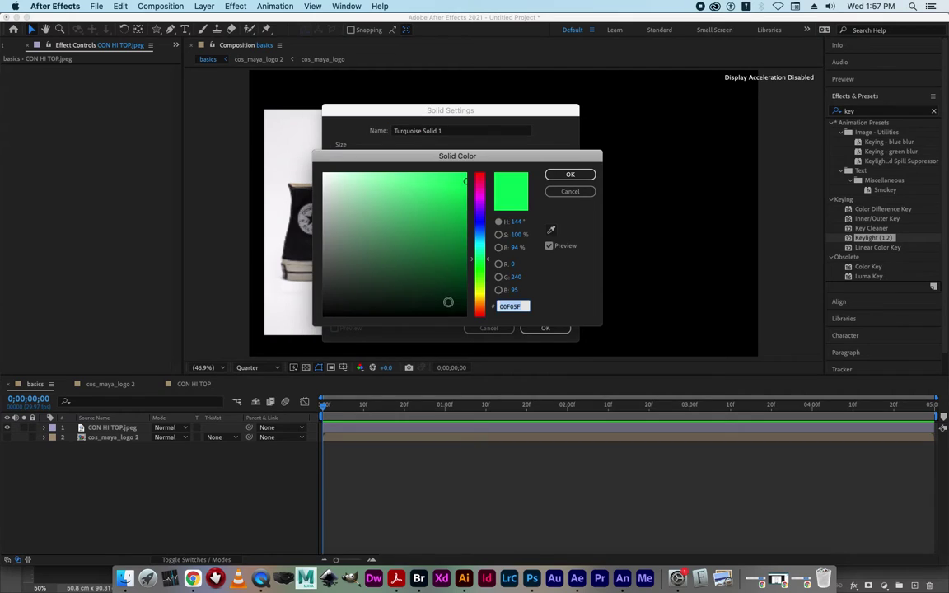
mouse_move(424, 222)
left_mouse_down()
mouse_move(461, 239)
mouse_move(464, 199)
mouse_move(482, 198)
left_mouse_up()
left_click(481, 194)
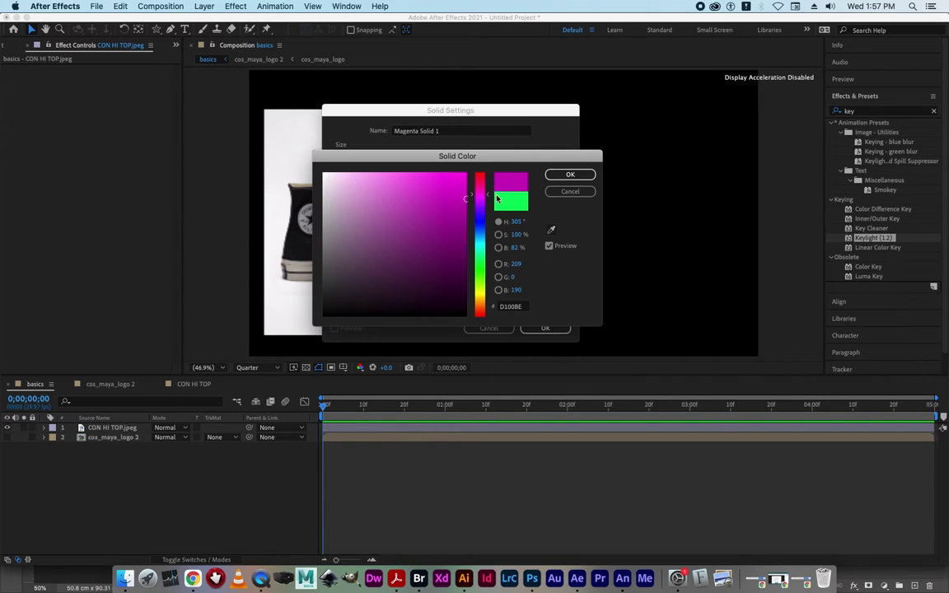
left_click(569, 174)
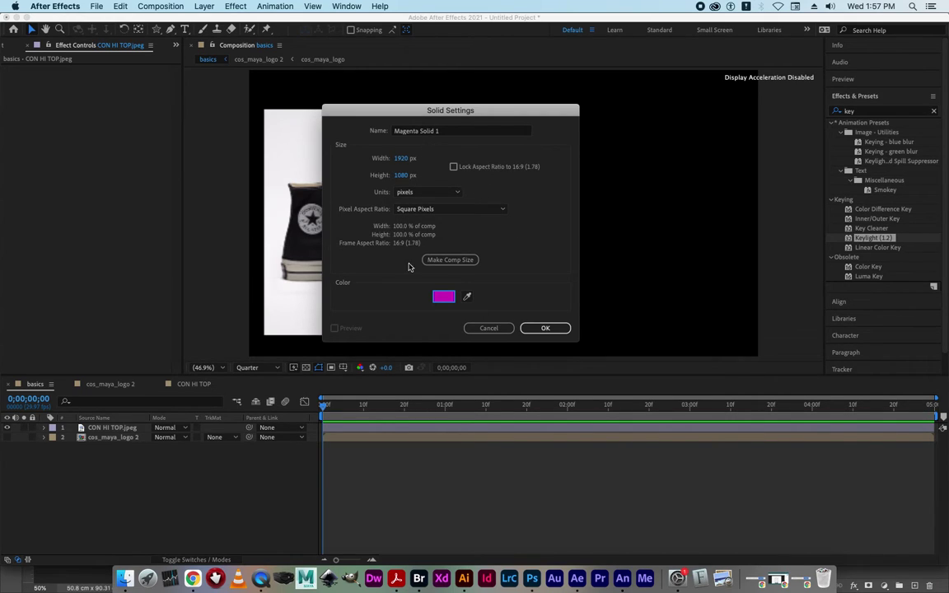
left_click(547, 328)
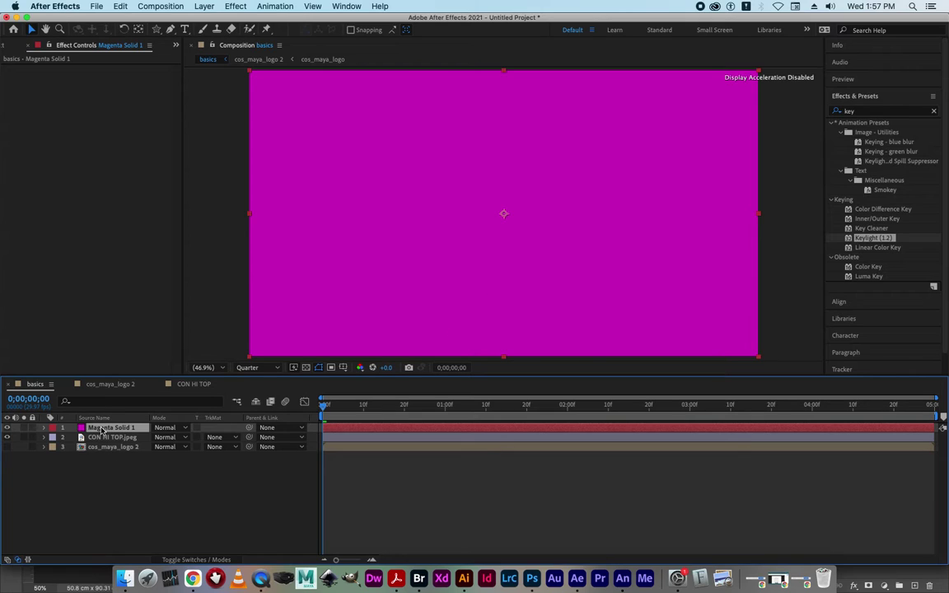
Move the magenta solid below the shoe and logo layers and lock it
left_click_drag(101, 429, 101, 456)
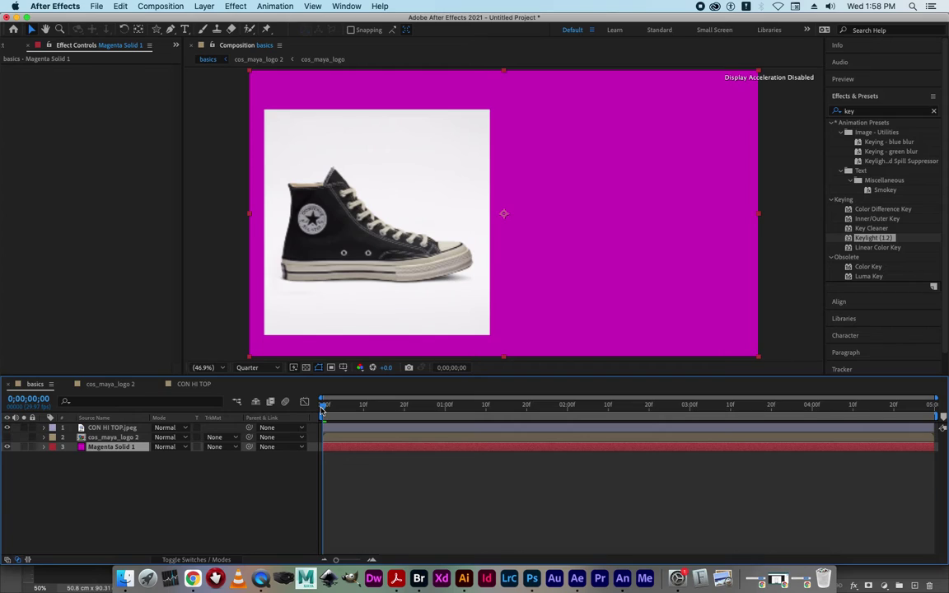
left_click(7, 438)
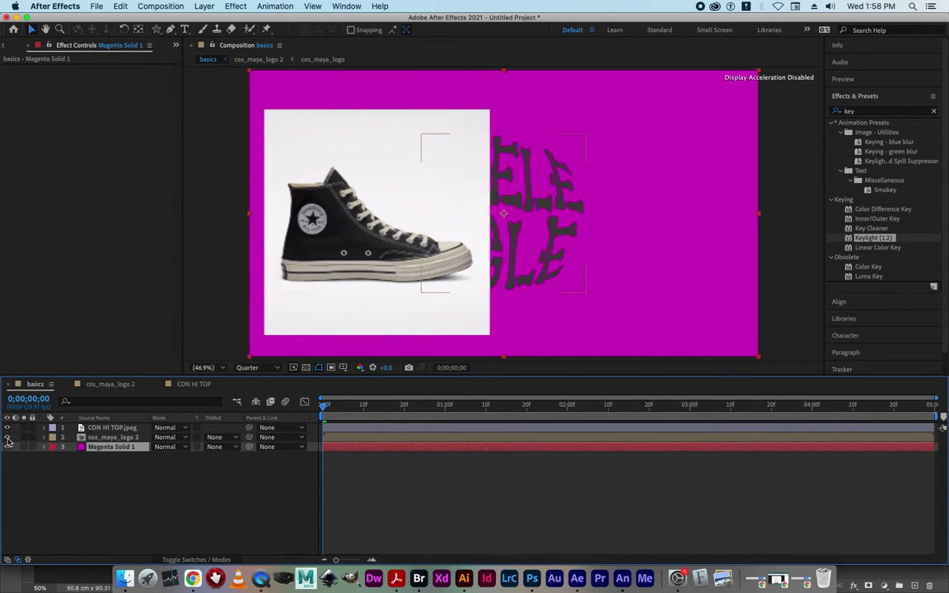
left_click(6, 438)
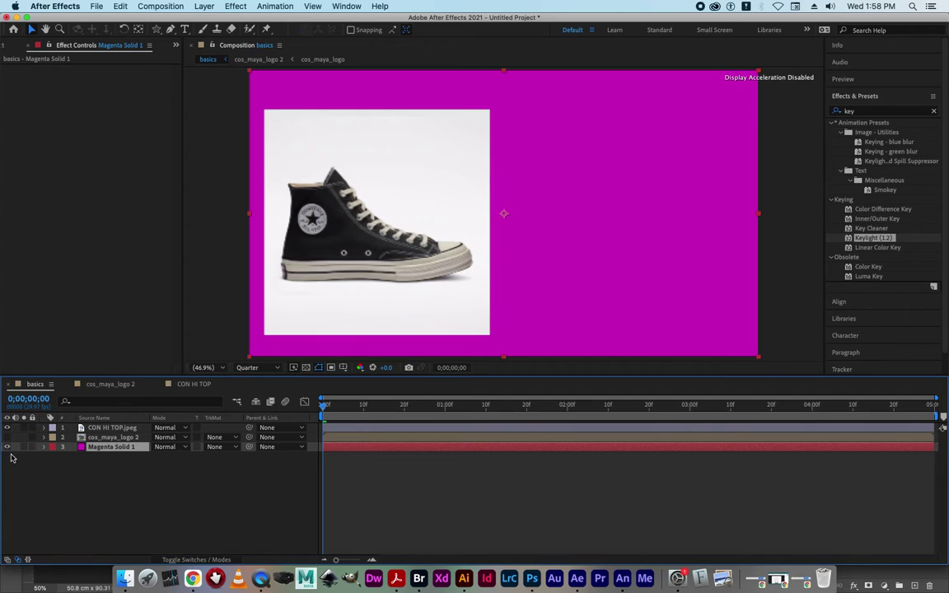
left_click(135, 469)
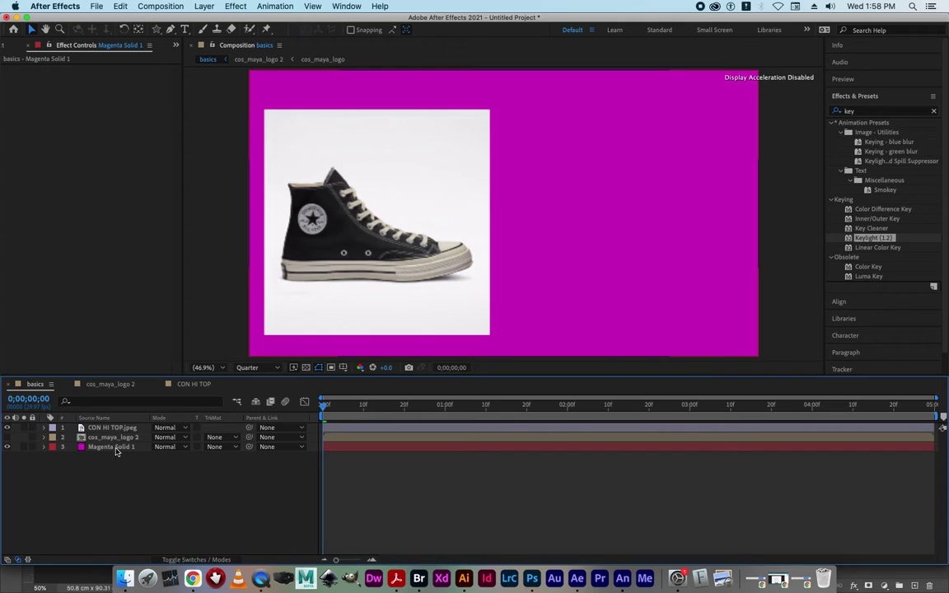
left_click(32, 446)
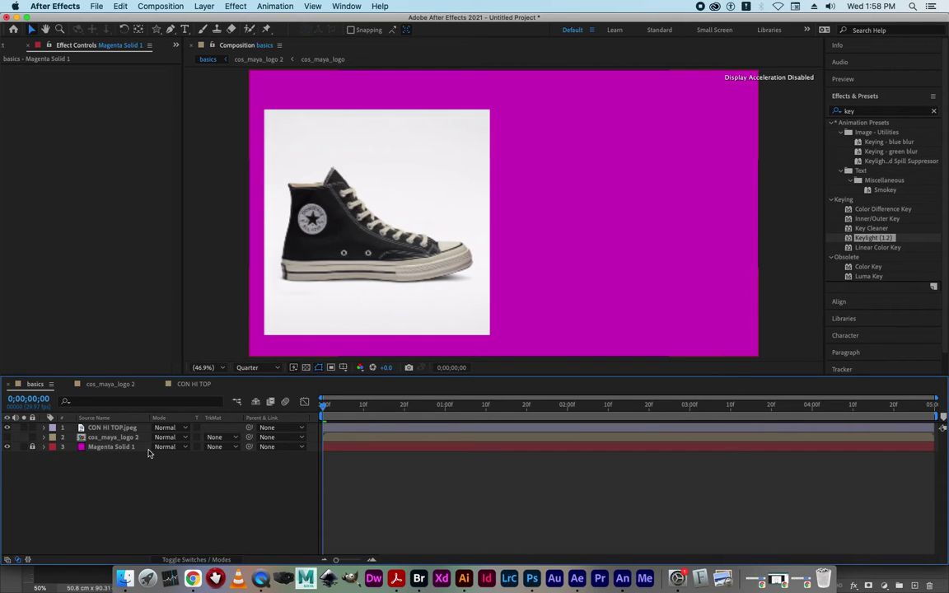
Expand the CON HI TOP.jpeg layer's Transform properties and scrub through its Position animation between 0;00 and 2;00
left_click(90, 429)
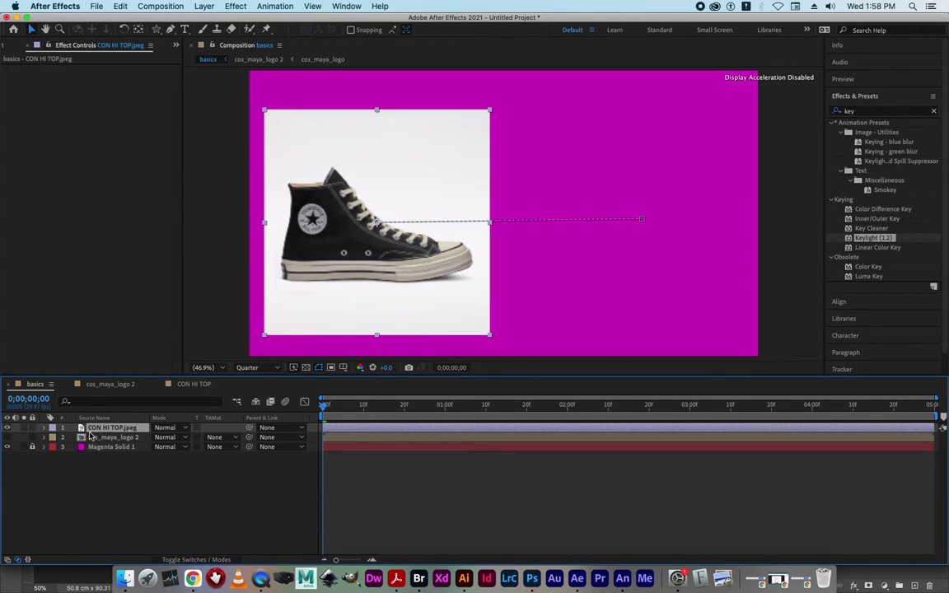
left_click(44, 428)
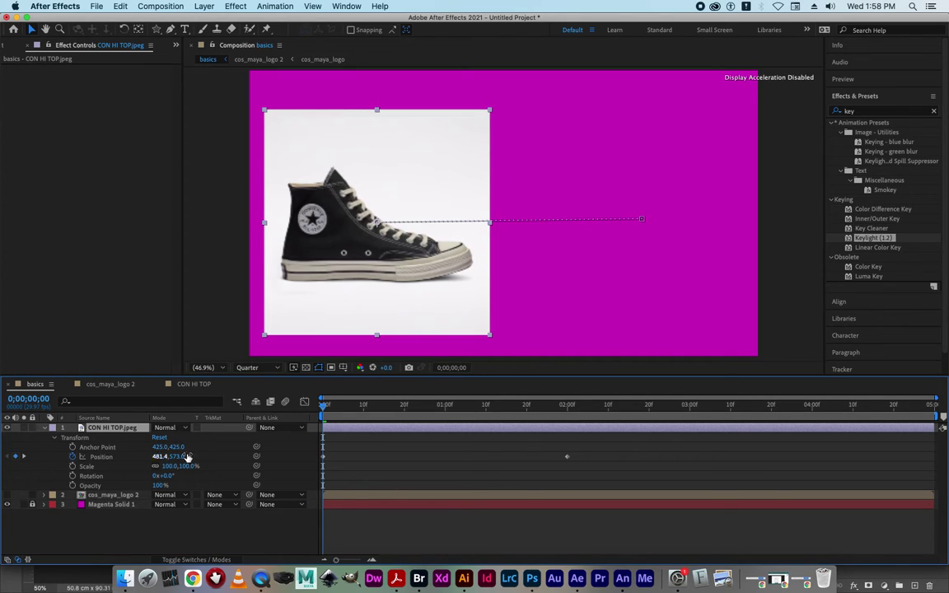
left_click(330, 405)
mouse_move(329, 405)
left_mouse_down()
mouse_move(349, 403)
mouse_move(323, 412)
left_mouse_up()
left_click_drag(367, 406, 567, 419)
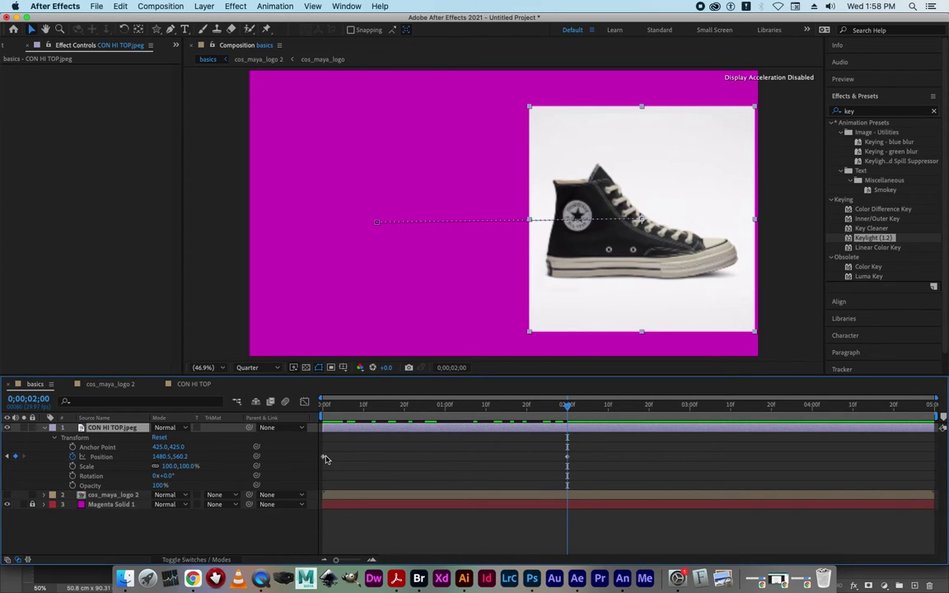
mouse_move(324, 461)
left_click_drag(570, 409, 449, 417)
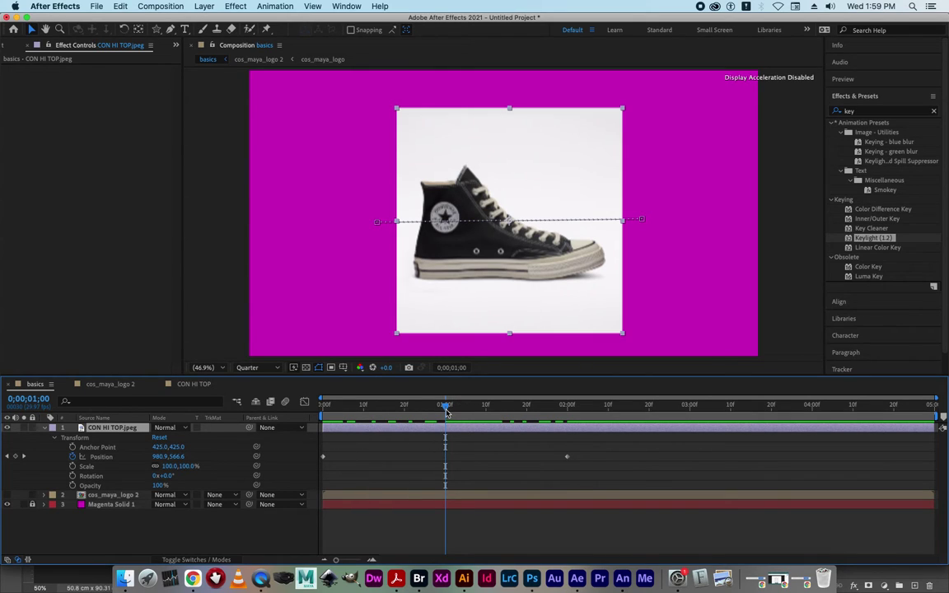
left_click_drag(446, 408, 489, 426)
Move the shoe's second Position keyframe from 2;00 to 0;11 and play the faster movement from the first frame
left_click(567, 456)
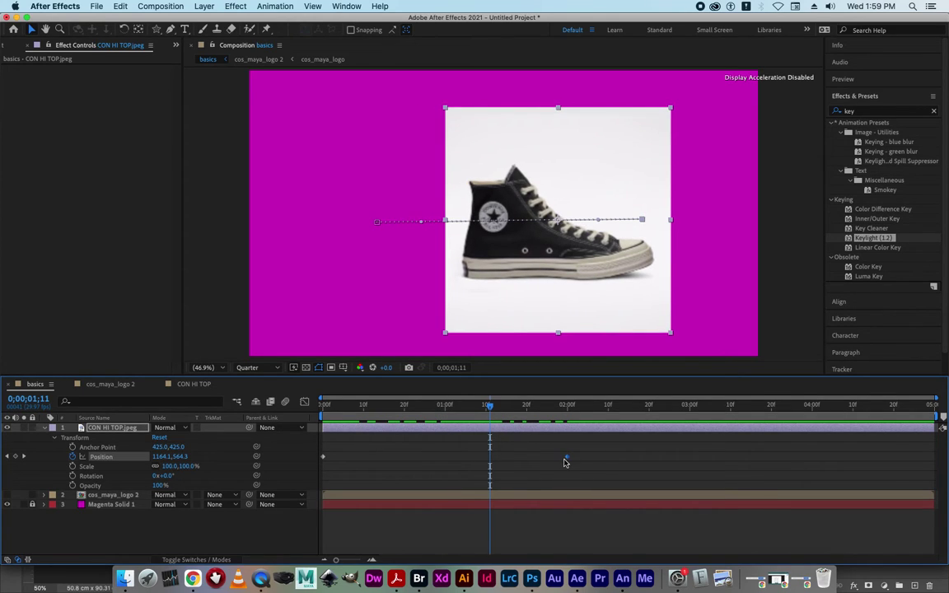
left_click_drag(567, 462, 366, 457)
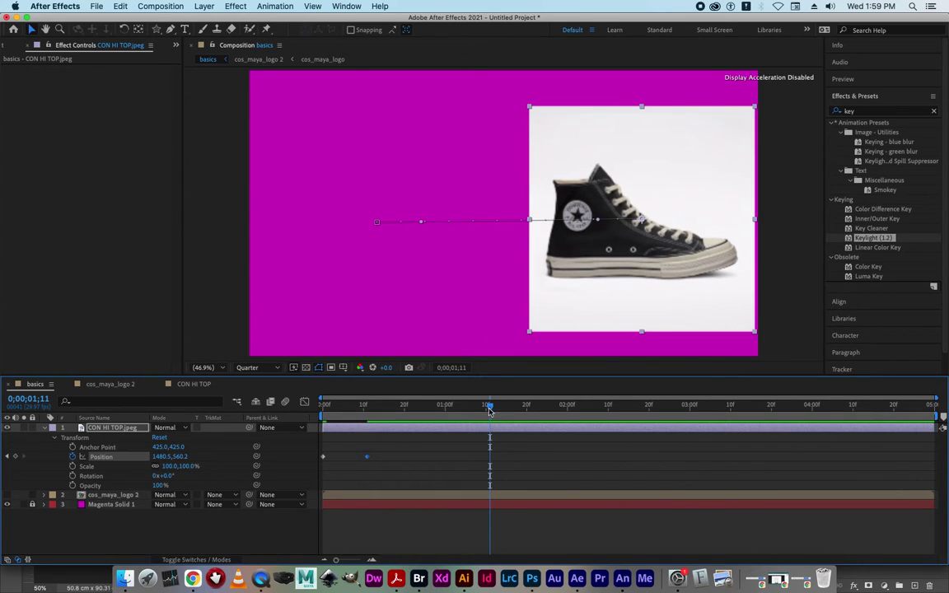
left_click_drag(350, 406, 318, 407)
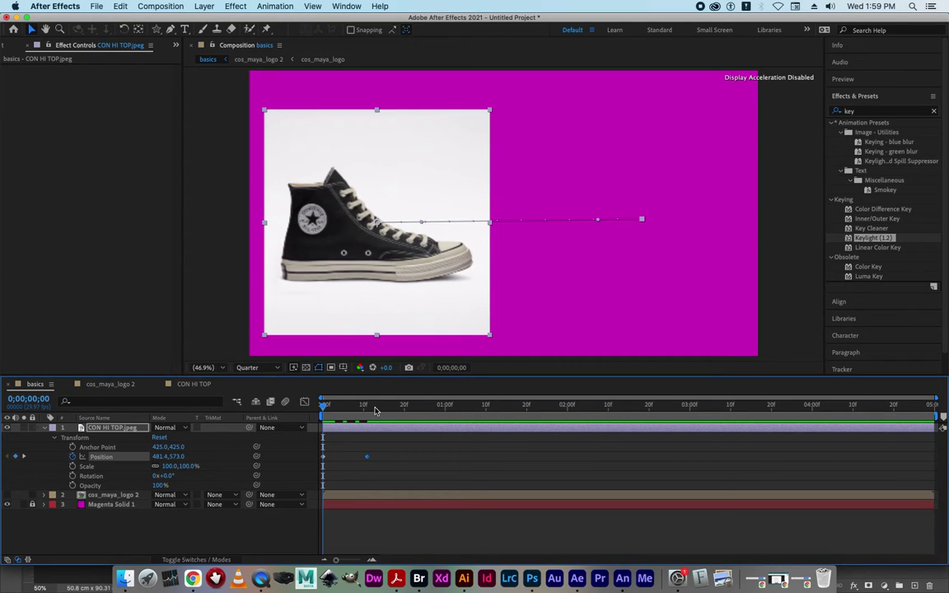
key("super+shift+h")
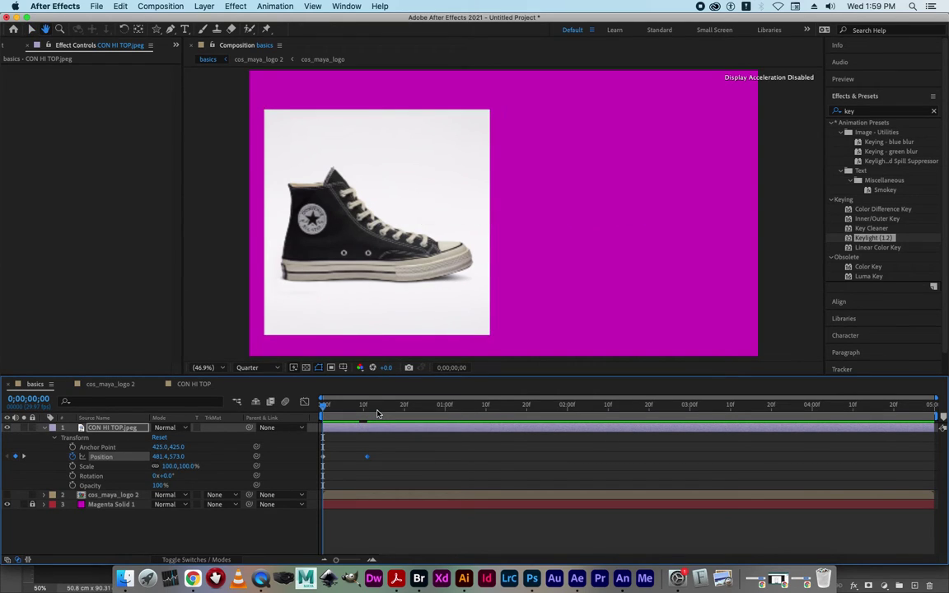
key("space")
key("space")
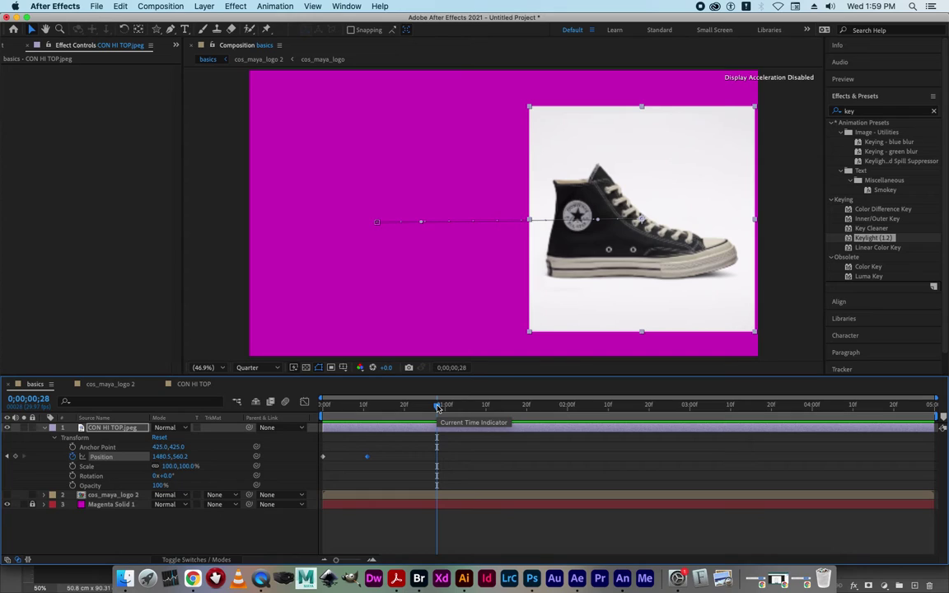
Add a Scale keyframe to the shoe layer at 0;00 and set its scale to 44%
left_click_drag(437, 407, 307, 418)
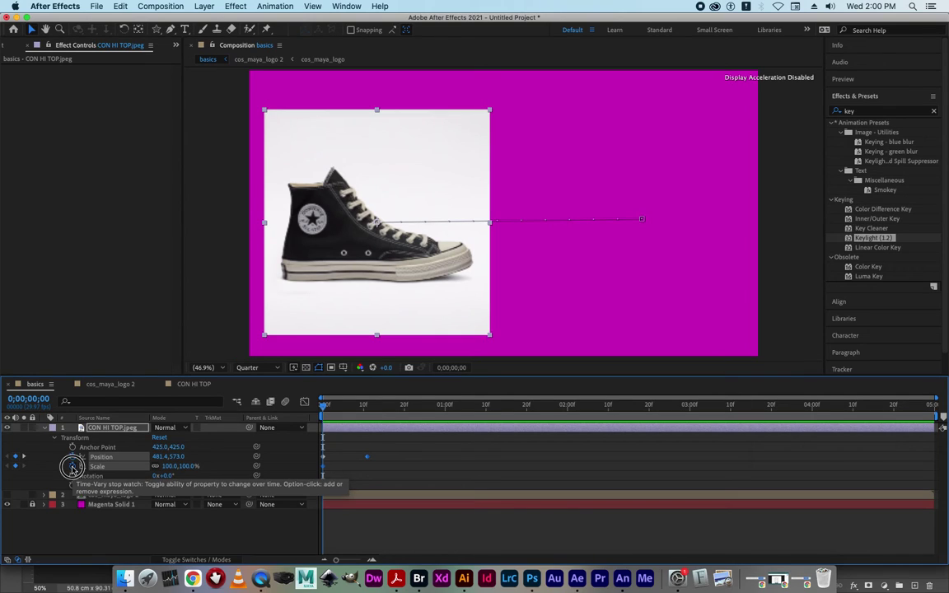
left_click(73, 467)
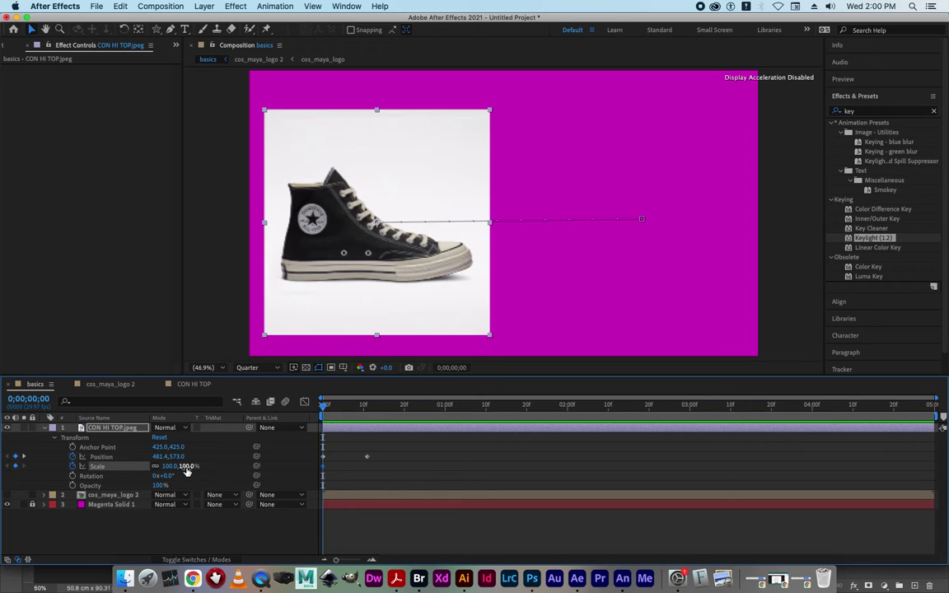
left_click_drag(187, 467, 158, 471)
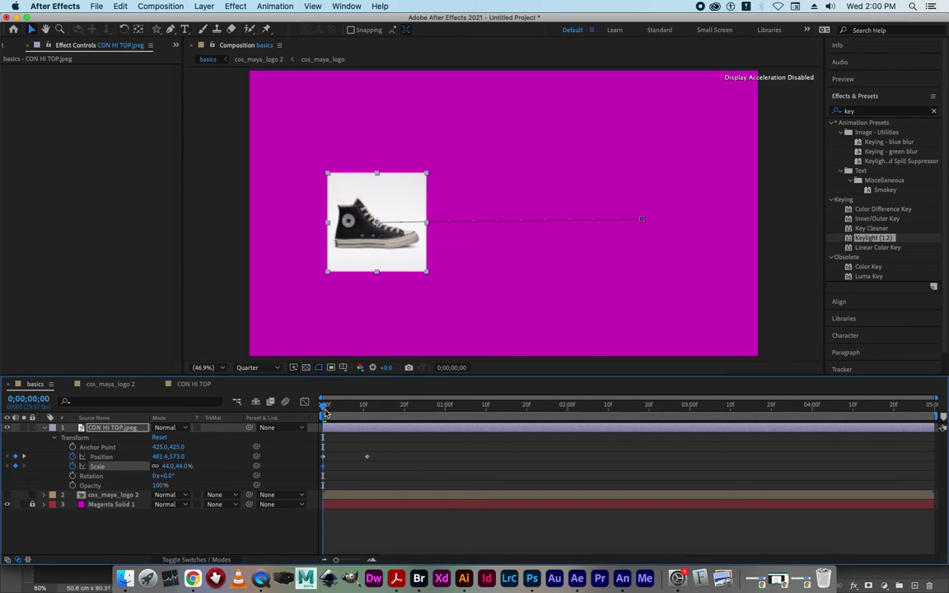
Scale the shoe up to about 98% at the 0;11 Position keyframe and scrub through the growth
left_click_drag(326, 406, 362, 409)
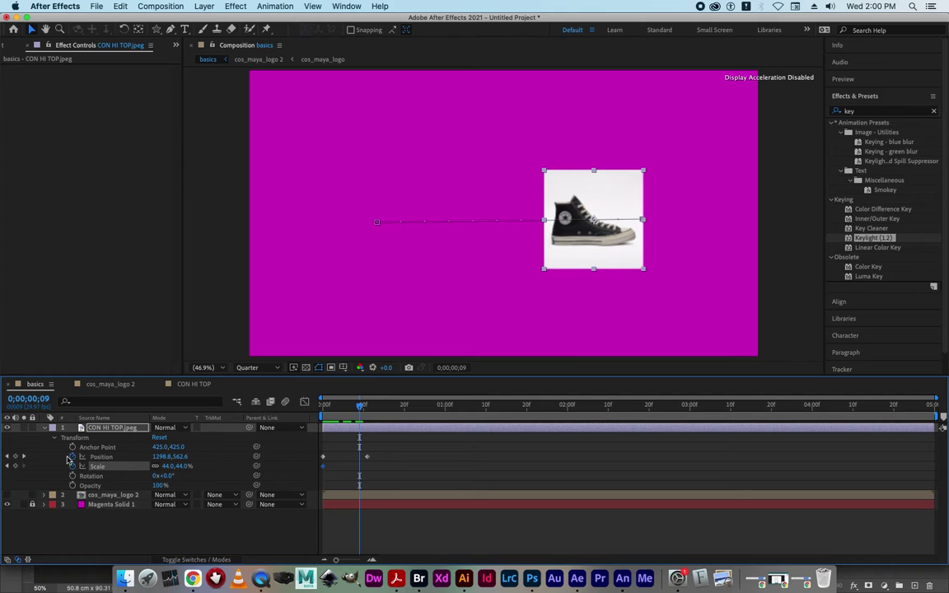
left_click(23, 459)
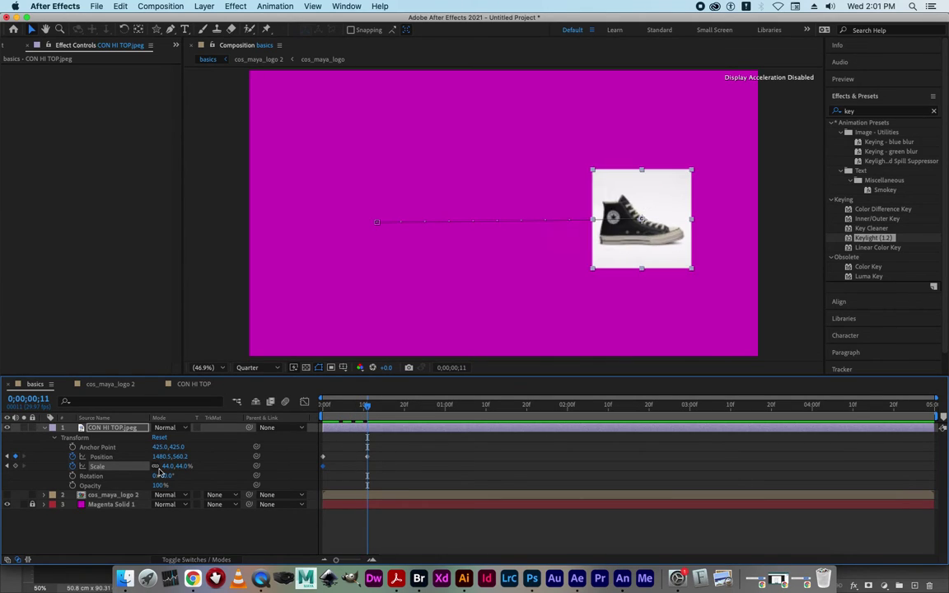
left_click_drag(181, 467, 208, 467)
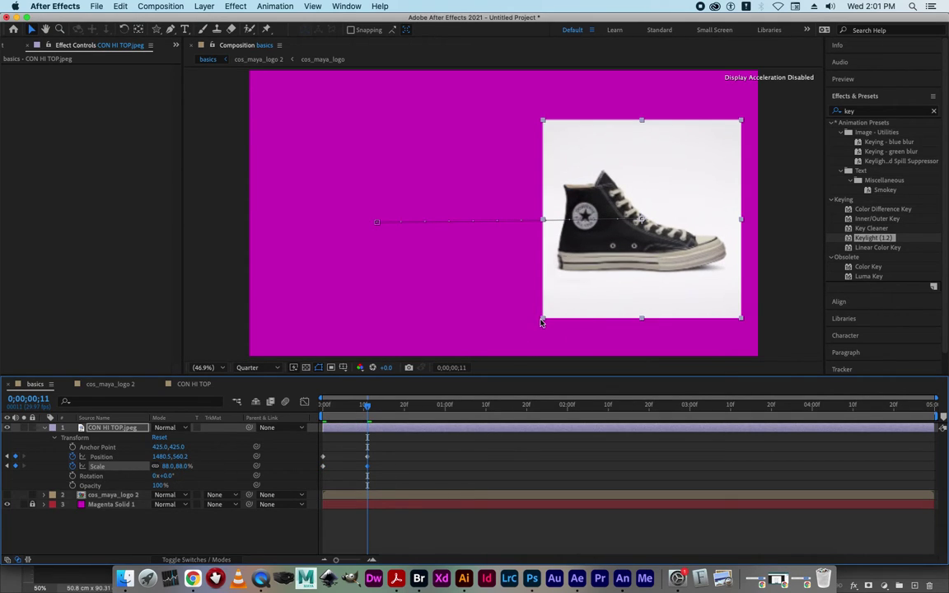
left_click_drag(541, 322, 532, 331)
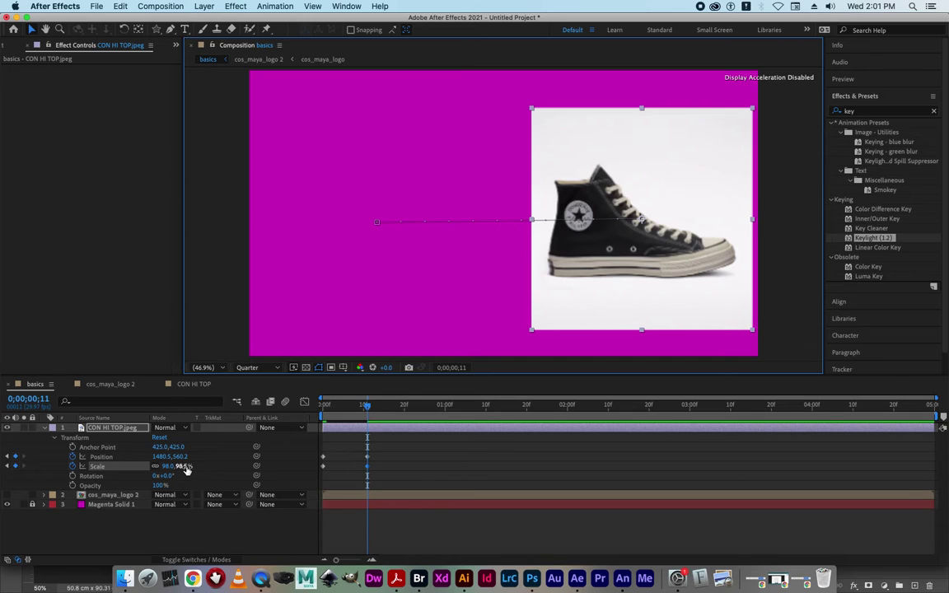
left_click(365, 406)
left_click_drag(366, 406, 321, 413)
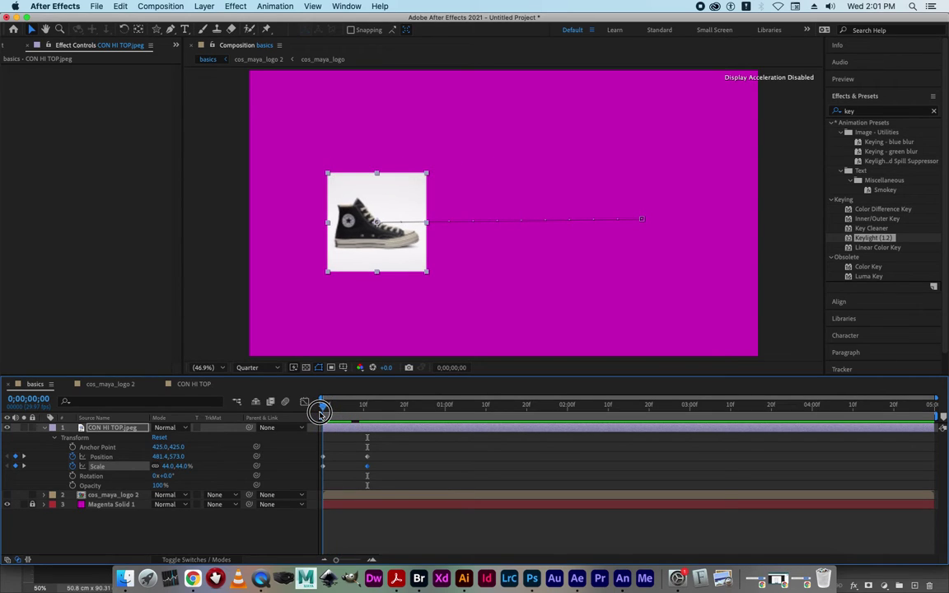
left_click_drag(320, 413, 371, 414)
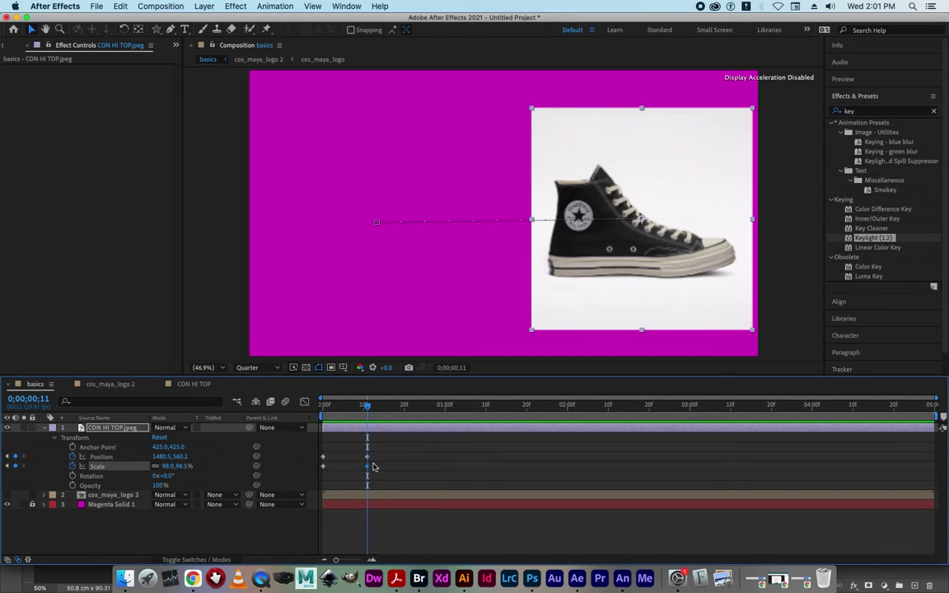
Move the shoe's second Scale keyframe to 1;08 and scrub through the new timing back to the first frame
left_click_drag(367, 467, 476, 466)
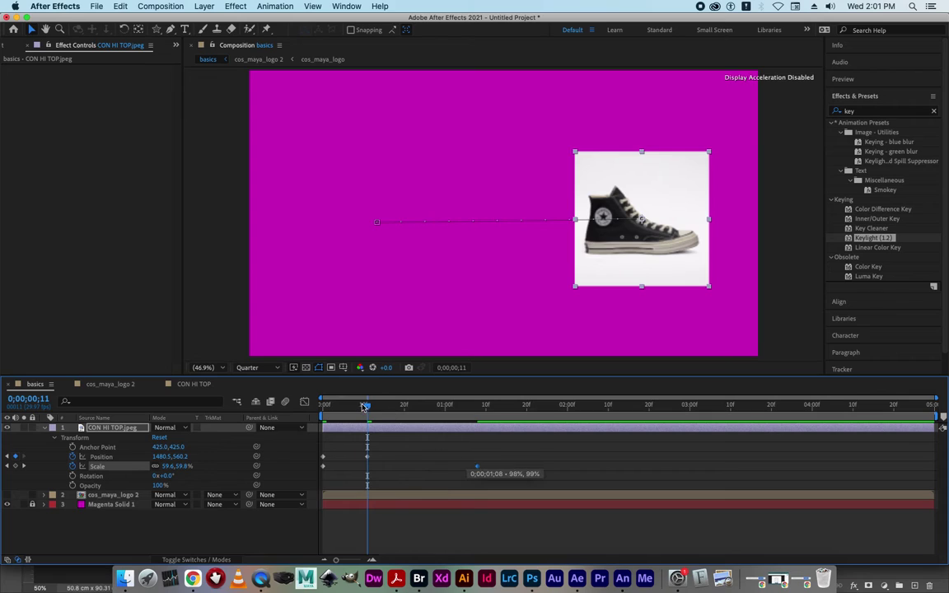
left_click_drag(367, 409, 478, 409)
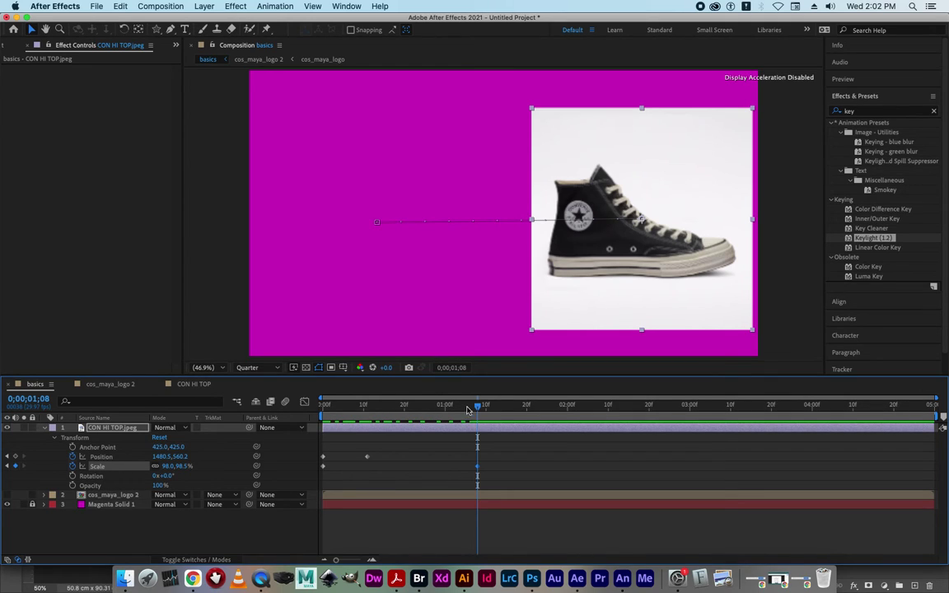
left_click_drag(435, 411, 322, 424)
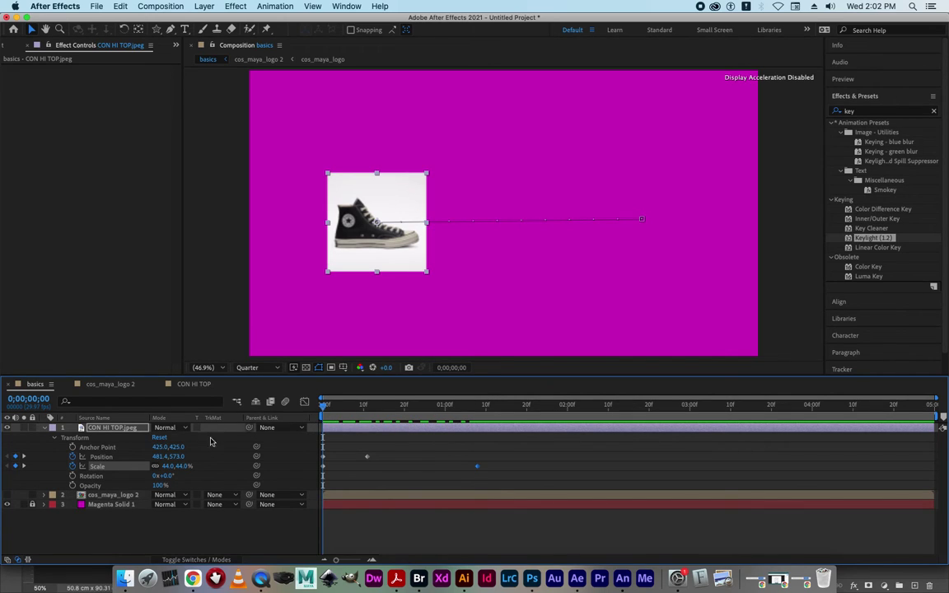
Keyframe the shoe layer's Rotation from 0° at 0;00 to 45° at 2;00 and scrub back through the turn
left_click(72, 476)
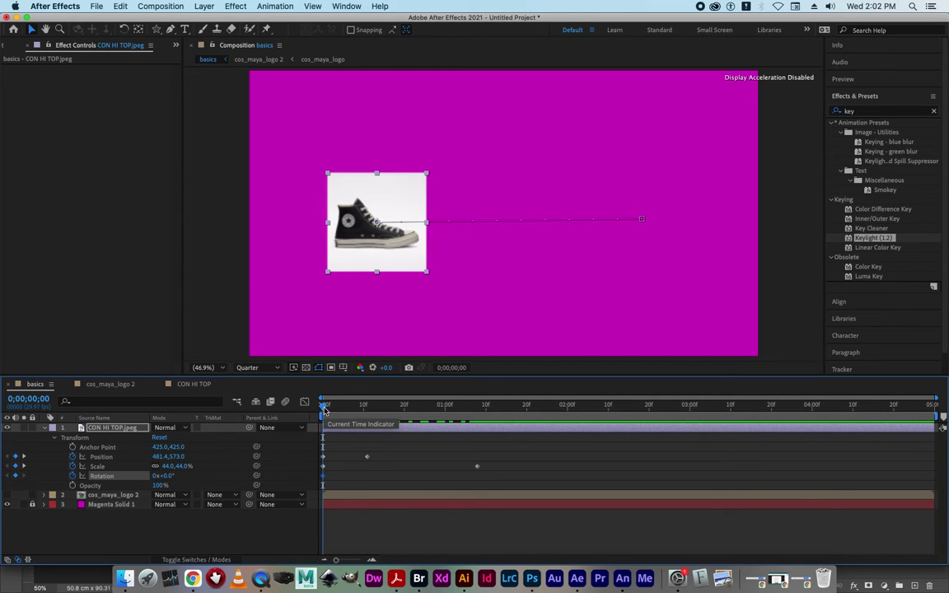
left_click_drag(325, 409, 428, 410)
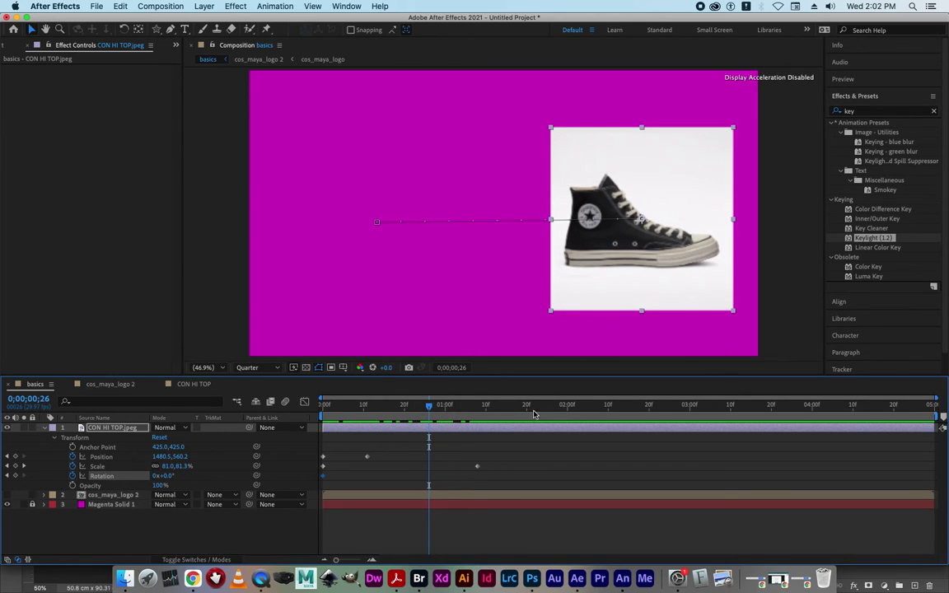
left_click(41, 401)
type("2;0")
type("00")
key("Return")
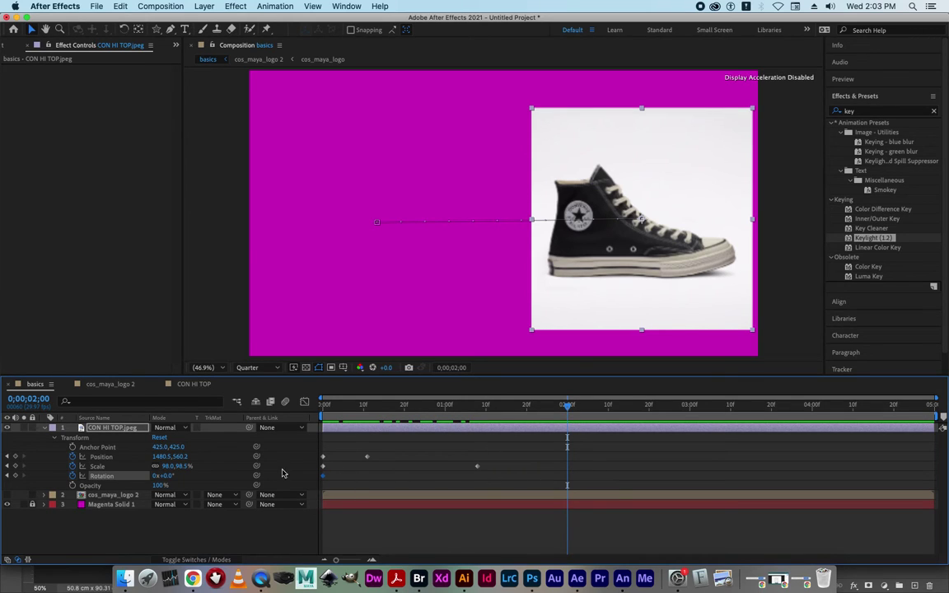
mouse_move(163, 478)
left_mouse_down()
mouse_move(190, 476)
mouse_move(174, 478)
left_mouse_up()
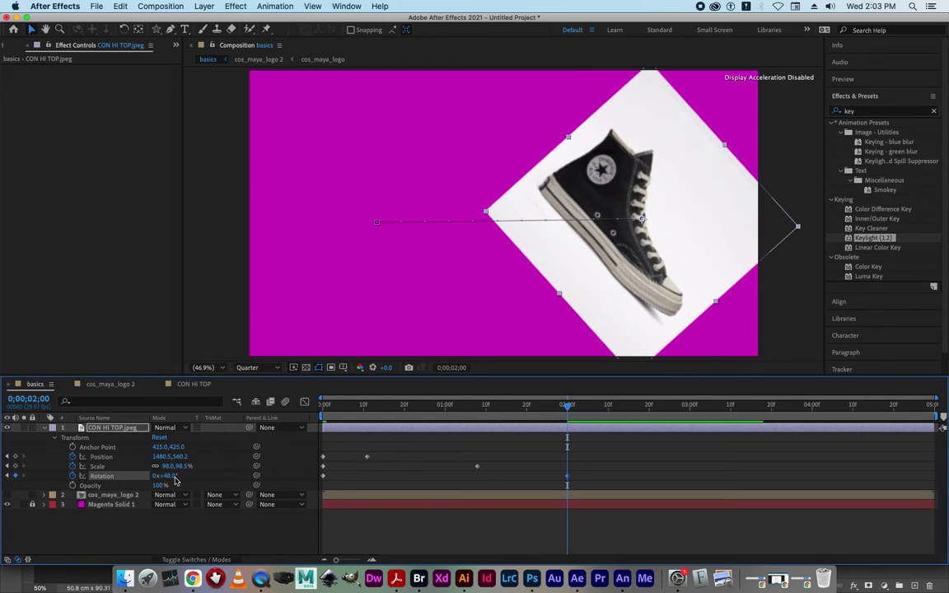
left_click(167, 476)
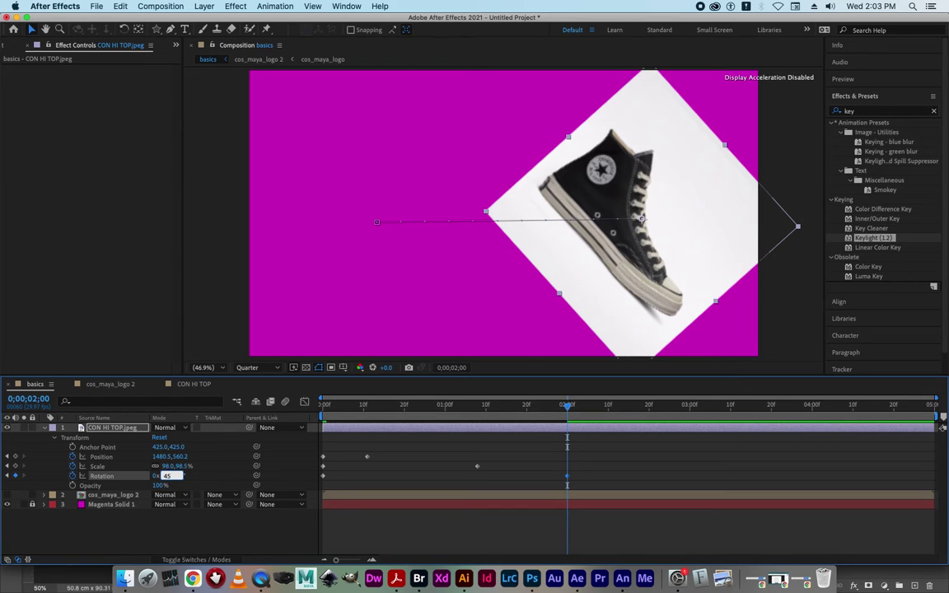
type("45")
key("Return")
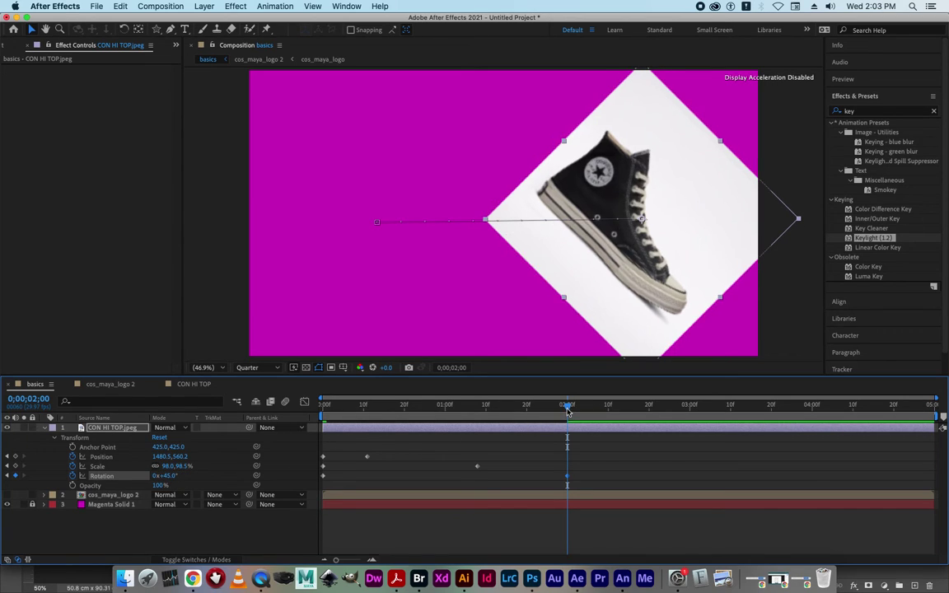
left_click_drag(566, 407, 461, 413)
left_click_drag(430, 414, 310, 425)
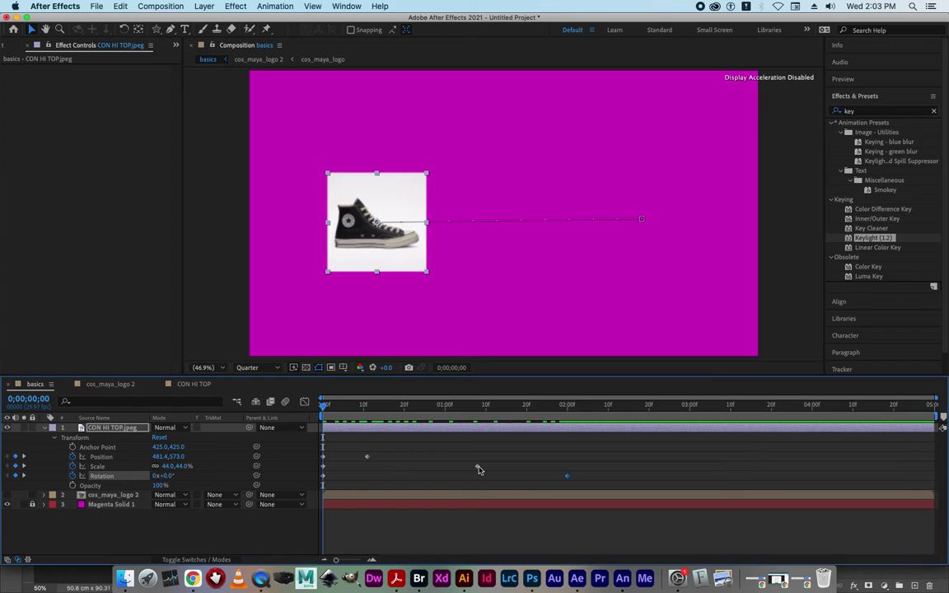
Move the shoe's second Scale and Position keyframes to 2;00 and play the synchronized animation from the first frame
left_click_drag(478, 467, 561, 471)
left_click_drag(368, 457, 566, 458)
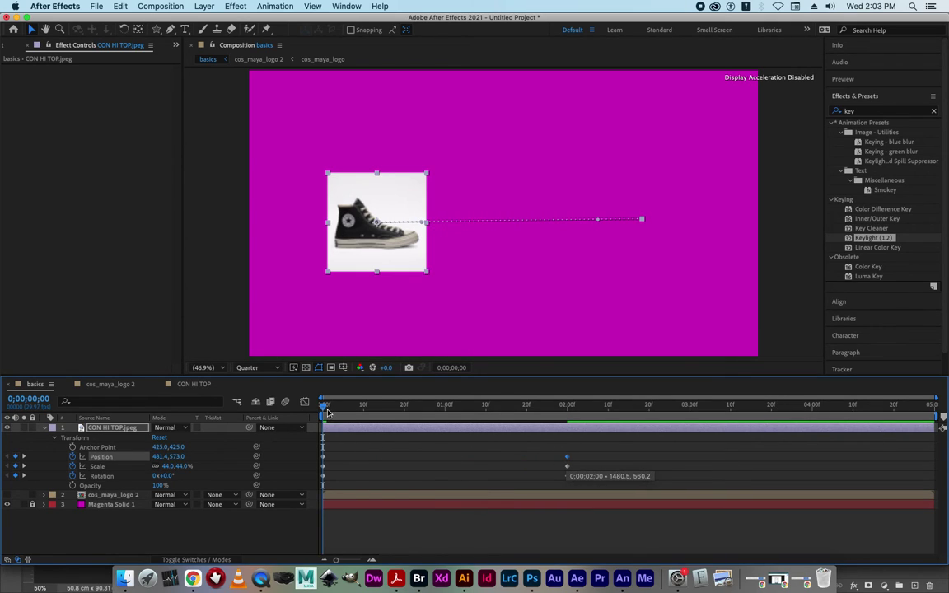
left_click(327, 410)
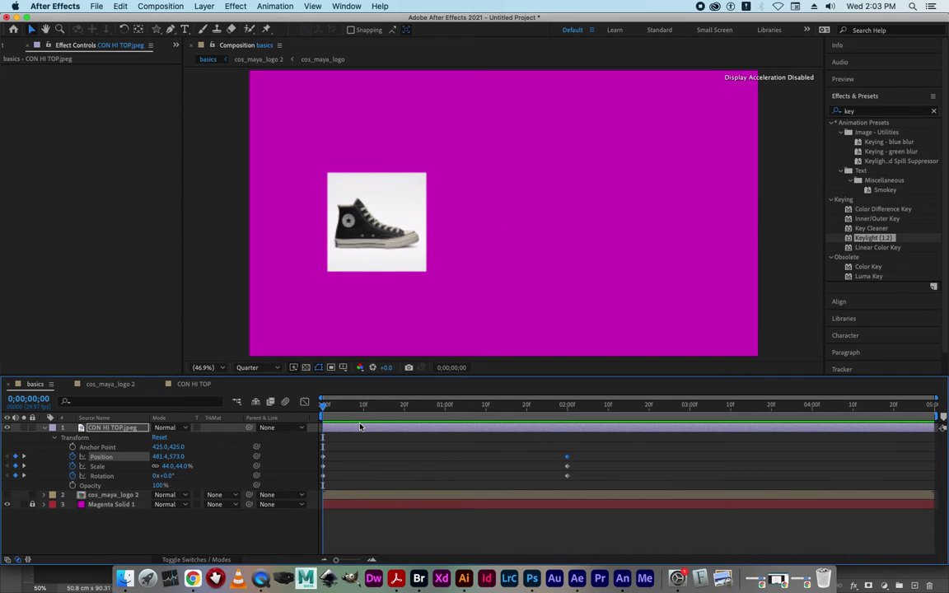
key("space")
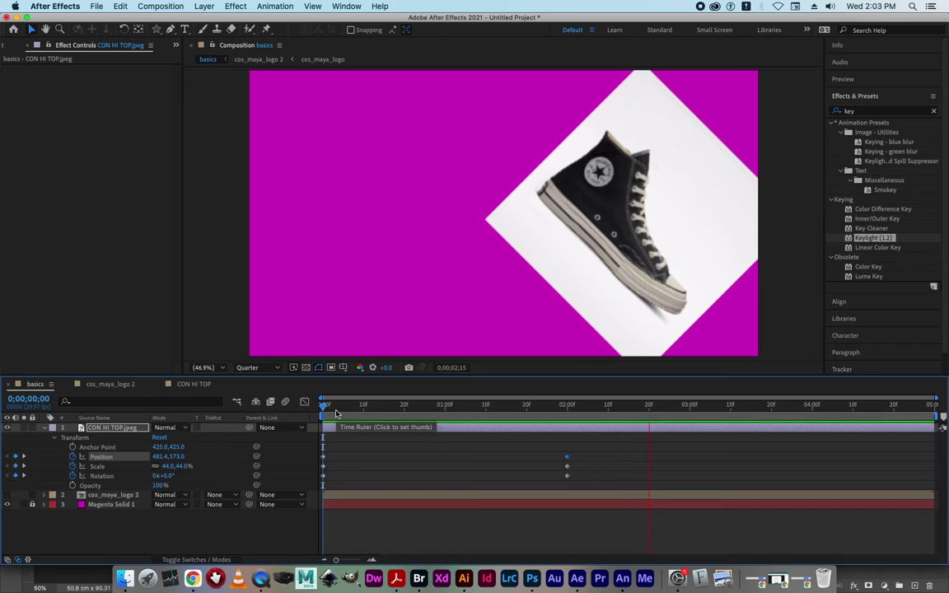
key("space")
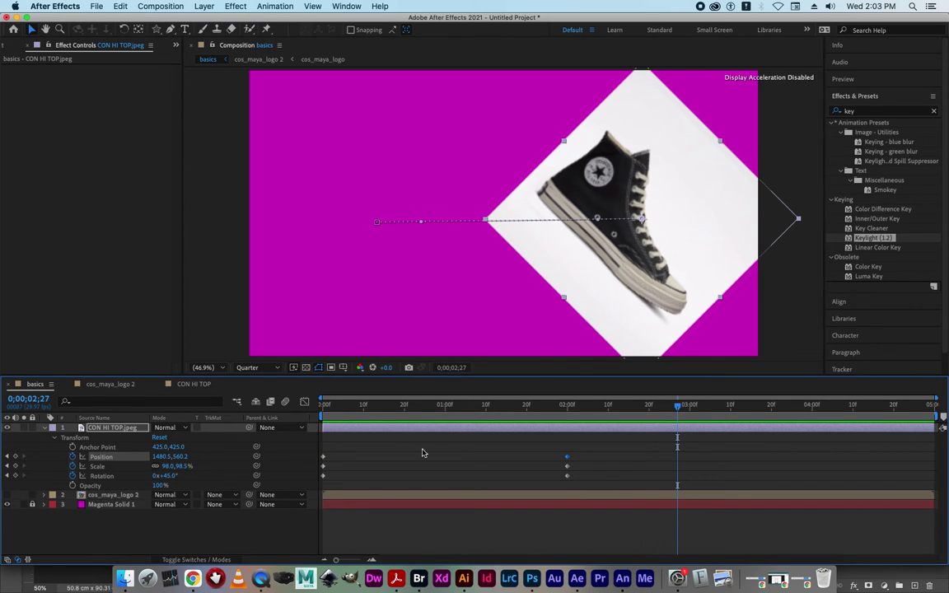
left_click_drag(674, 415, 297, 423)
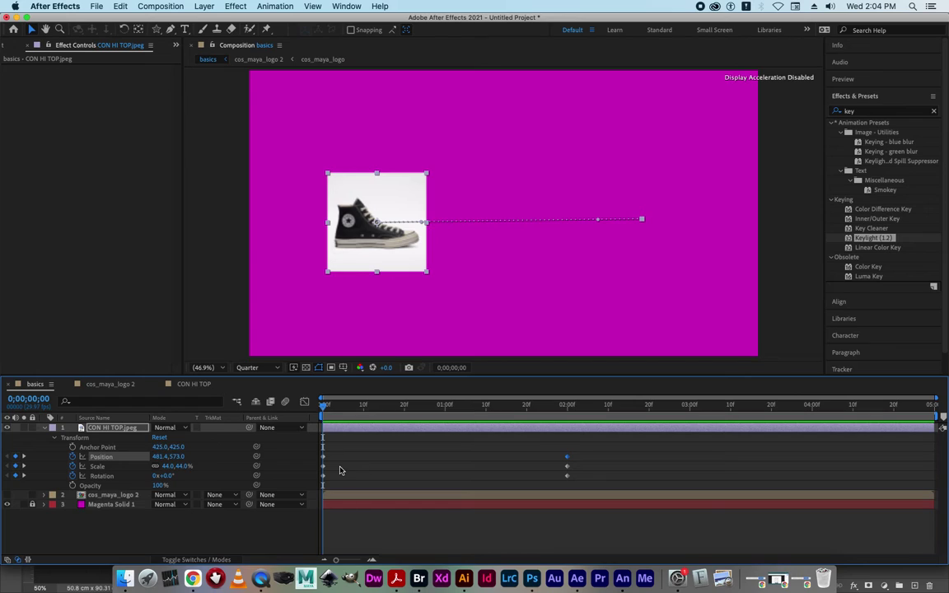
Add an Opacity keyframe to the shoe layer at 0;00 and set its opacity to 0%
left_click(73, 486)
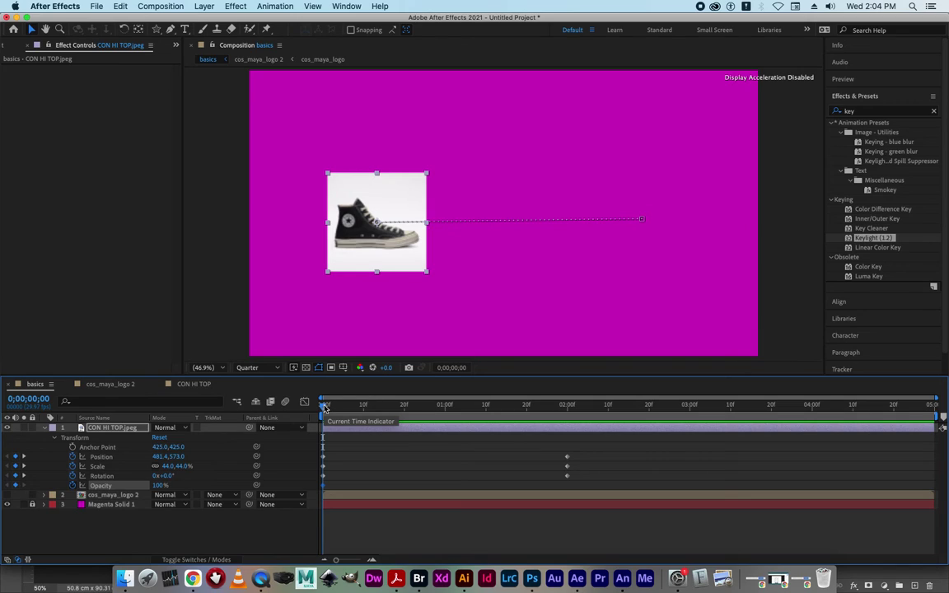
left_click(162, 486)
type("0")
key("Return")
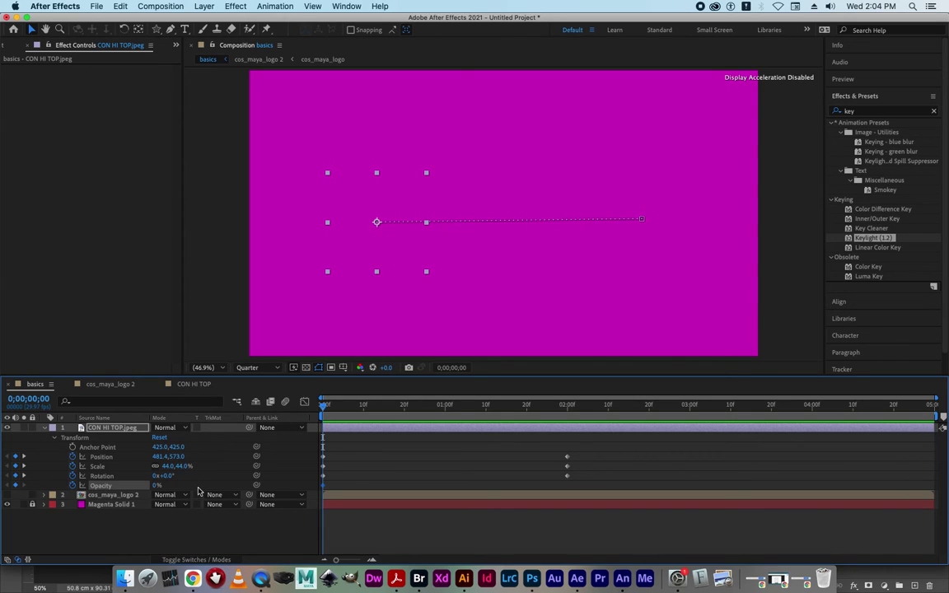
Set the shoe's Opacity to 100% at the 2;00 keyframes and play the fade-in from the first frame
left_click_drag(326, 405, 379, 405)
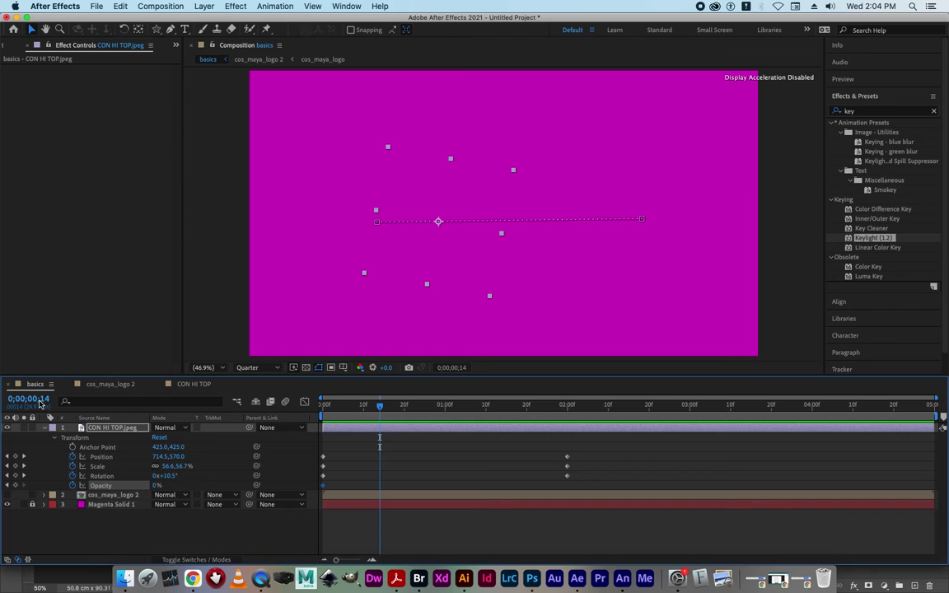
left_click(24, 467)
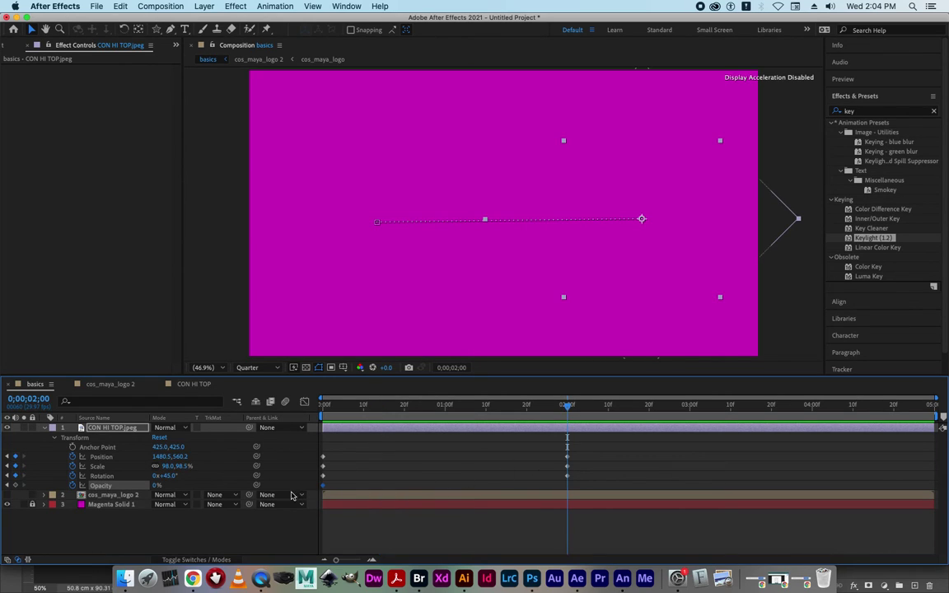
left_click(154, 491)
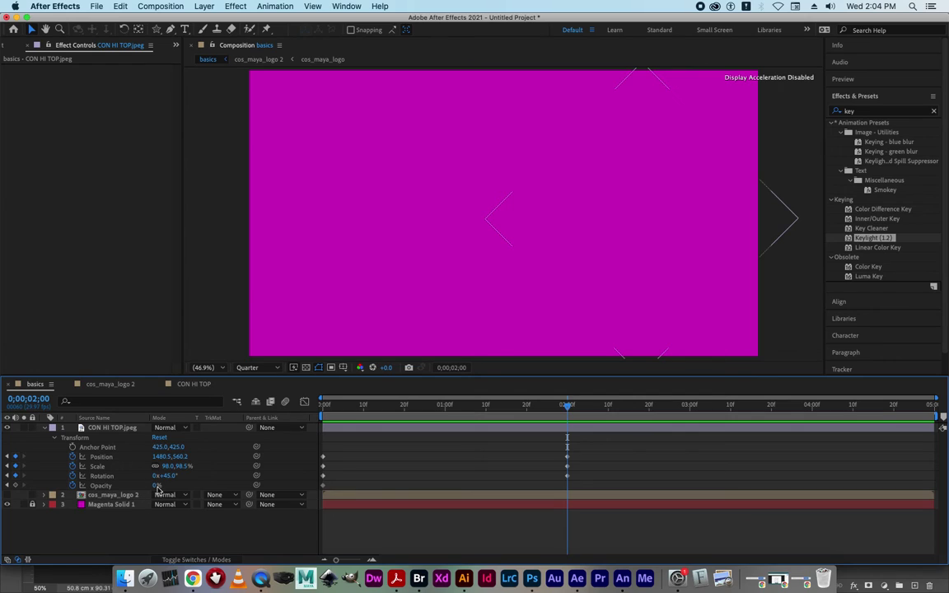
left_click(156, 486)
key("Return")
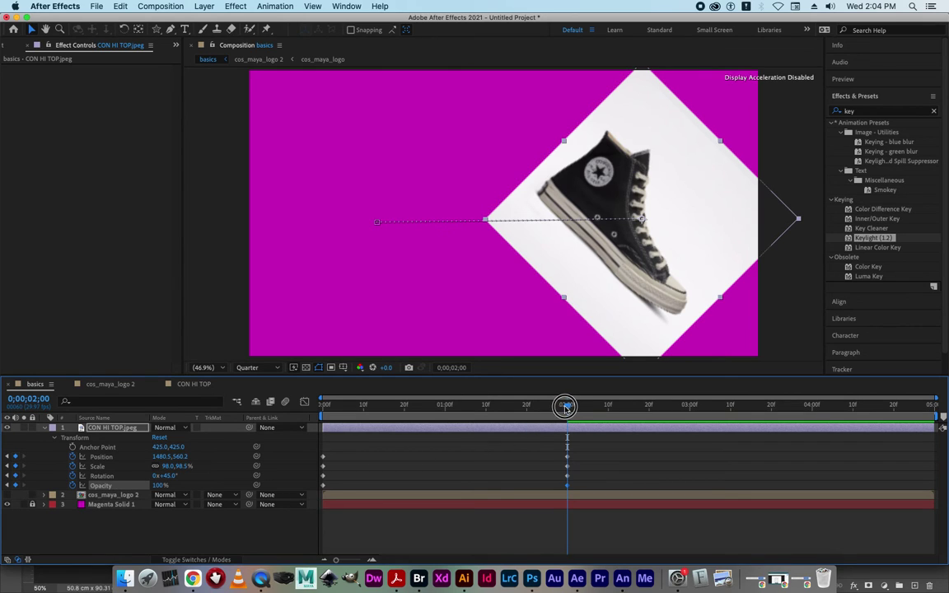
left_click_drag(566, 406, 310, 448)
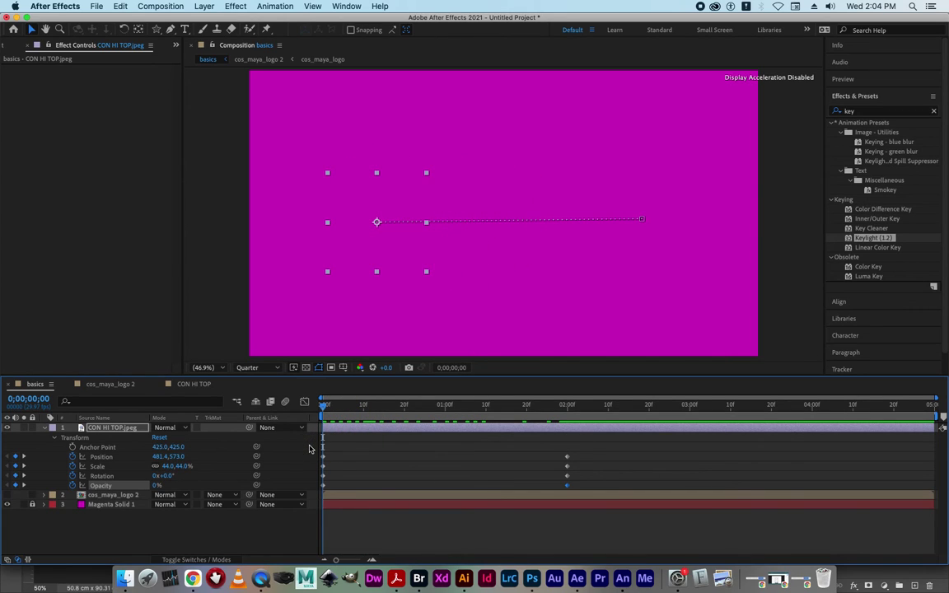
key("space")
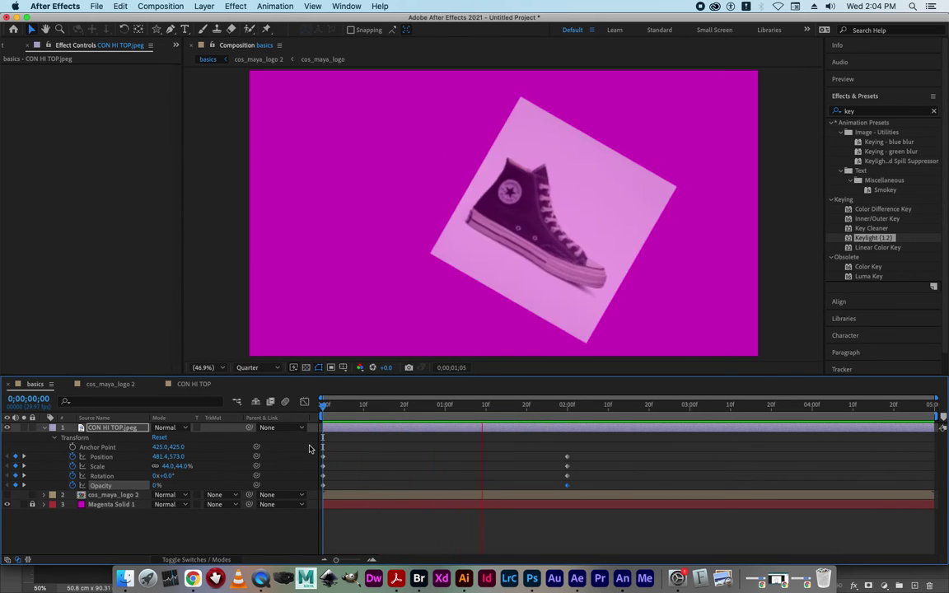
key("space")
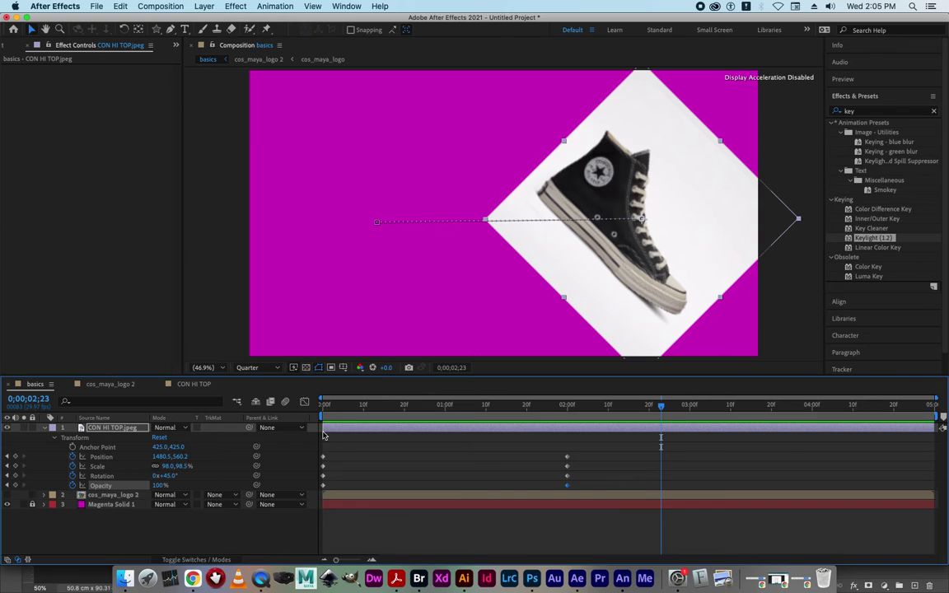
left_click_drag(659, 405, 309, 437)
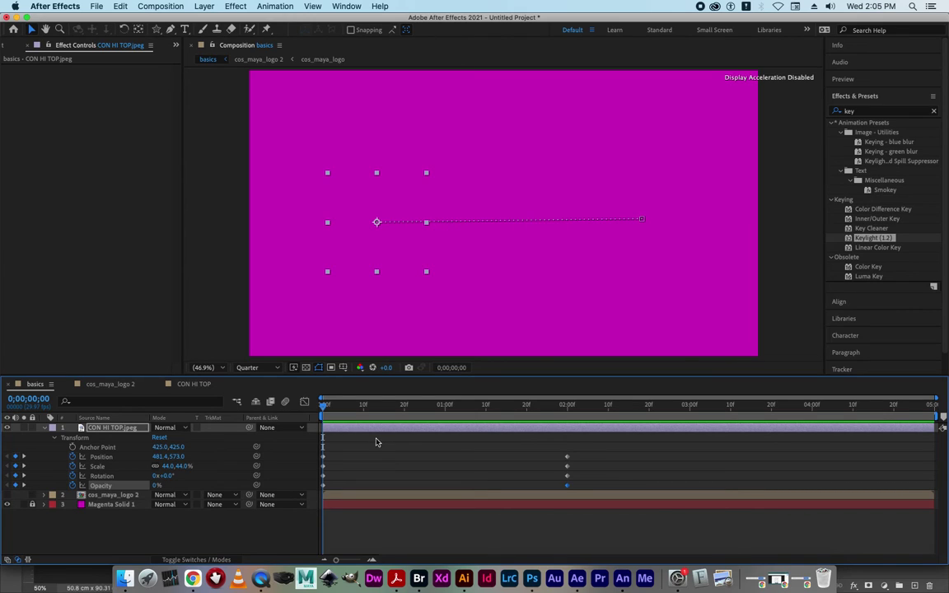
Collapse the shoe layer's properties and activate the Star tool with the layer still selected
left_click(45, 429)
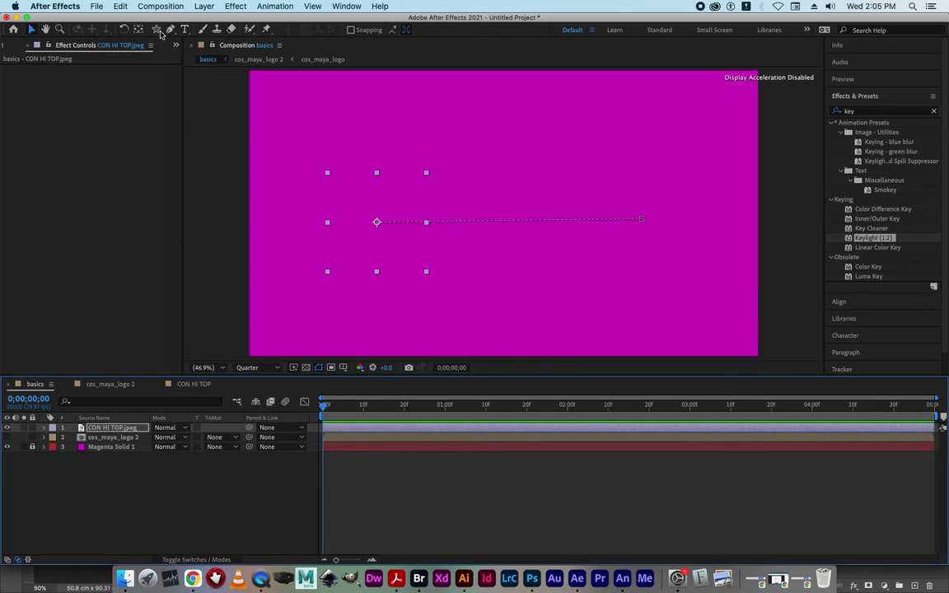
left_click_drag(156, 29, 208, 32)
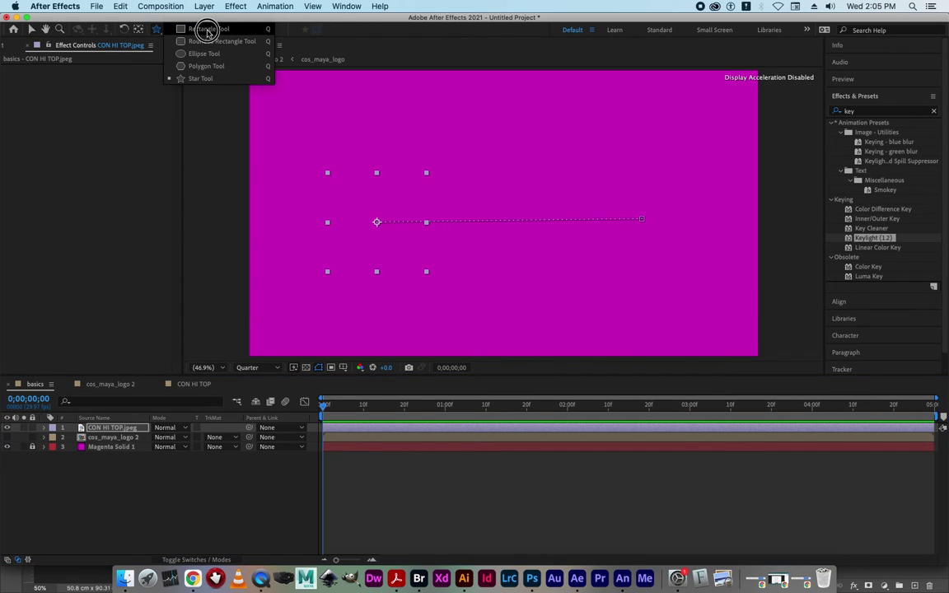
left_click_drag(207, 31, 210, 83)
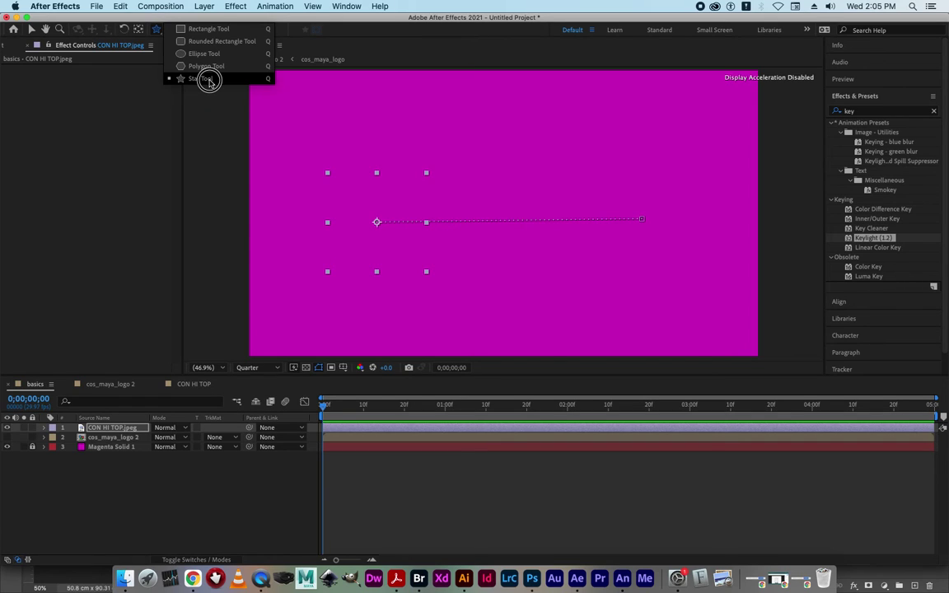
left_click_drag(209, 82, 209, 81)
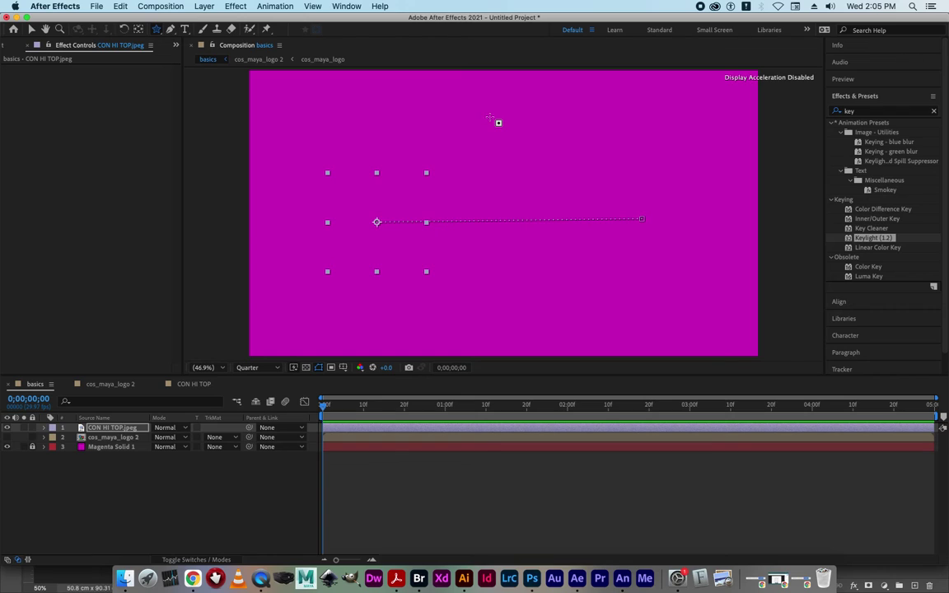
left_click_drag(489, 119, 530, 155)
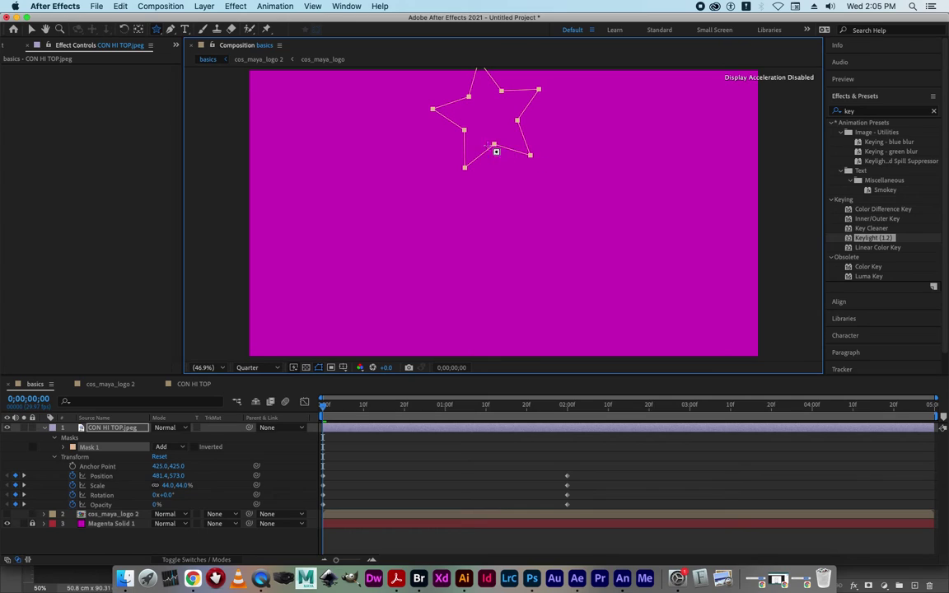
left_click(158, 31)
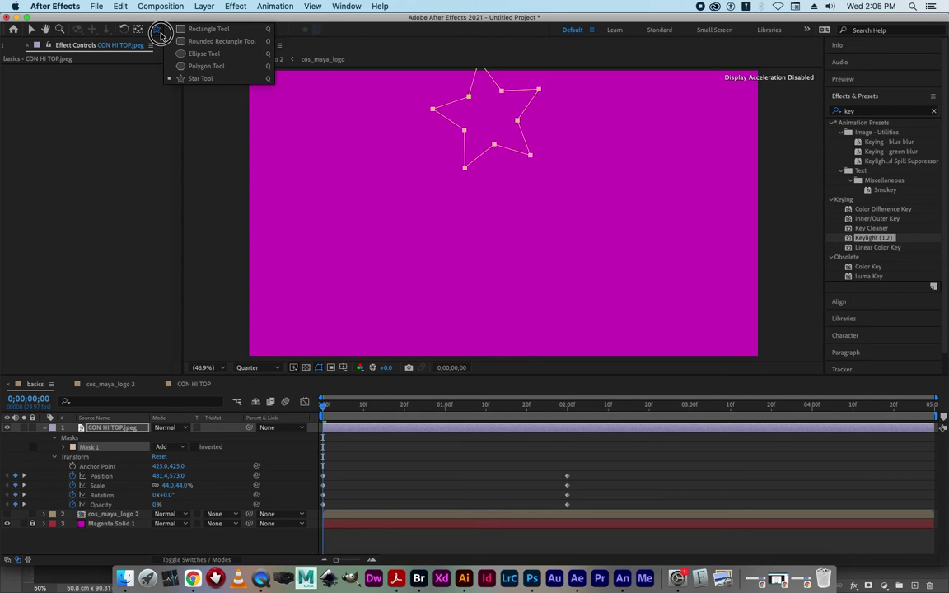
left_click(191, 79)
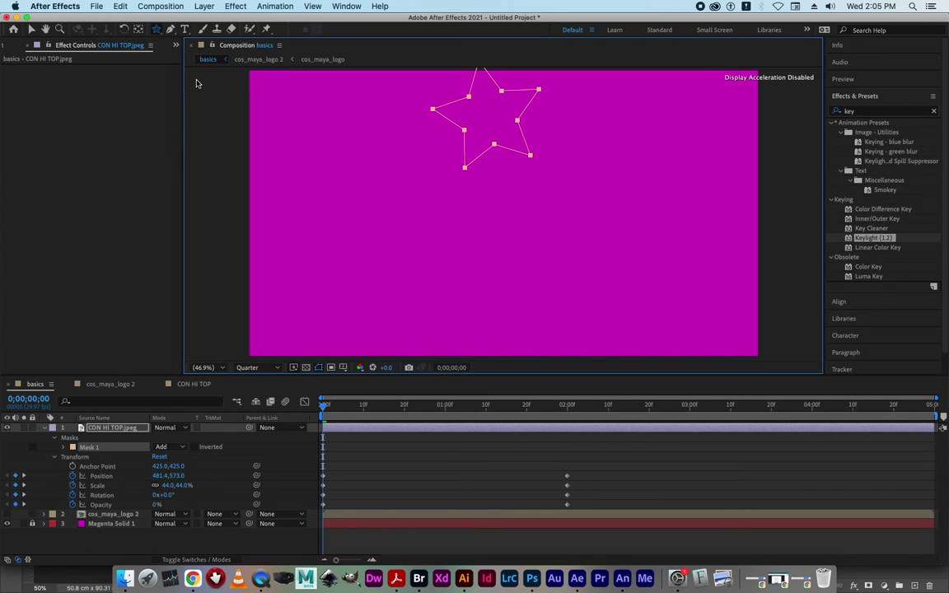
left_click(45, 428)
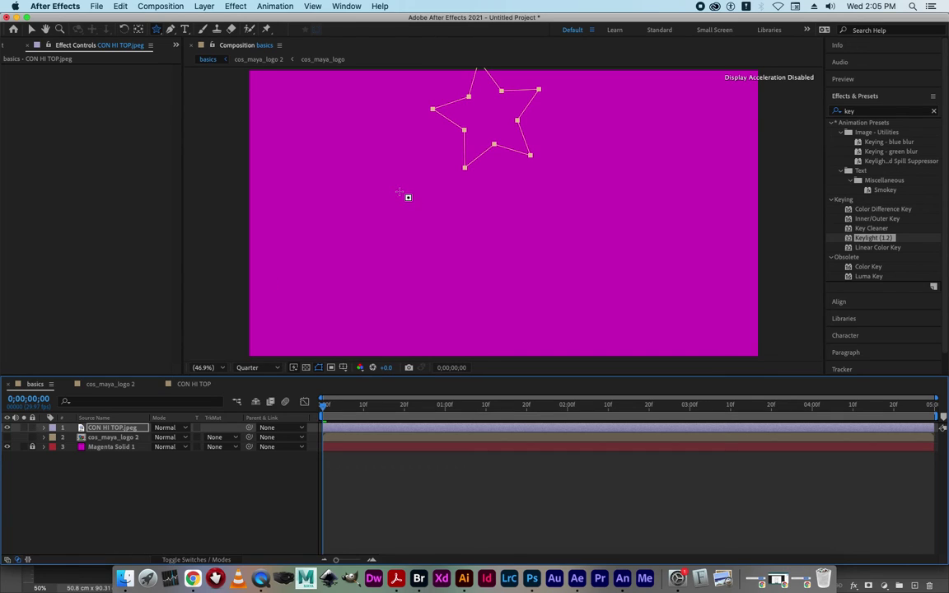
key("Delete")
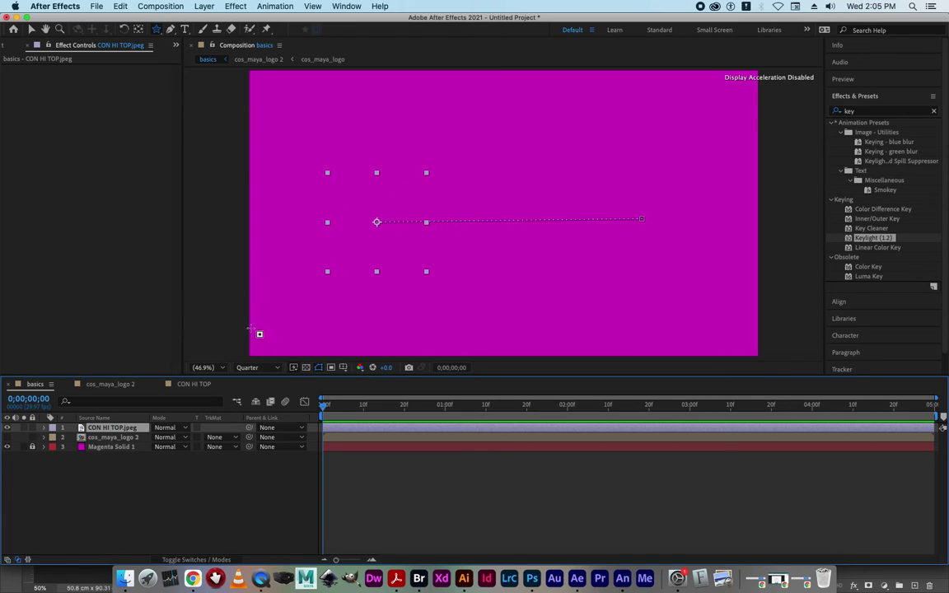
Set the shoe's Opacity at 0;00 to 100% and draw a star-shaped mask over the upper part of the shoe image at 0;27
left_click(45, 428)
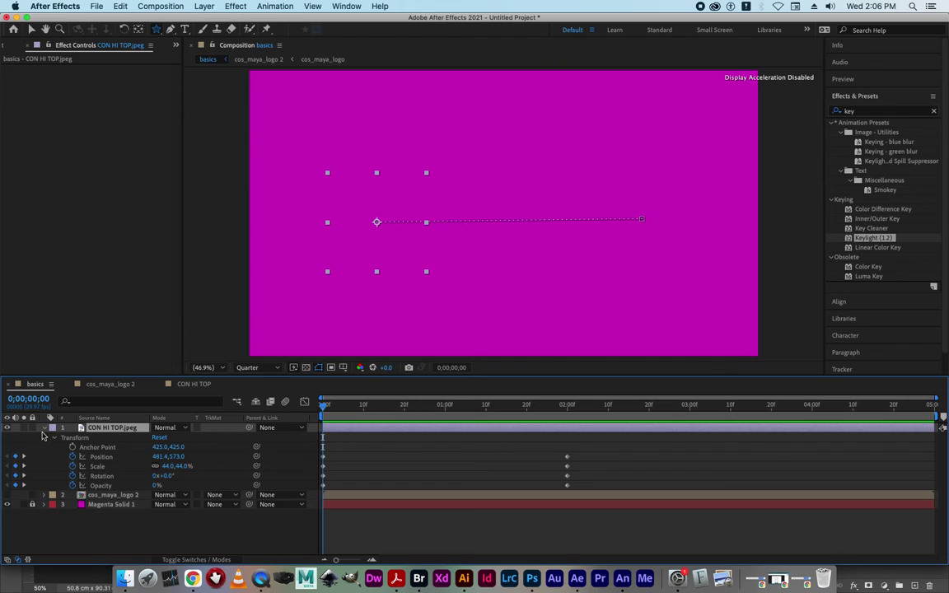
left_click_drag(159, 485, 224, 485)
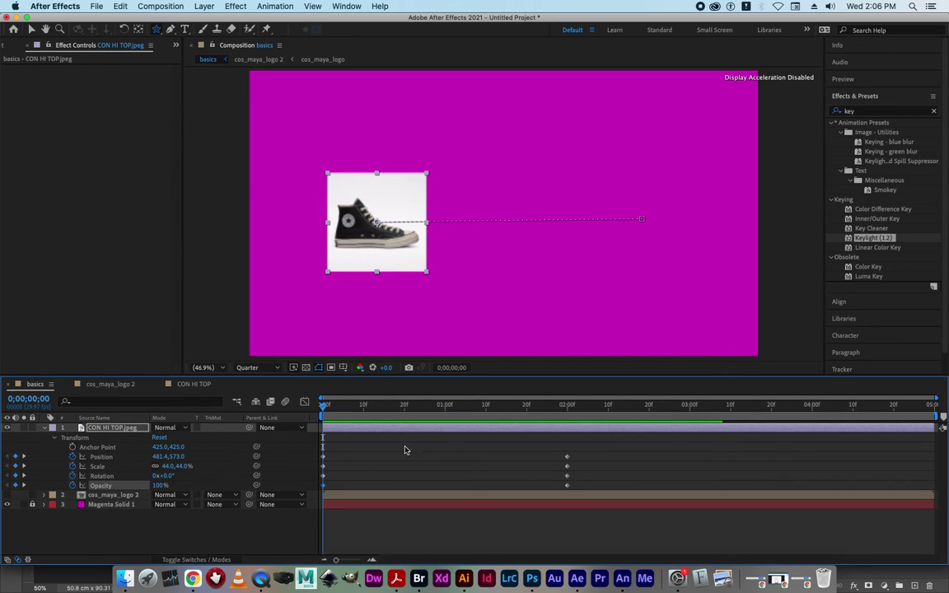
left_click(433, 404)
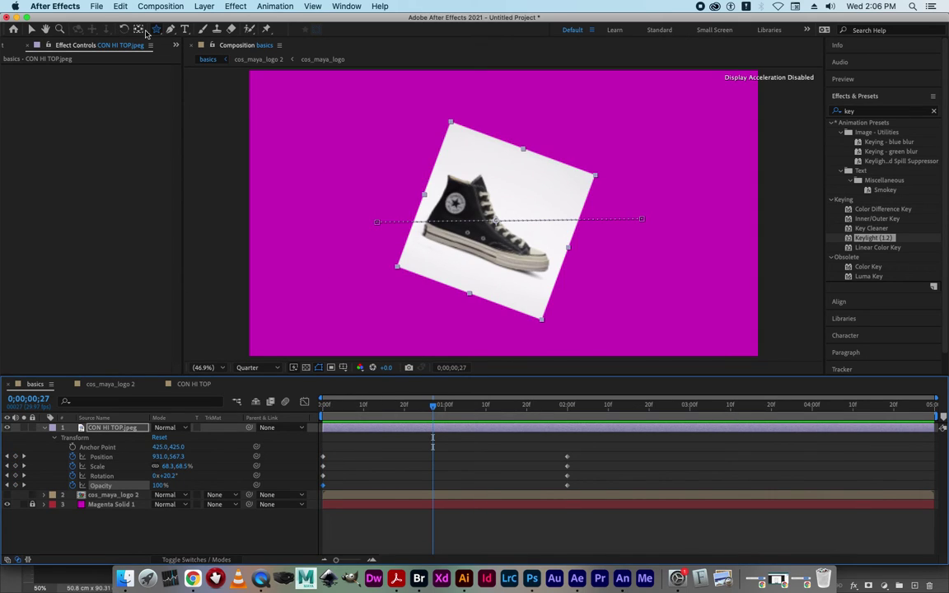
left_click_drag(458, 168, 525, 249)
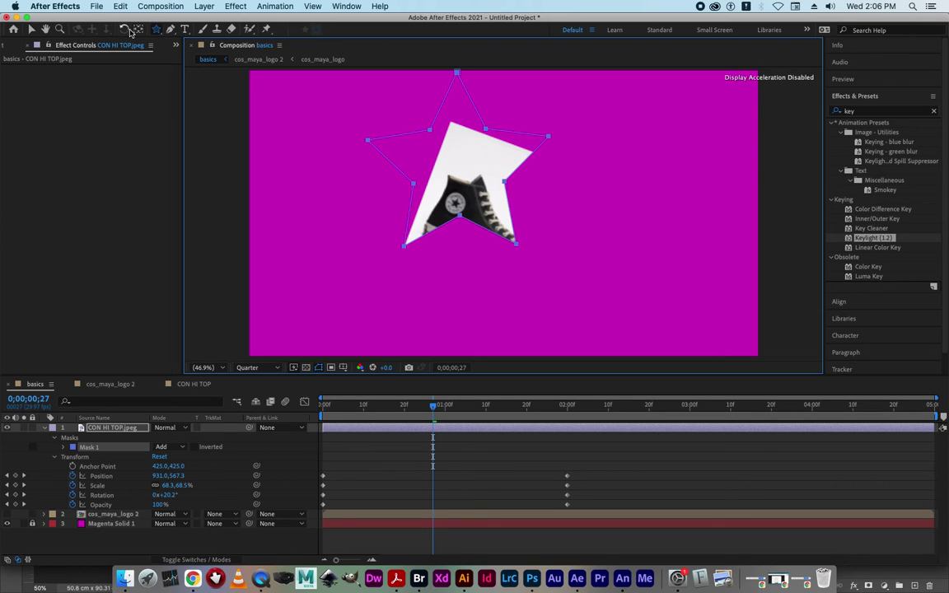
Move the star mask to the centre of the shoe image and collapse the shoe layer's properties
left_click(29, 29)
left_click(420, 141)
left_click_drag(421, 141, 460, 177)
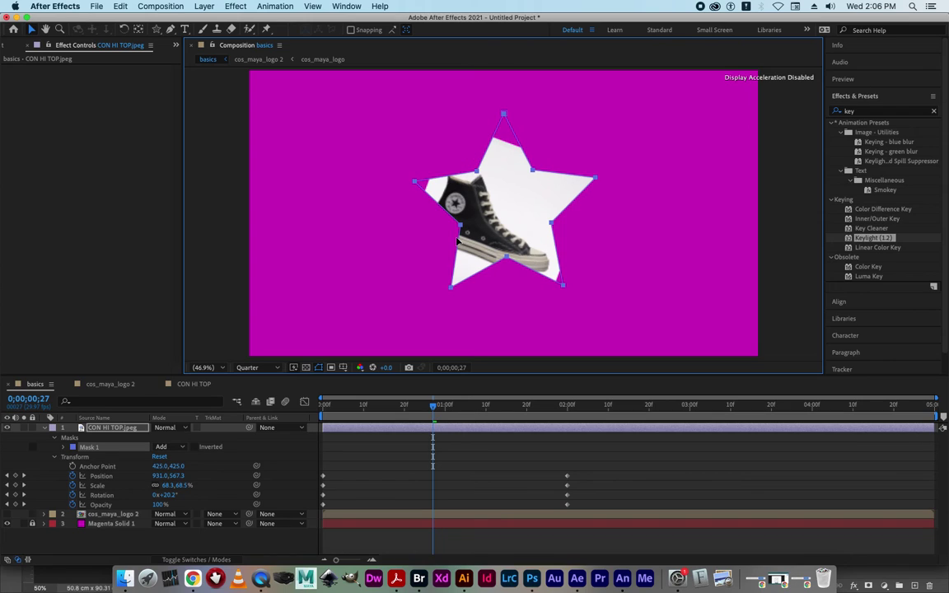
left_click(44, 427)
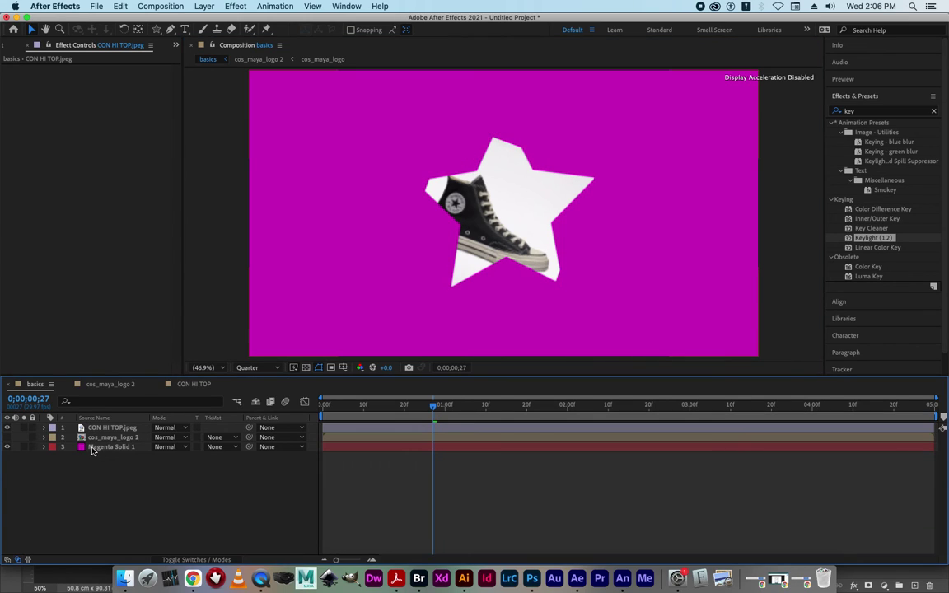
Lock the shoe layer and draw a small star mask in the upper-left corner of the Magenta Solid 1 layer
key("super+Down")
key("super+Down")
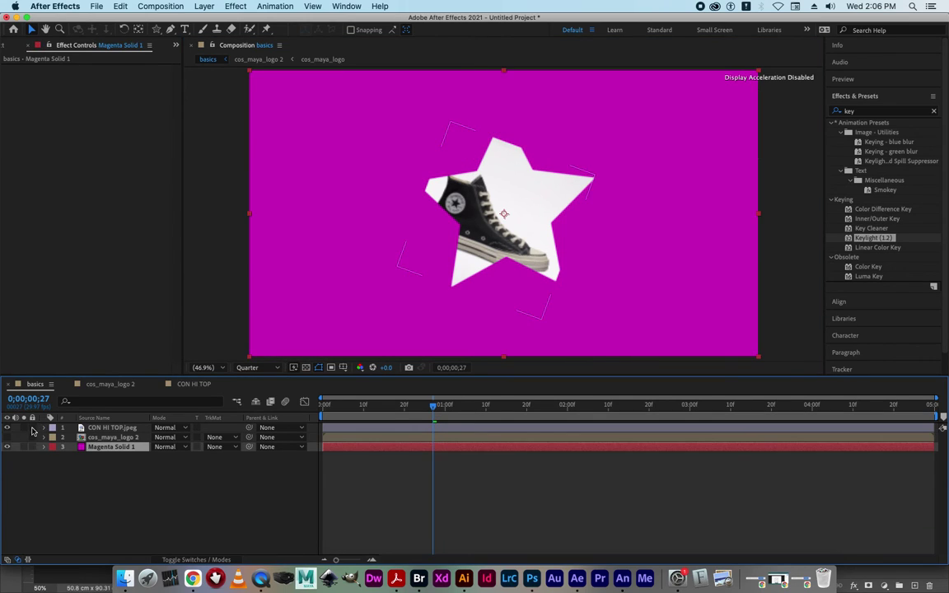
left_click(32, 428)
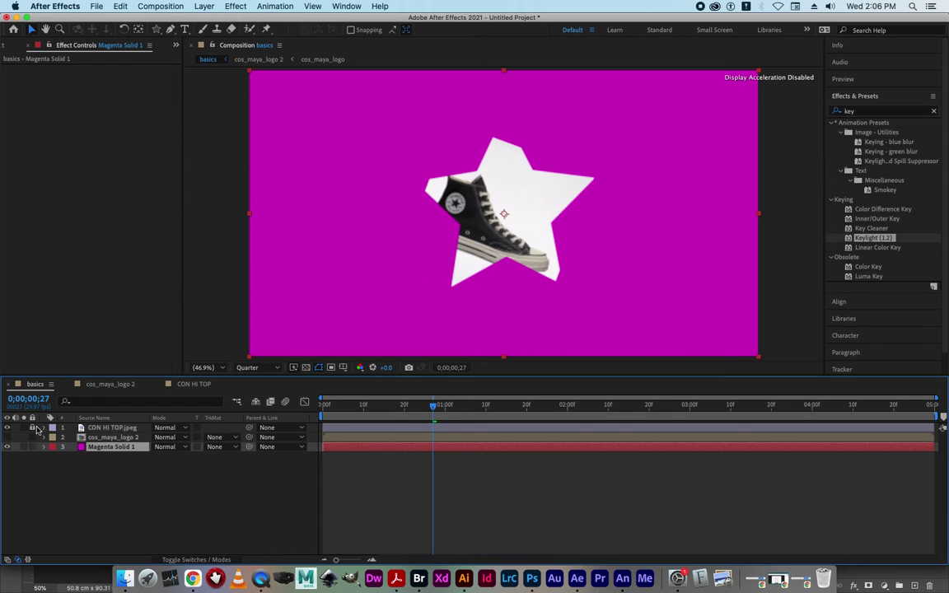
left_click(156, 29)
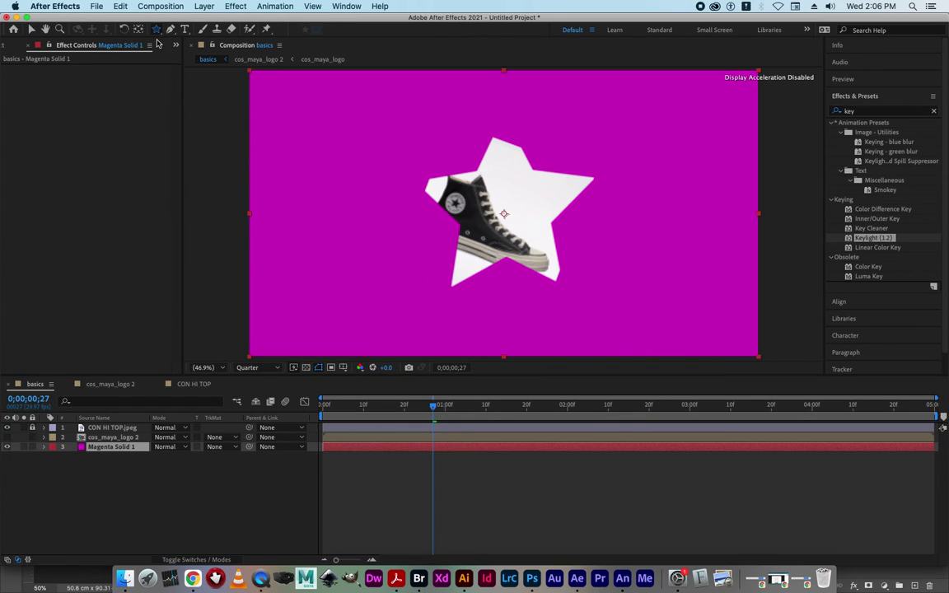
left_click_drag(289, 125, 306, 159)
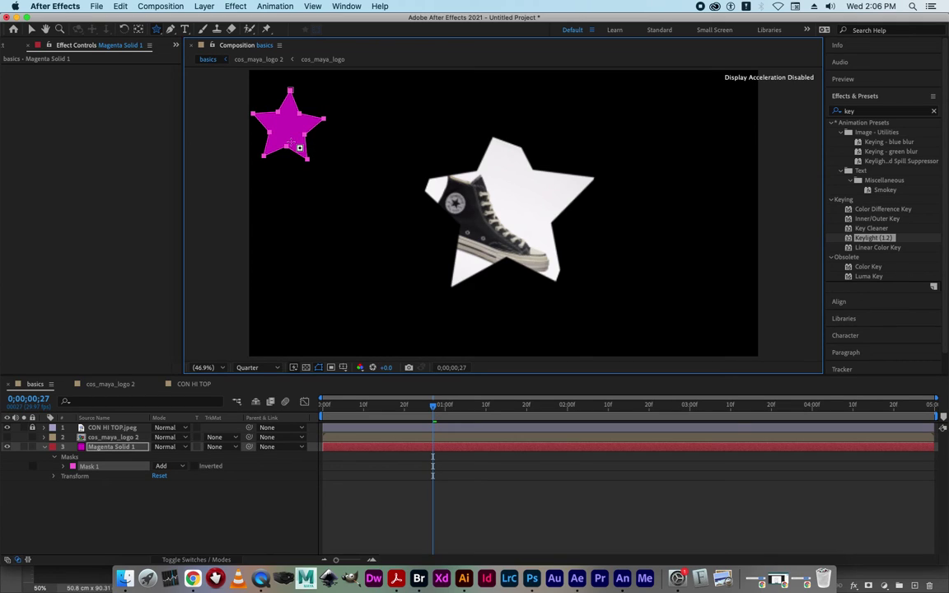
right_click(290, 144)
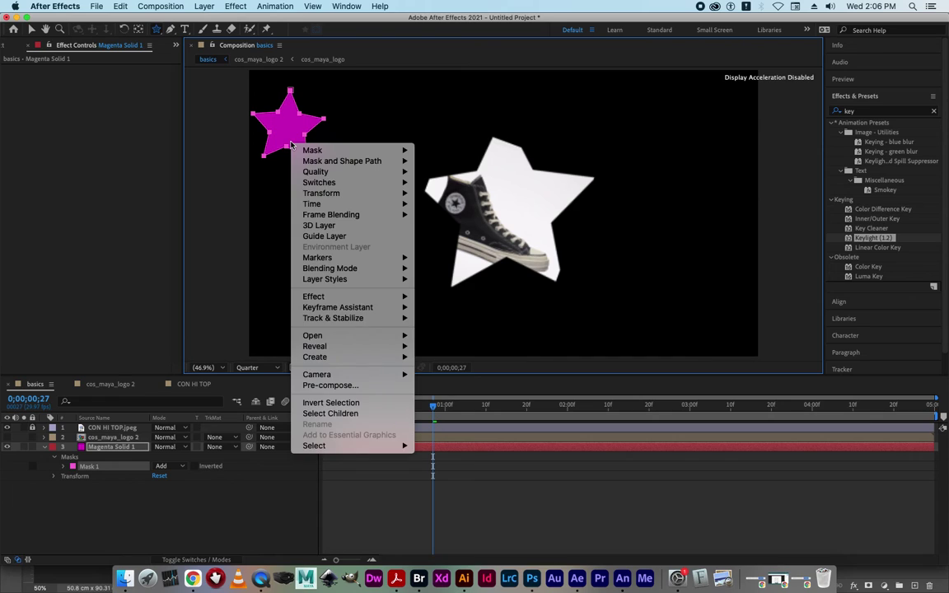
left_click(109, 478)
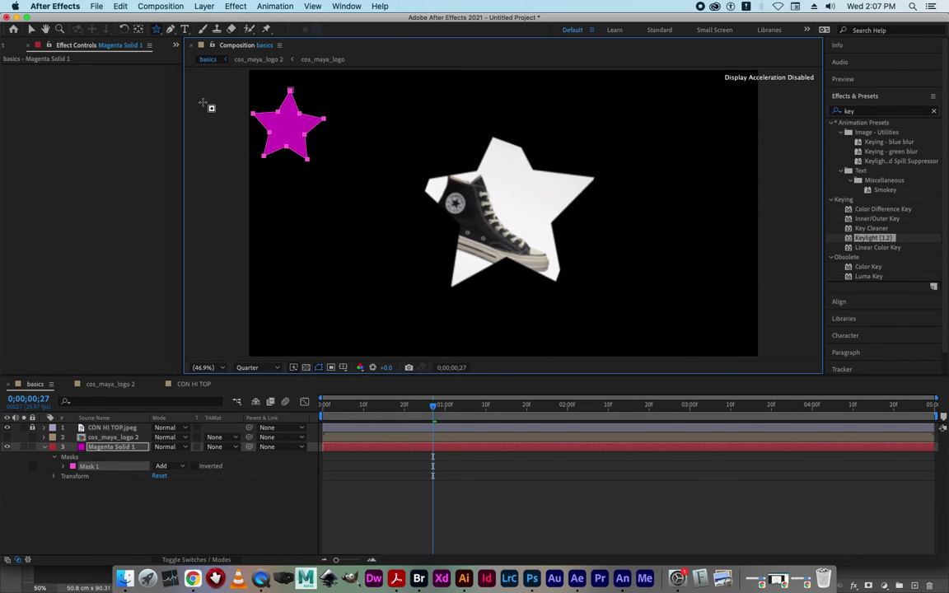
Delete Mask 1 from the Magenta Solid 1 layer and deselect the layer
left_click(155, 30)
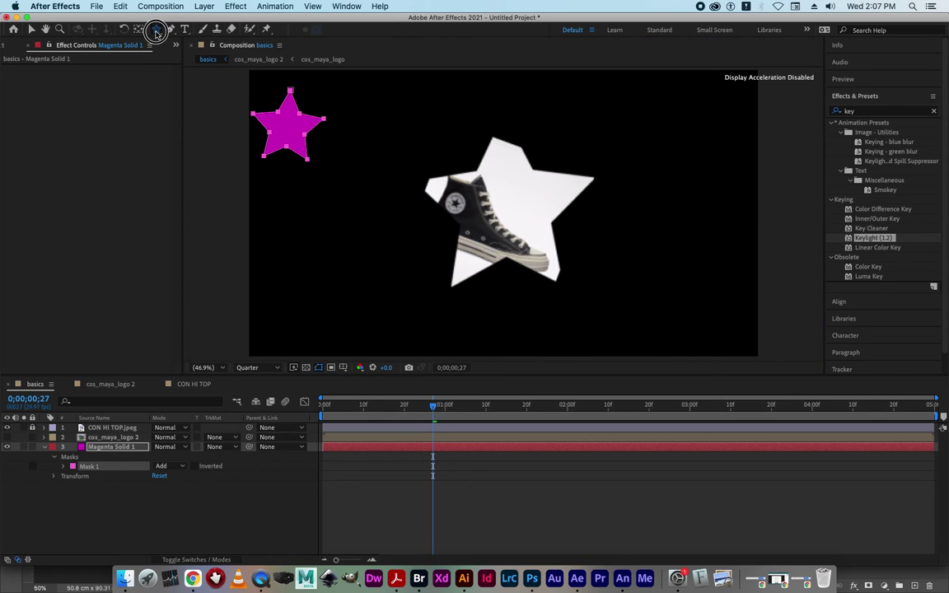
left_click(103, 484)
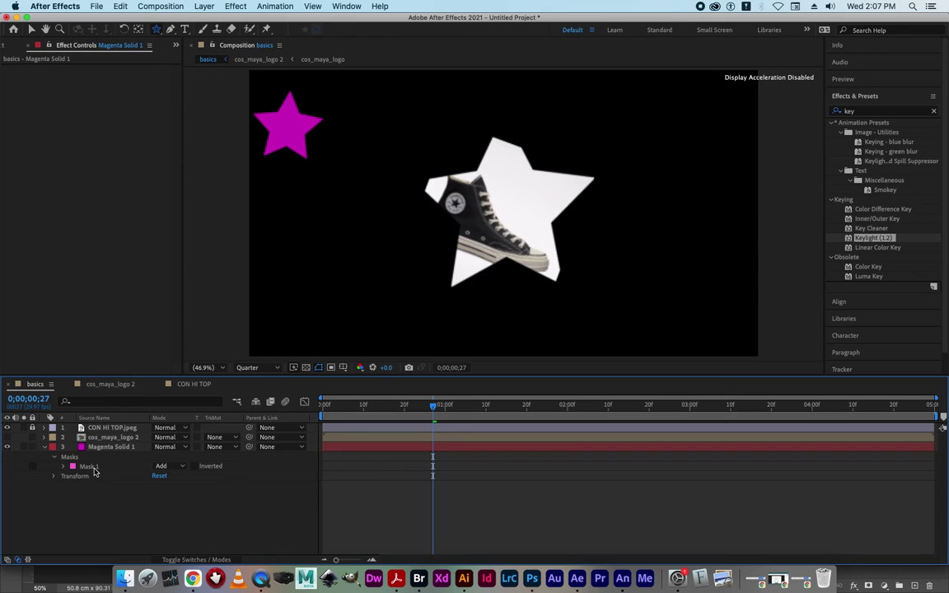
left_click(95, 471)
key("Delete")
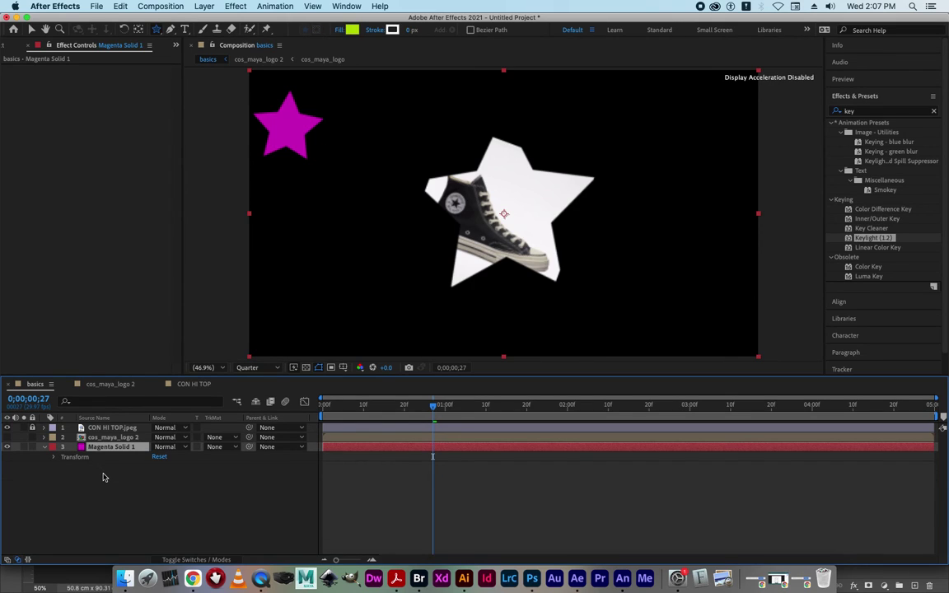
left_click(136, 475)
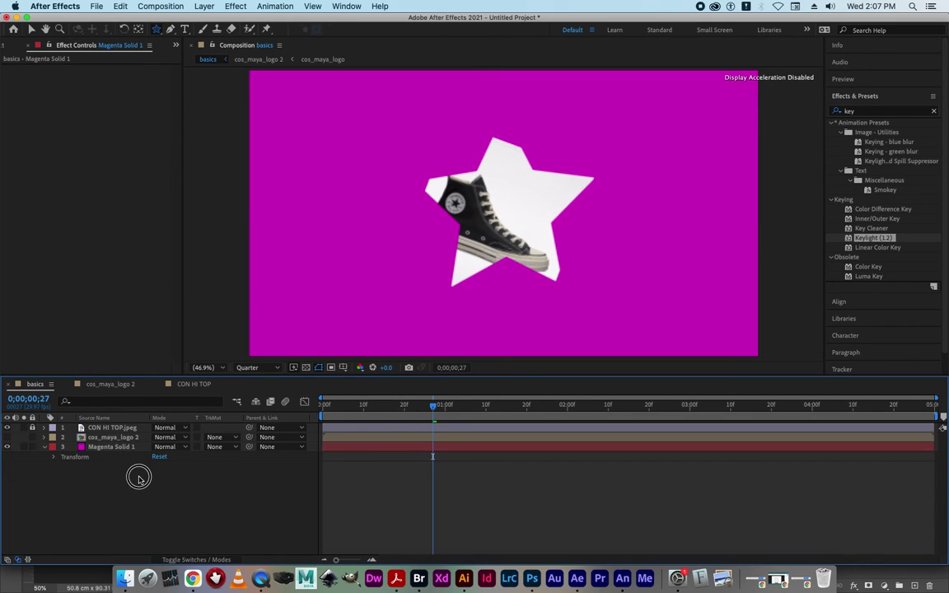
Examine the Star tool's shape creation and stroke colour options with no layer selected, and switch to the Rectangle tool
left_click(160, 31)
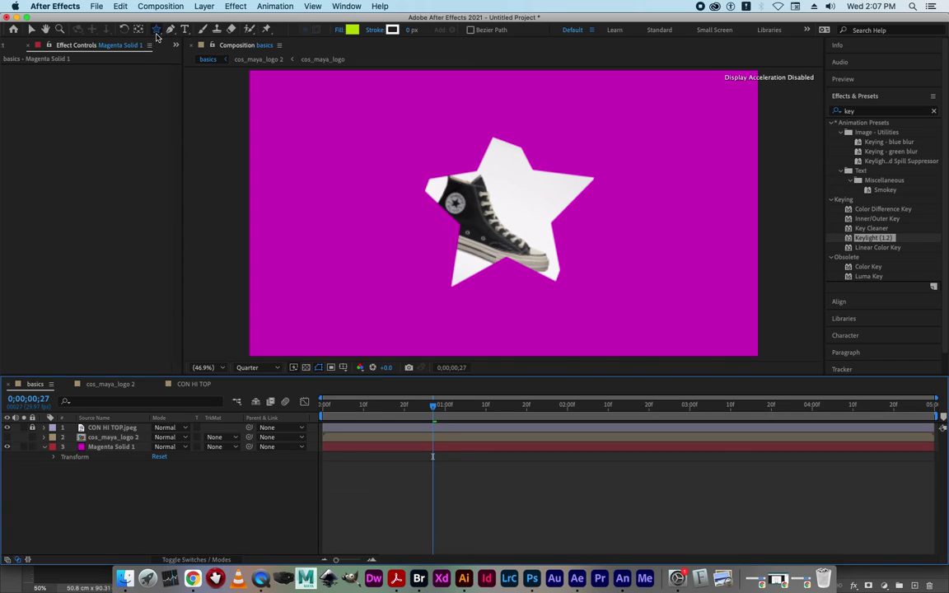
left_click(309, 32)
left_click(310, 32)
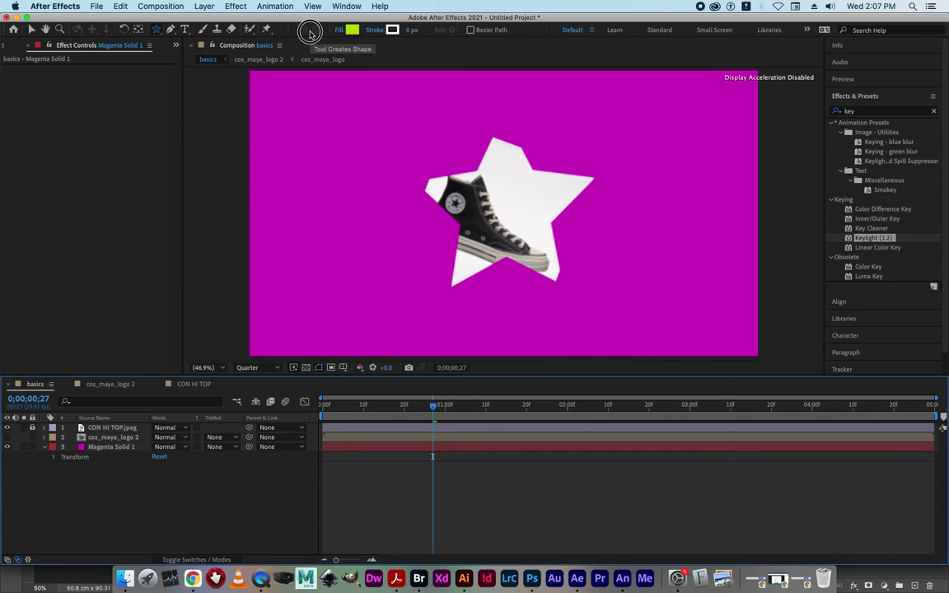
left_click(156, 32)
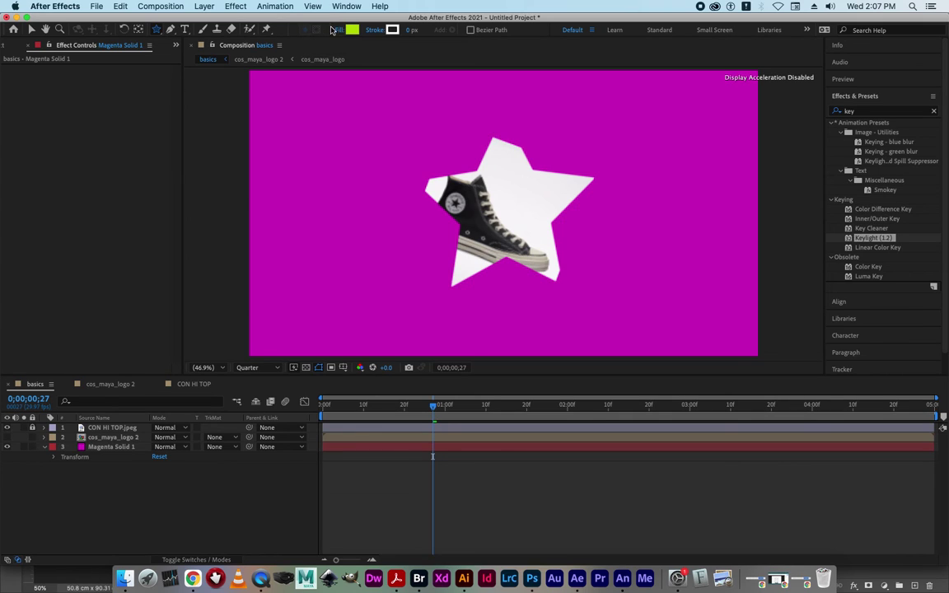
left_click(392, 29)
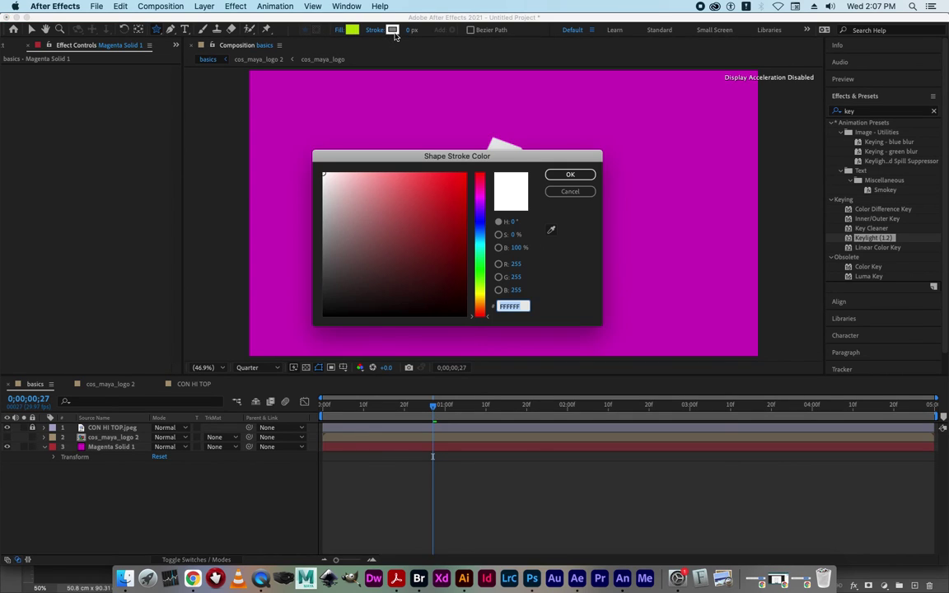
left_click(556, 193)
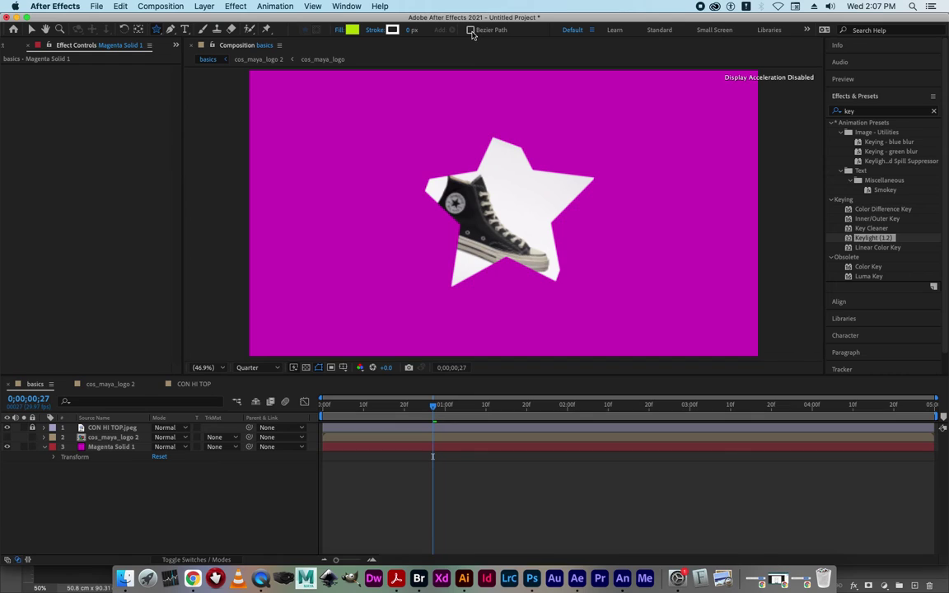
left_click(157, 33)
left_click(222, 29)
Unlock the shoe layer and delete its star mask, keeping the Transform properties expanded
left_click(44, 428)
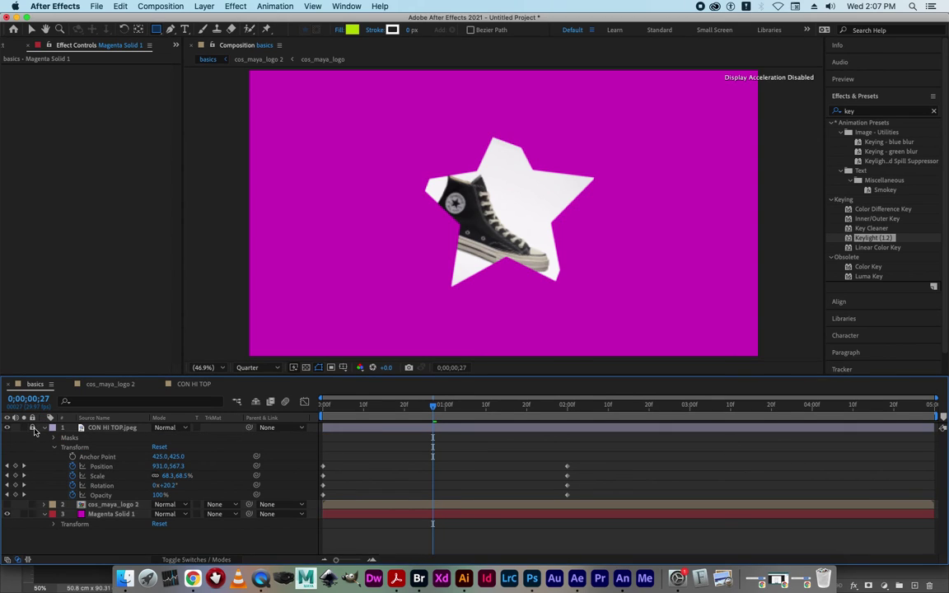
left_click(71, 438)
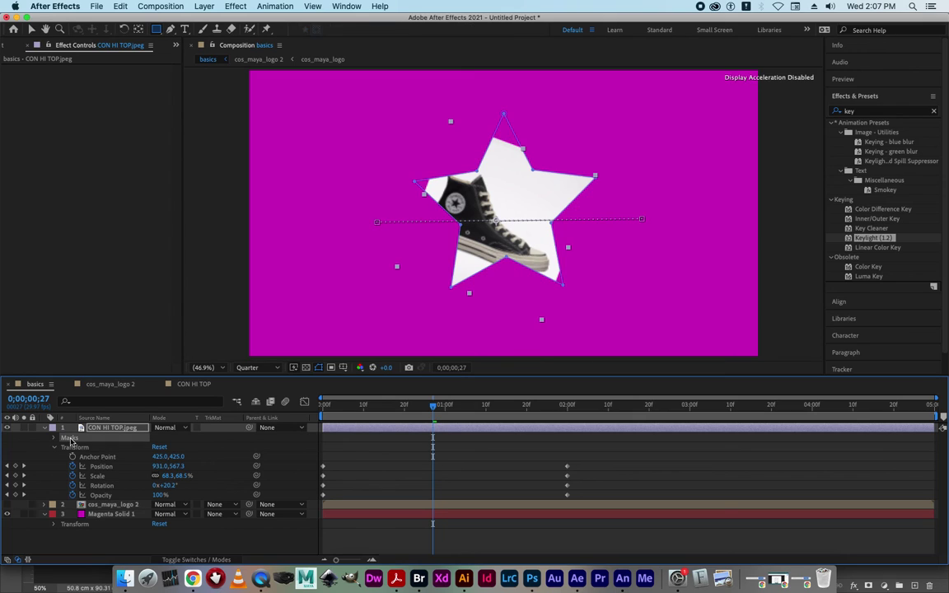
key("Delete")
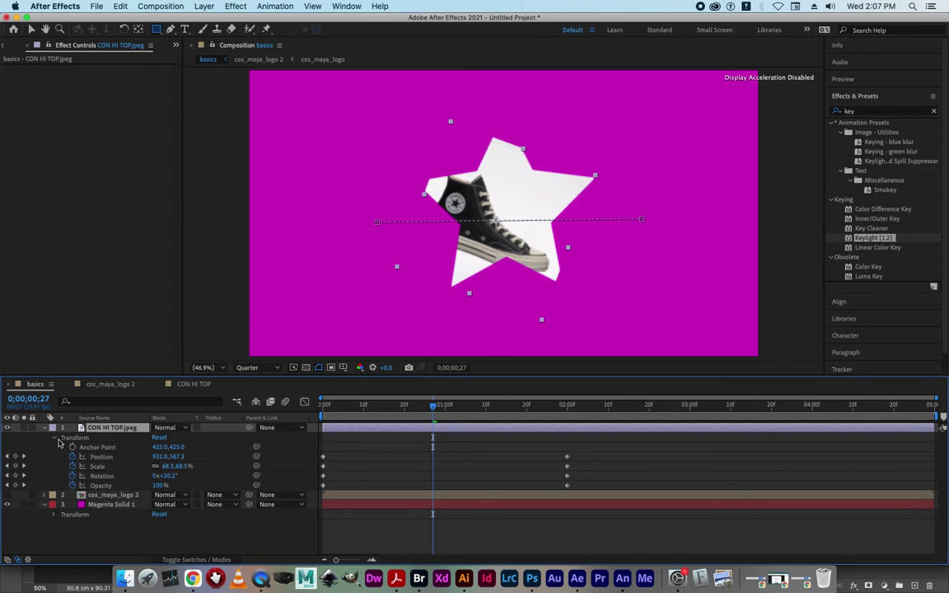
left_click(55, 438)
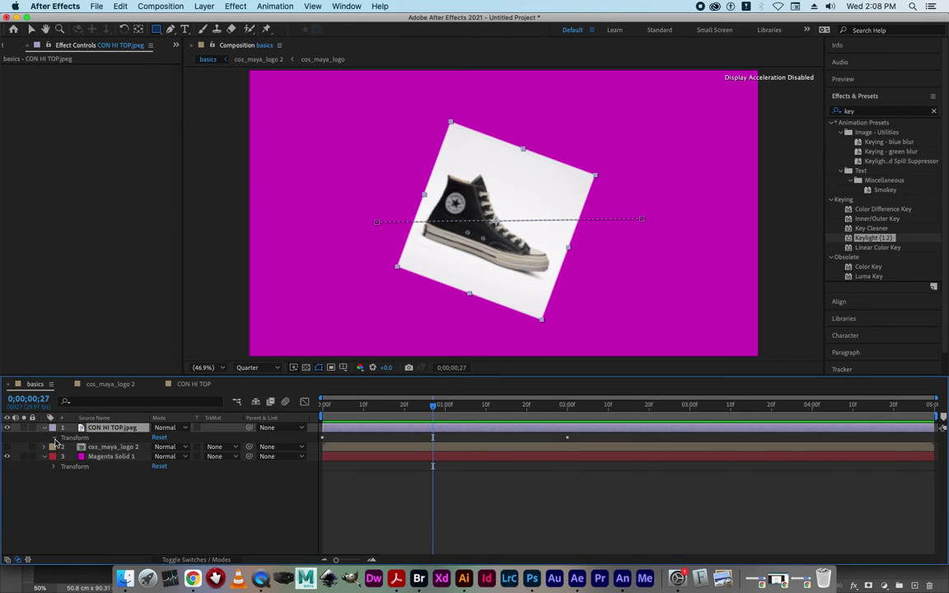
left_click(55, 438)
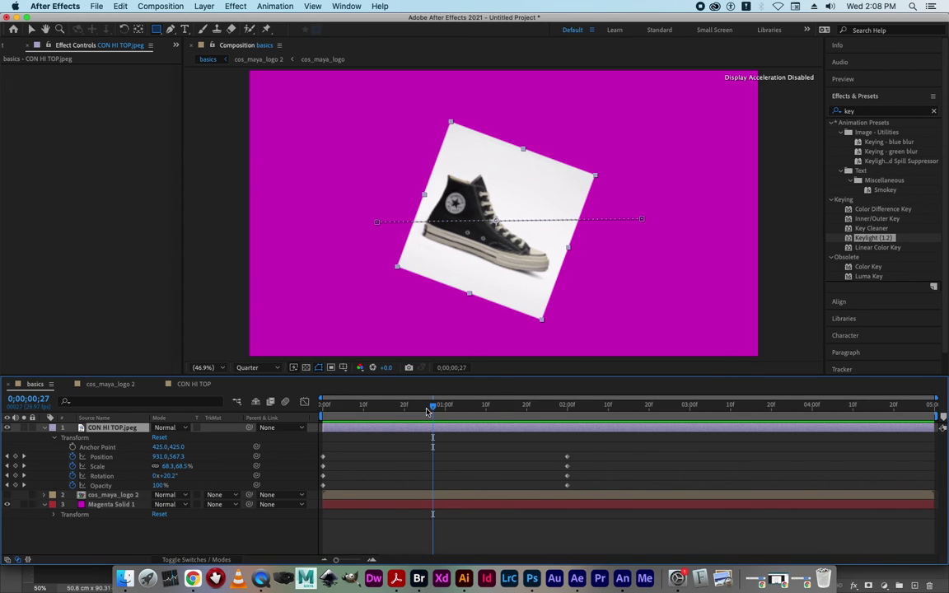
Add a Position keyframe at 0;10 by moving the shoe up to about 722.5, 281.2 with the Selection tool
left_click(372, 407)
left_click_drag(344, 421, 316, 422)
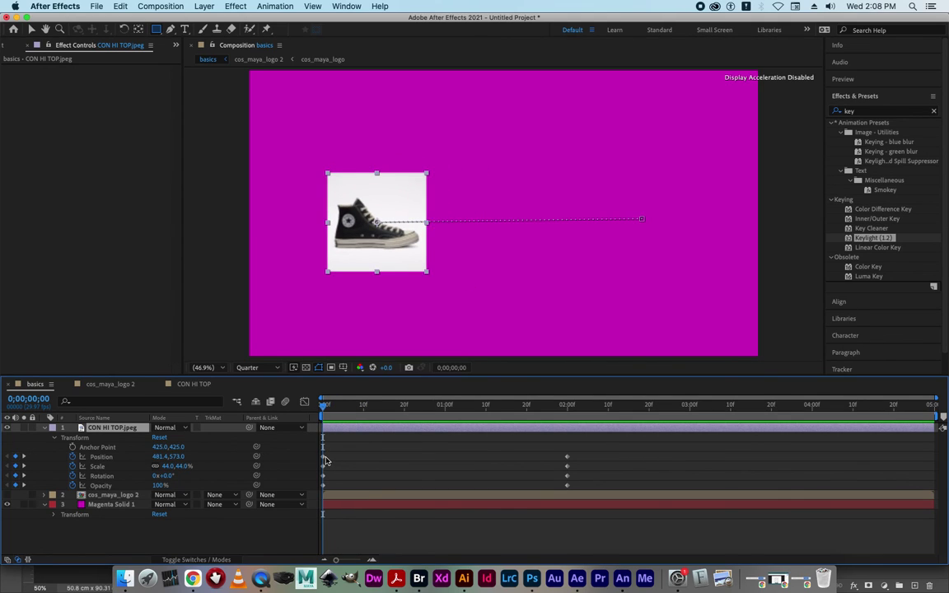
mouse_move(323, 461)
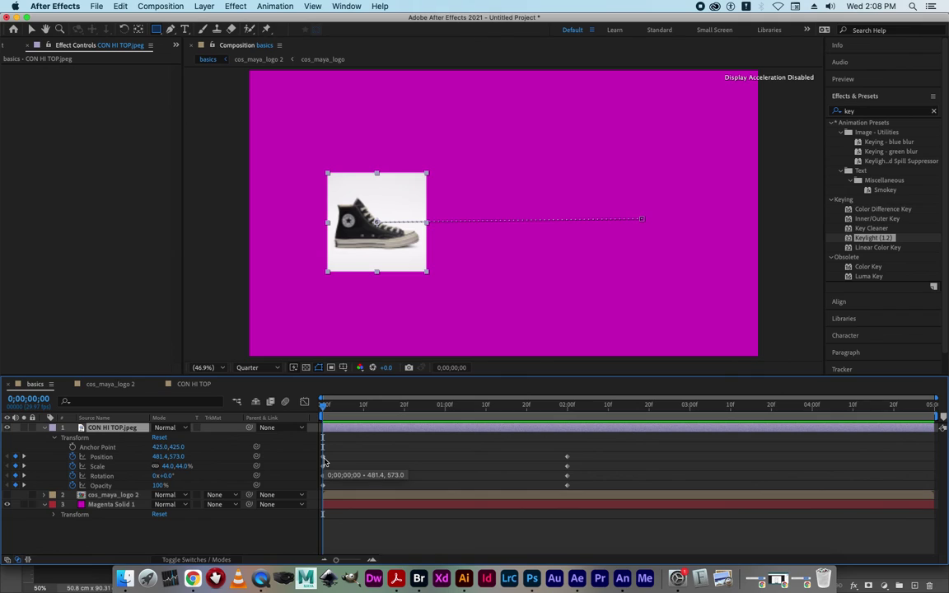
left_click(323, 461)
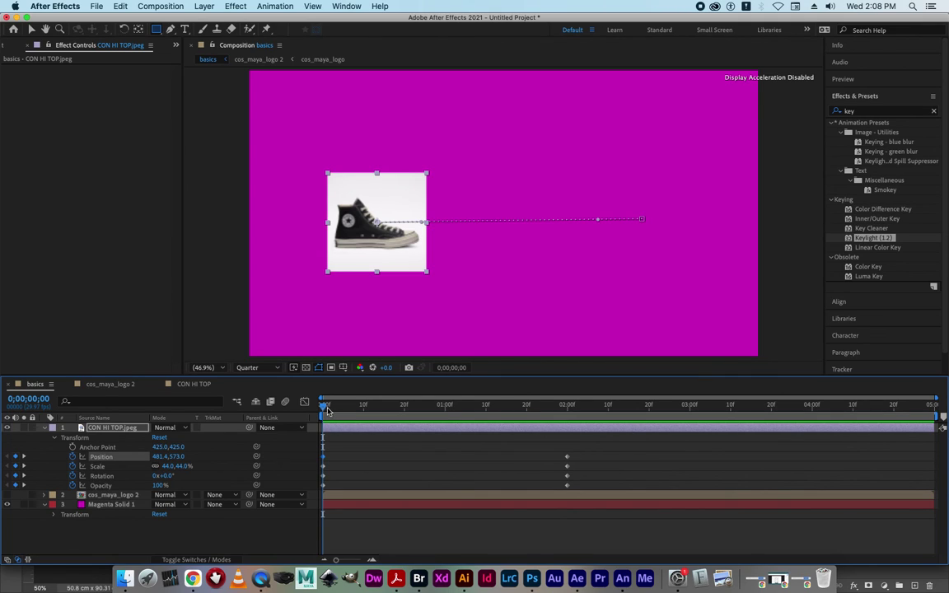
left_click_drag(326, 409, 366, 435)
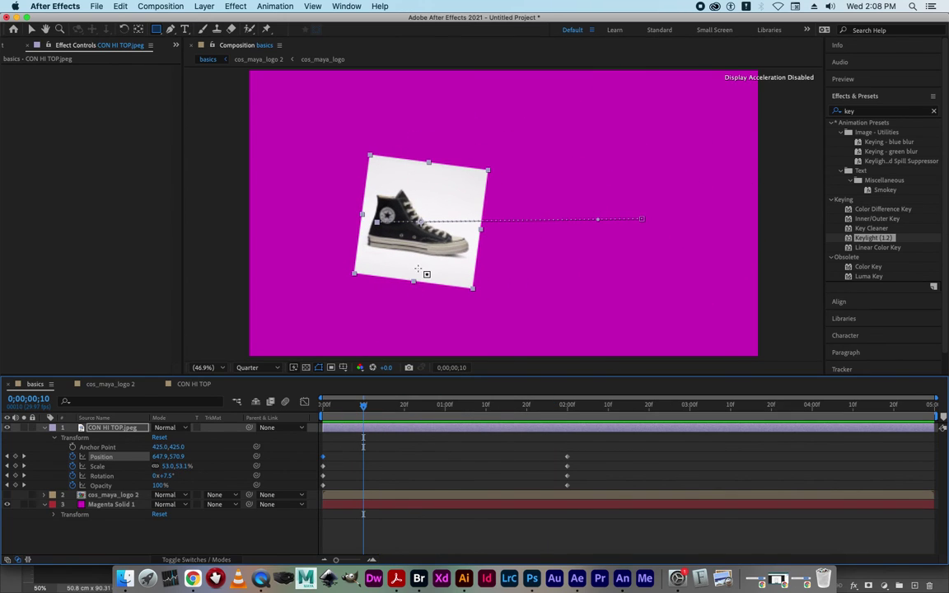
left_click(31, 30)
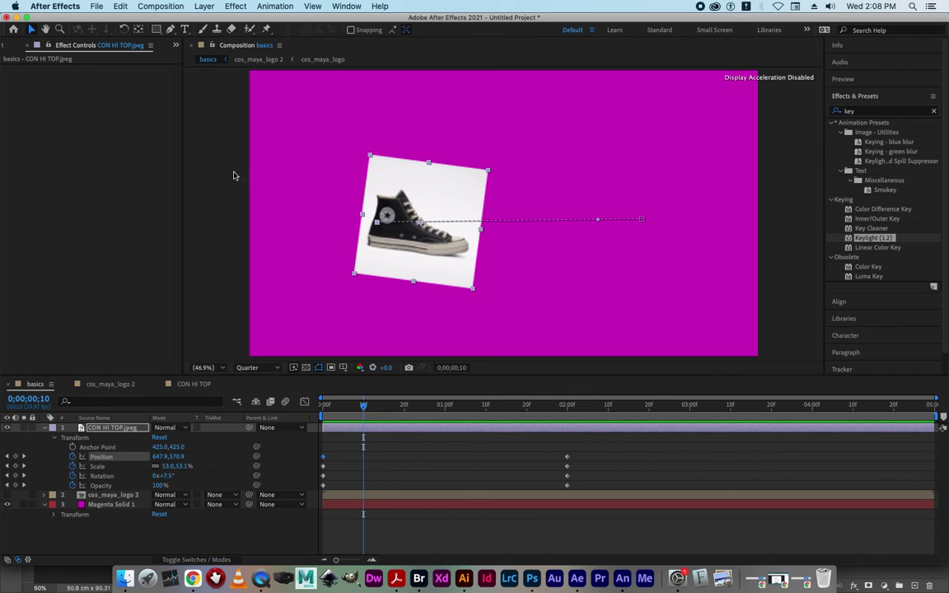
left_click_drag(415, 258, 434, 184)
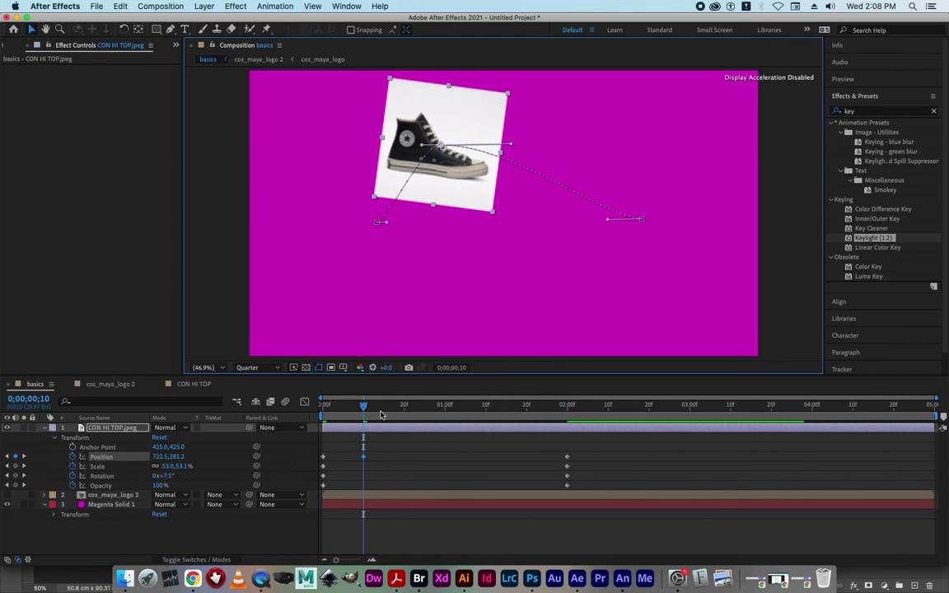
Add Position keyframes with the shoe moved down to about 923, 727 at 0;20 and back up at 1;00
left_click_drag(393, 404, 404, 407)
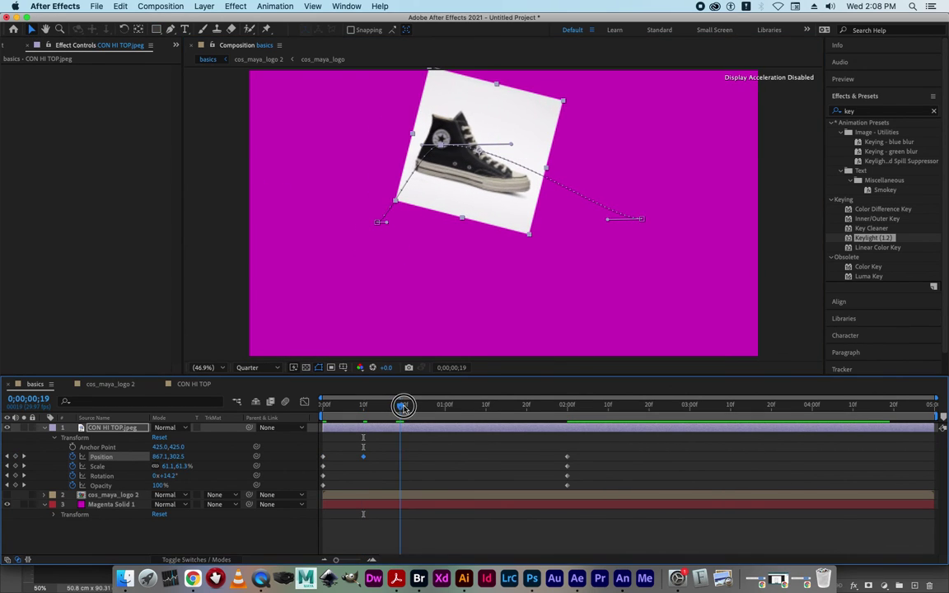
left_click(508, 302)
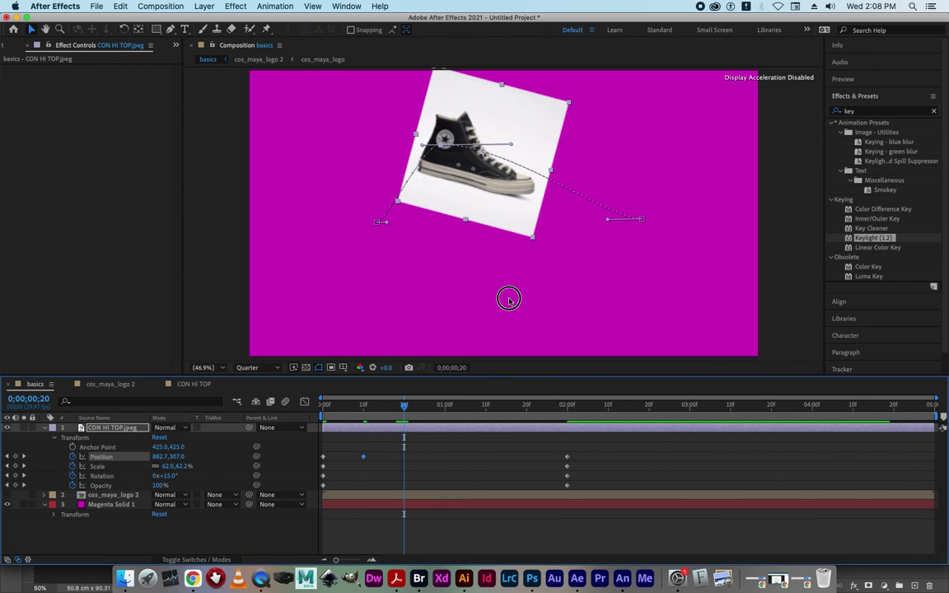
left_click_drag(509, 309, 487, 209)
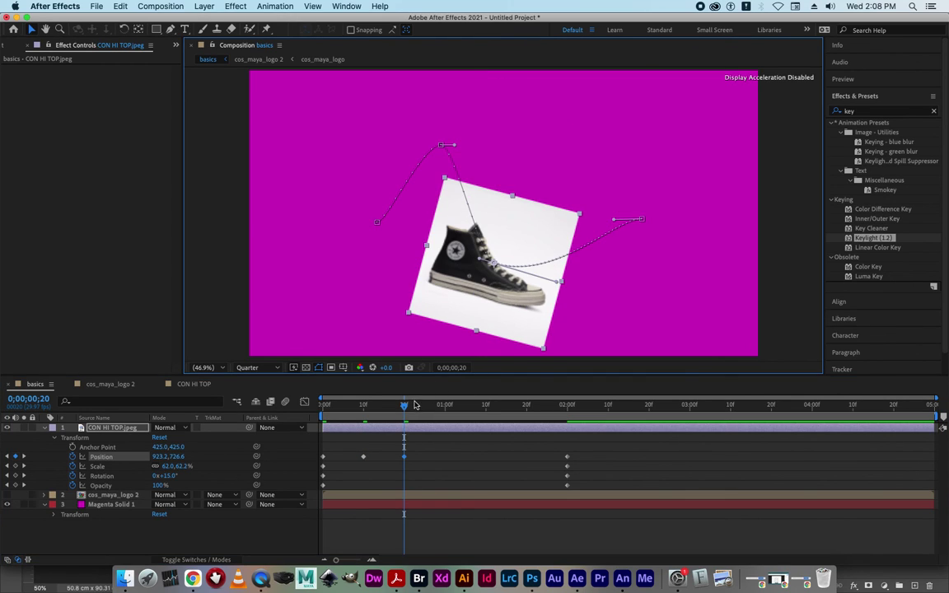
left_click_drag(404, 405, 447, 407)
left_click_drag(534, 174, 540, 114)
left_click_drag(445, 409, 489, 412)
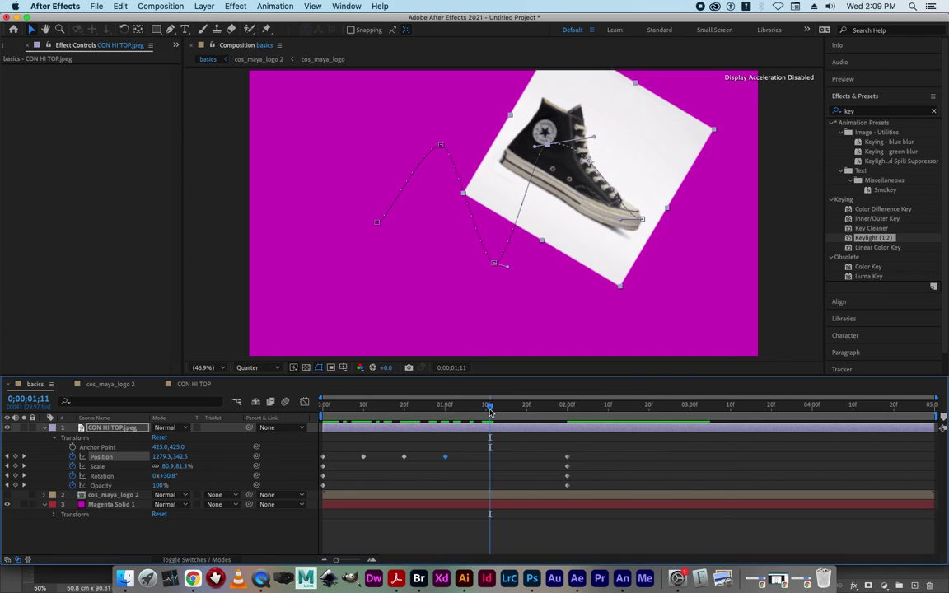
Add a Position keyframe at 3;00 by moving the shoe back towards the composition's centre, to about 835, 586
left_click_drag(491, 409, 690, 422)
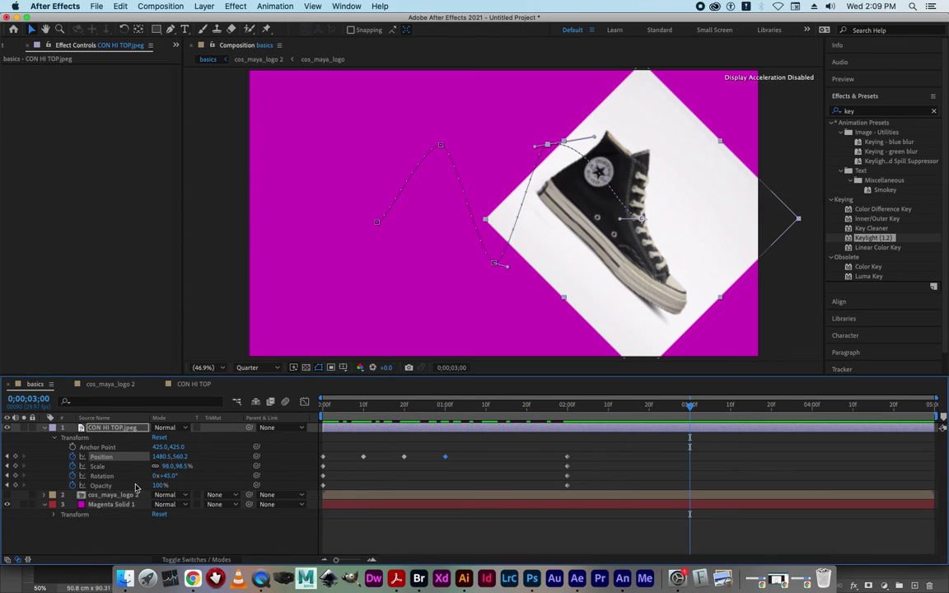
left_click_drag(644, 266, 470, 271)
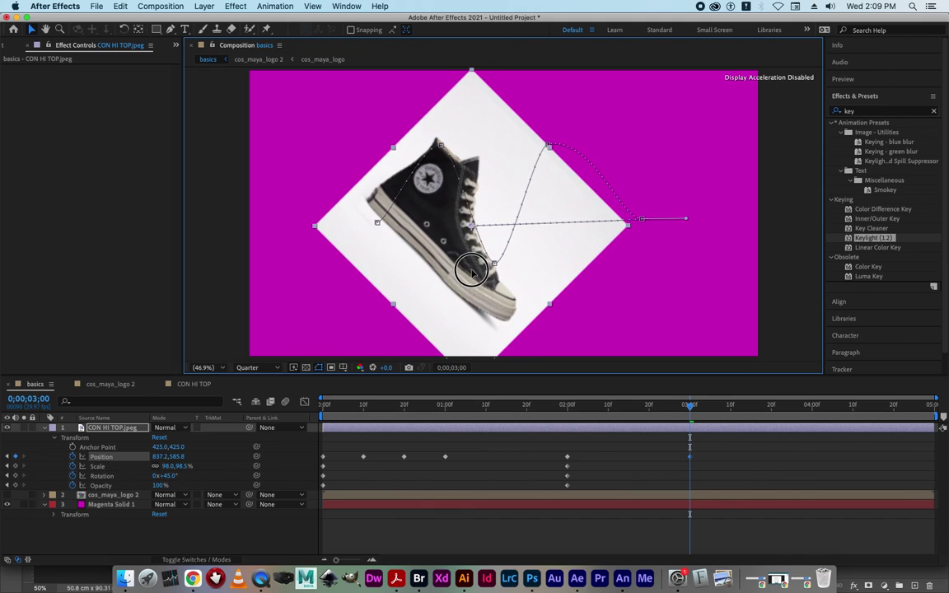
Add a Rotation keyframe of 0° to the shoe layer at 3;00 and check the frame at 4;24
left_click(169, 476)
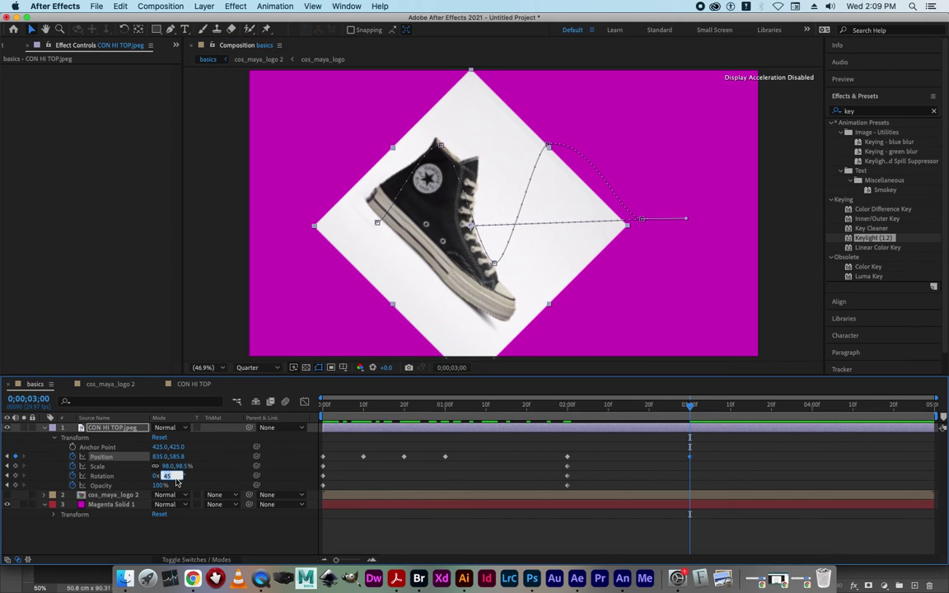
type("0")
key("Return")
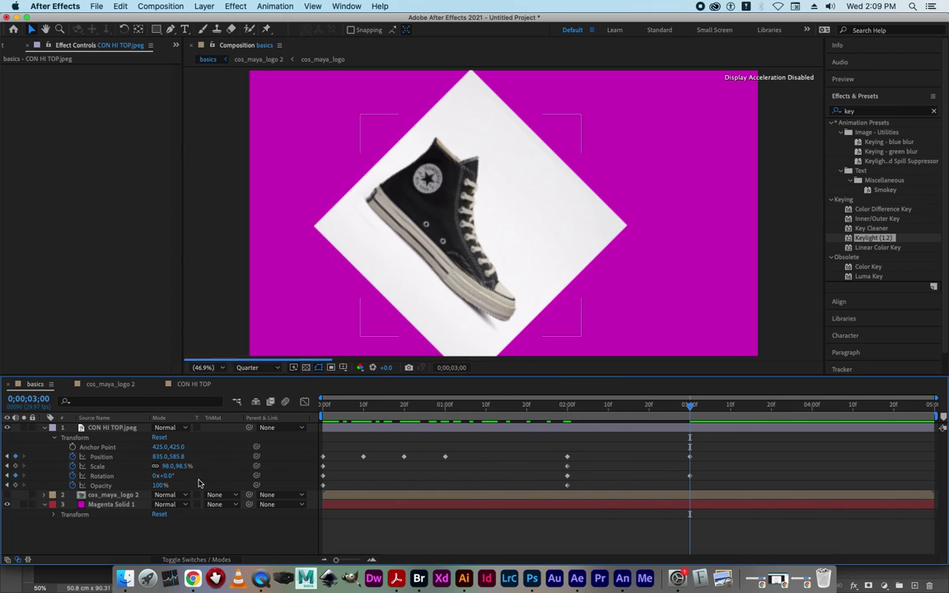
left_click_drag(690, 410, 910, 424)
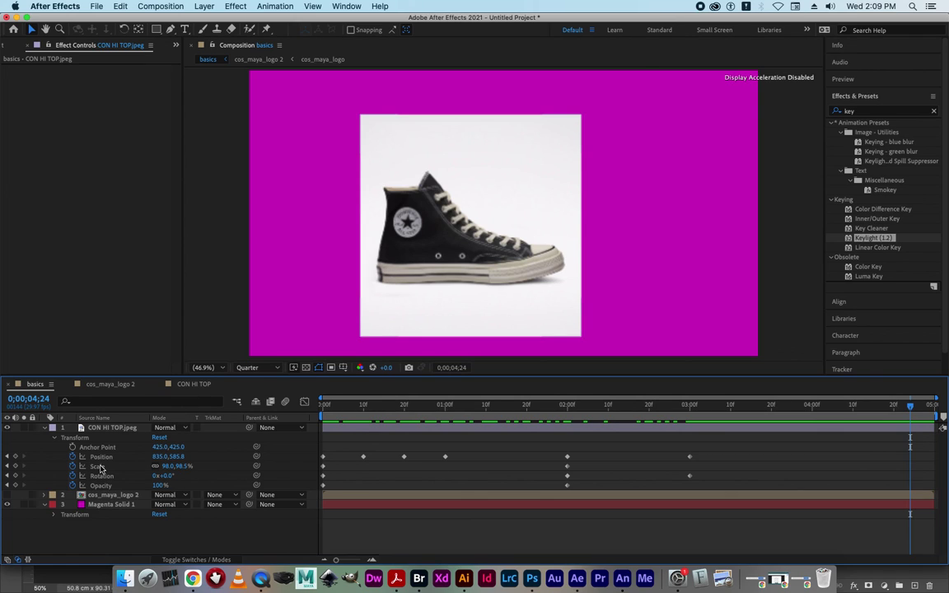
Save the project in the SCHOOL STUFF 2021 folder, named with the author's surname and first name followed by "_ae_basics"
left_click(102, 6)
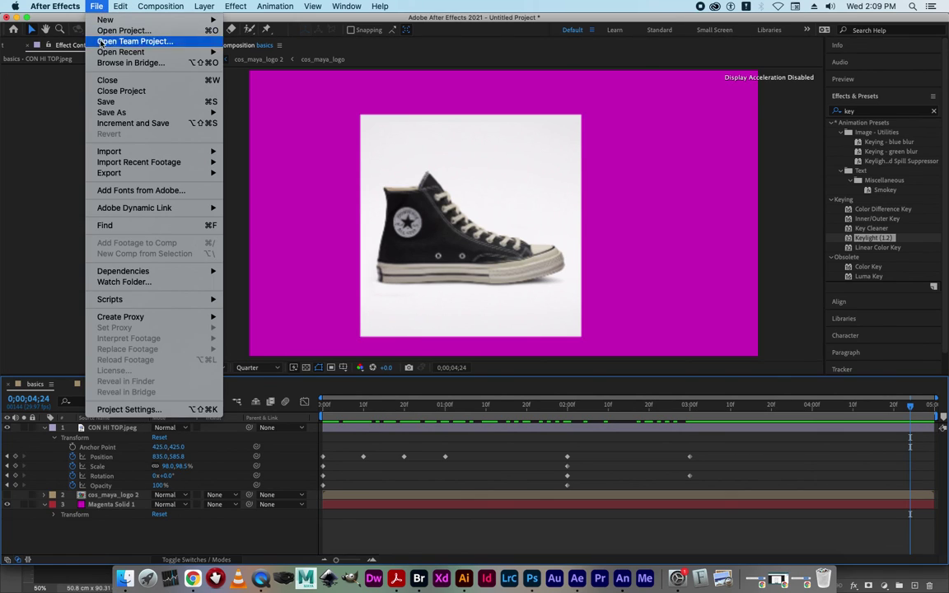
left_click(114, 102)
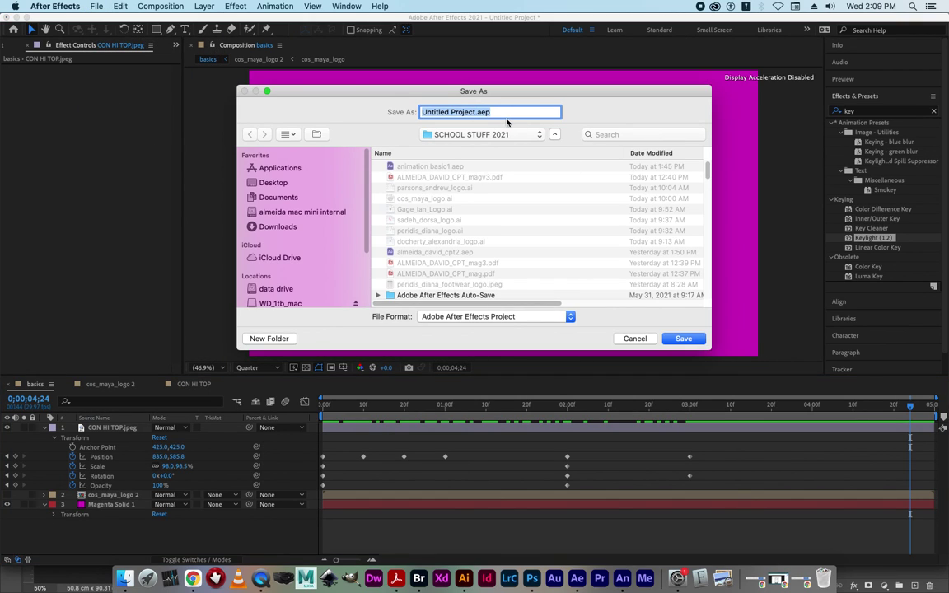
type("almeida_david_ae_bas")
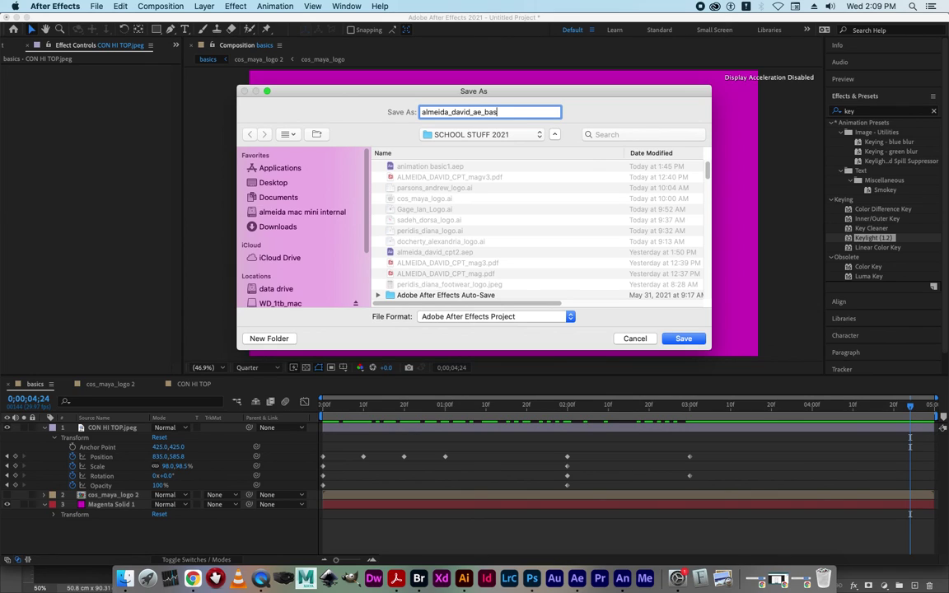
type("ics")
key("Return")
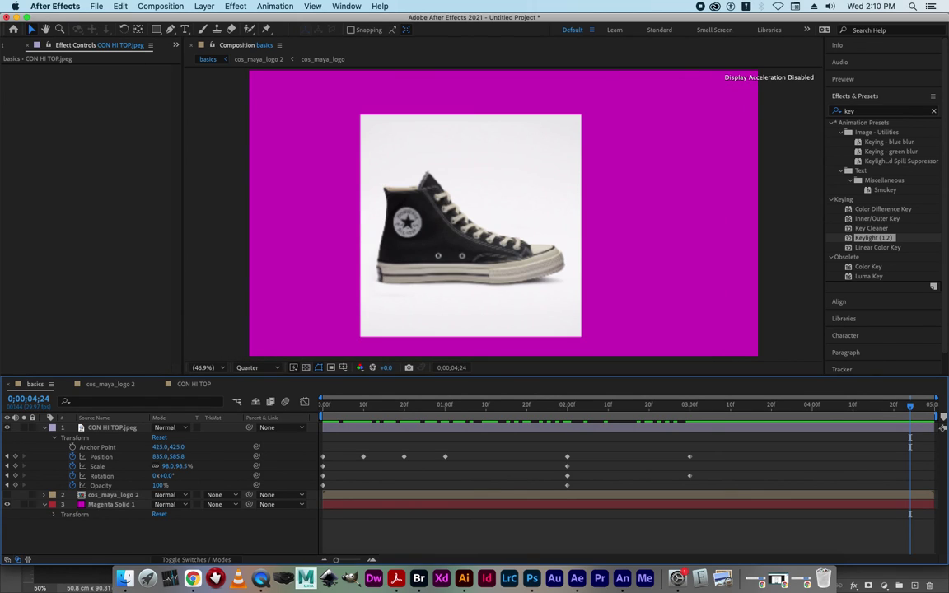